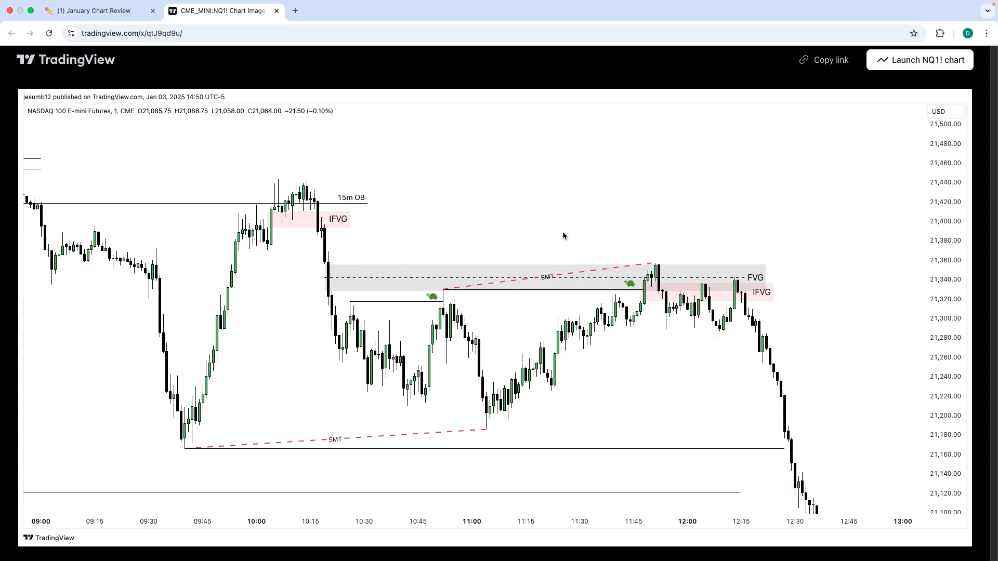
Step: Review Thursday's 5m, 1m and 30/15m chart images in January Chart Review, along with the full Thursday entry
{"action": "left_click", "coordinate": [99, 10]}
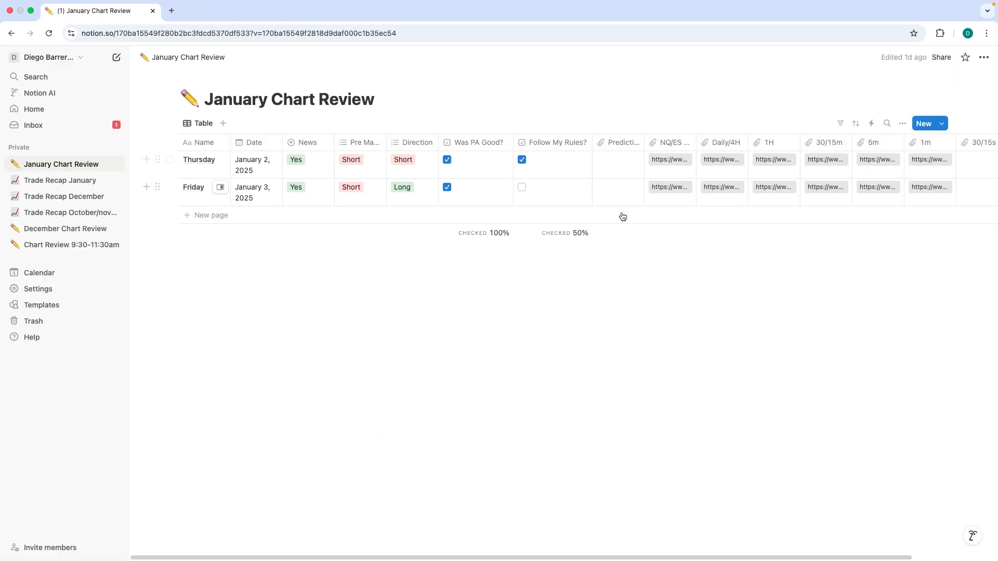
{"action": "left_click", "coordinate": [871, 160]}
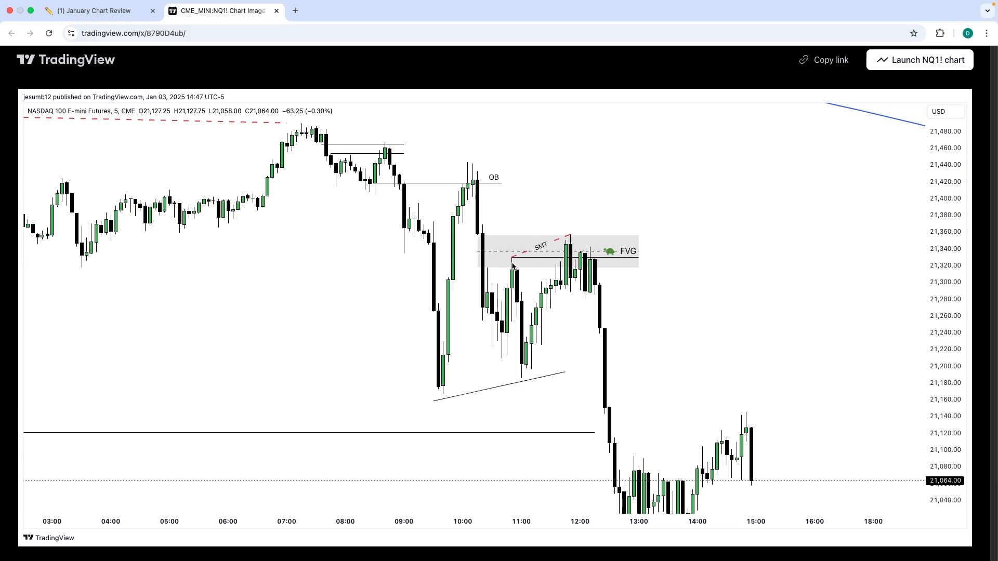
{"action": "left_click", "coordinate": [276, 10]}
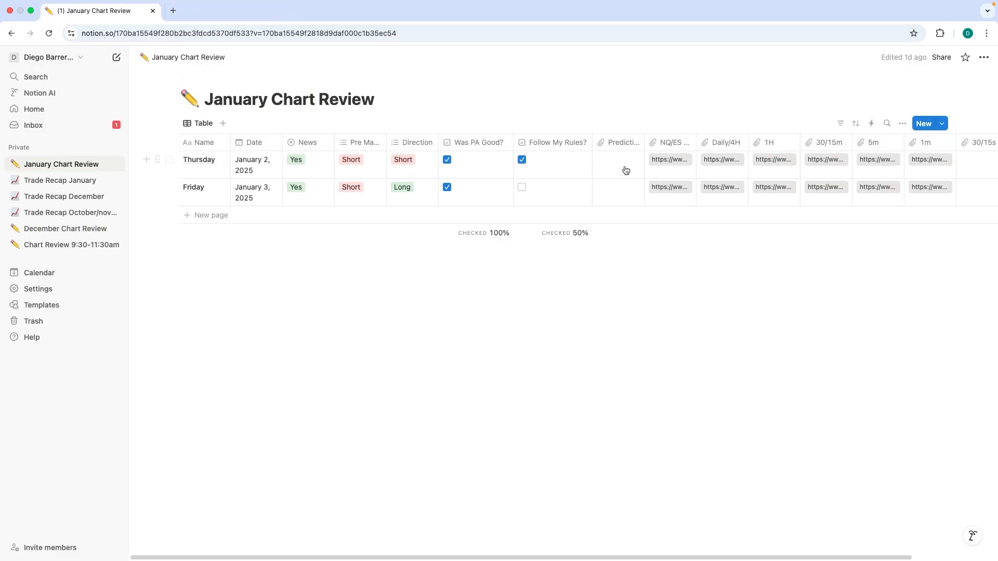
{"action": "left_click", "coordinate": [916, 159]}
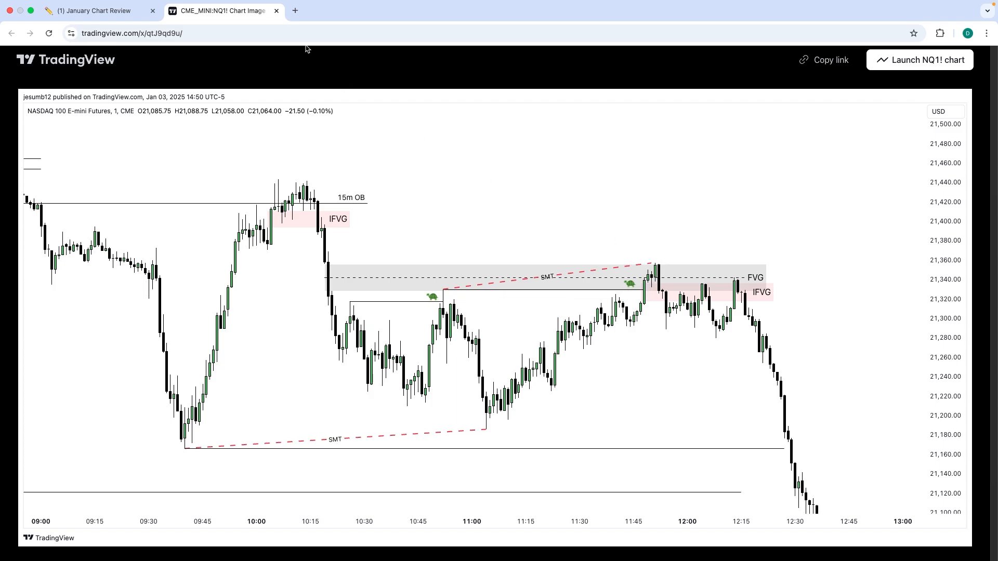
{"action": "left_click", "coordinate": [277, 11]}
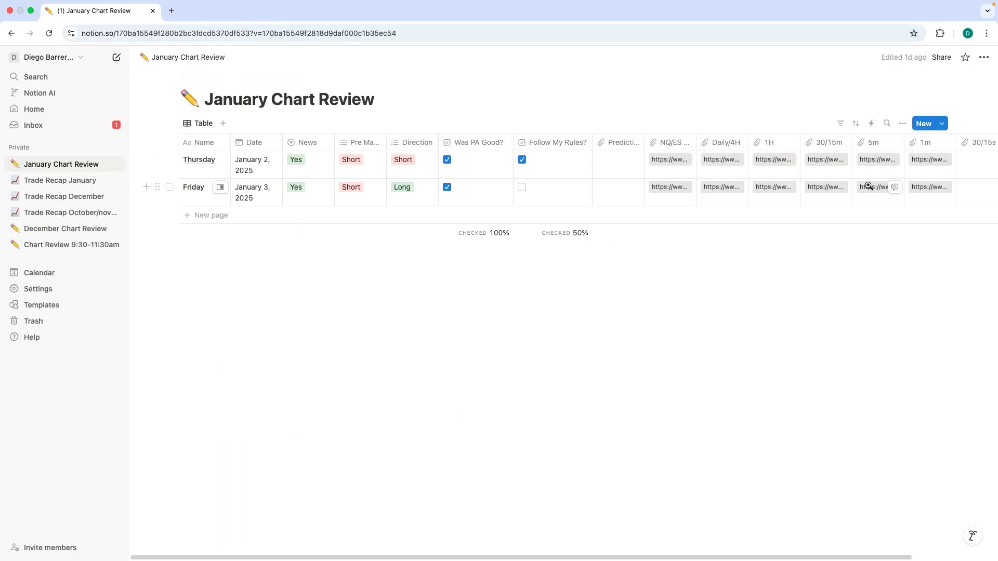
{"action": "left_click", "coordinate": [783, 160]}
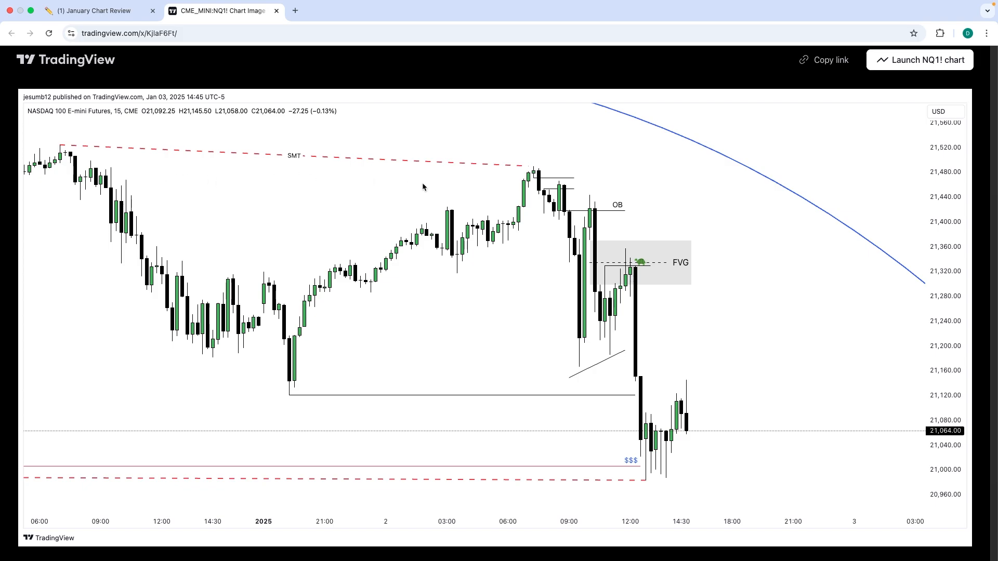
{"action": "left_click", "coordinate": [276, 11]}
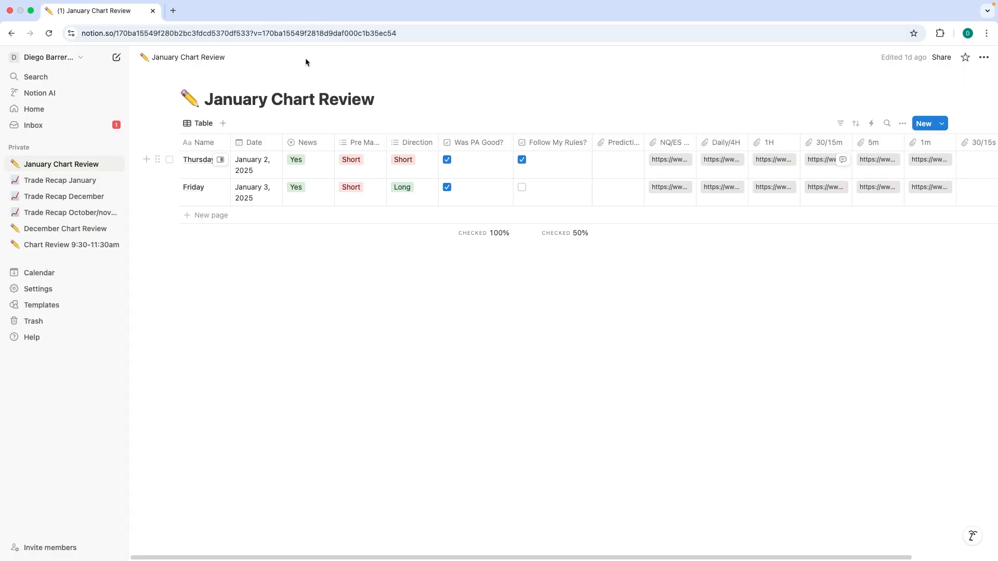
{"action": "left_click", "coordinate": [221, 161]}
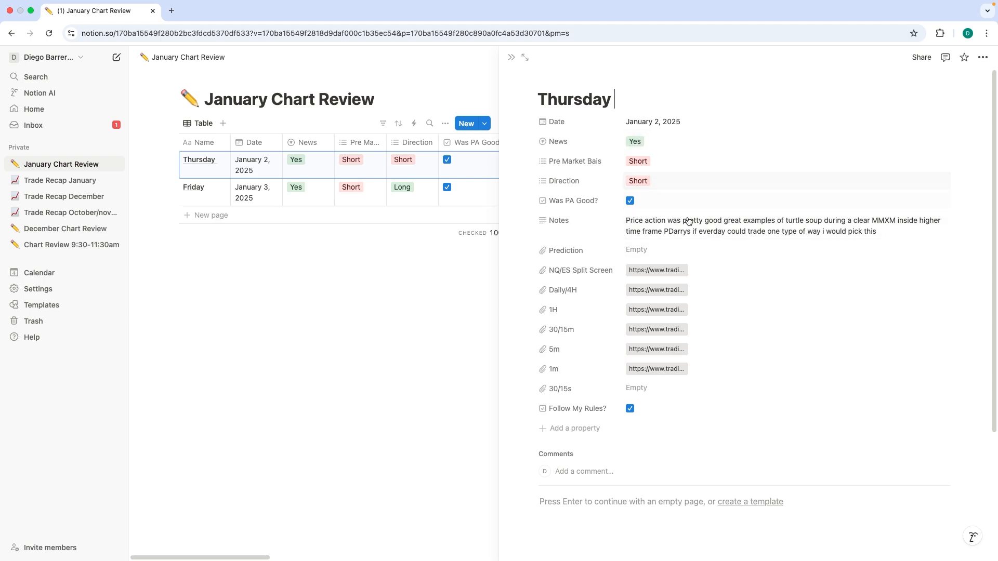
{"action": "left_click", "coordinate": [403, 339]}
Step: Review Thursday's higher time frame chart, trade picture and rating options in Trade Recap January
{"action": "left_click", "coordinate": [60, 180]}
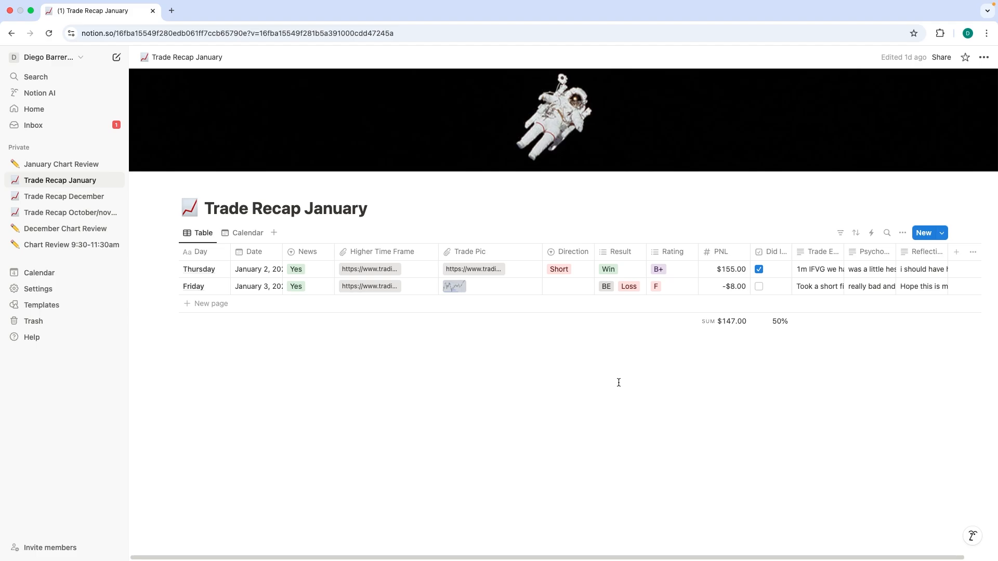
{"action": "left_click", "coordinate": [368, 269]}
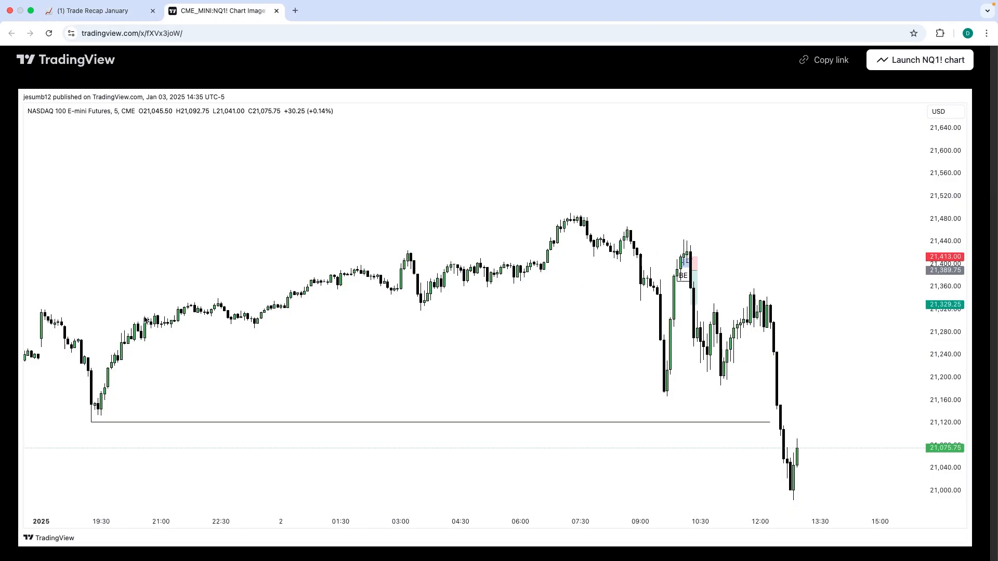
{"action": "left_click", "coordinate": [277, 11]}
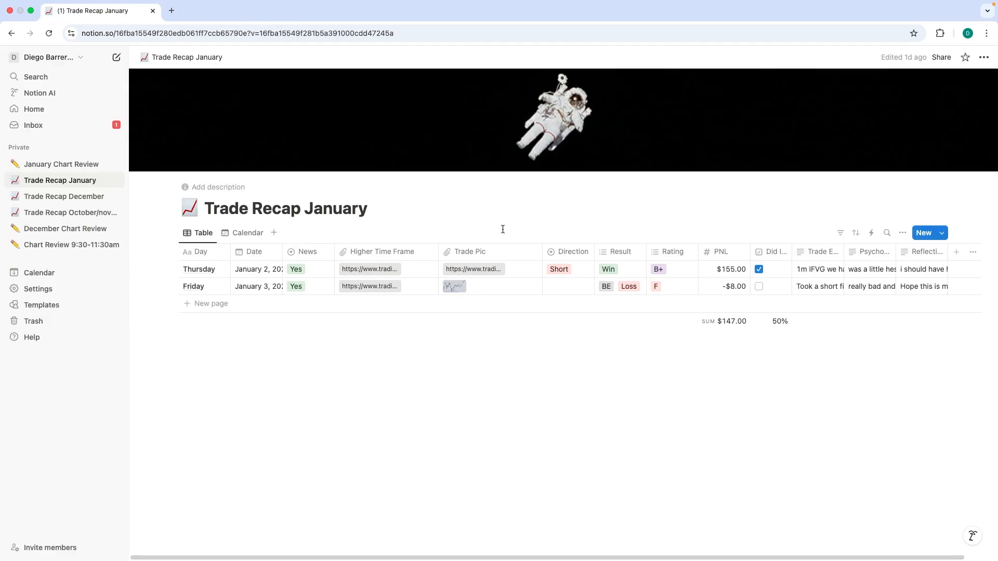
{"action": "left_click", "coordinate": [497, 270]}
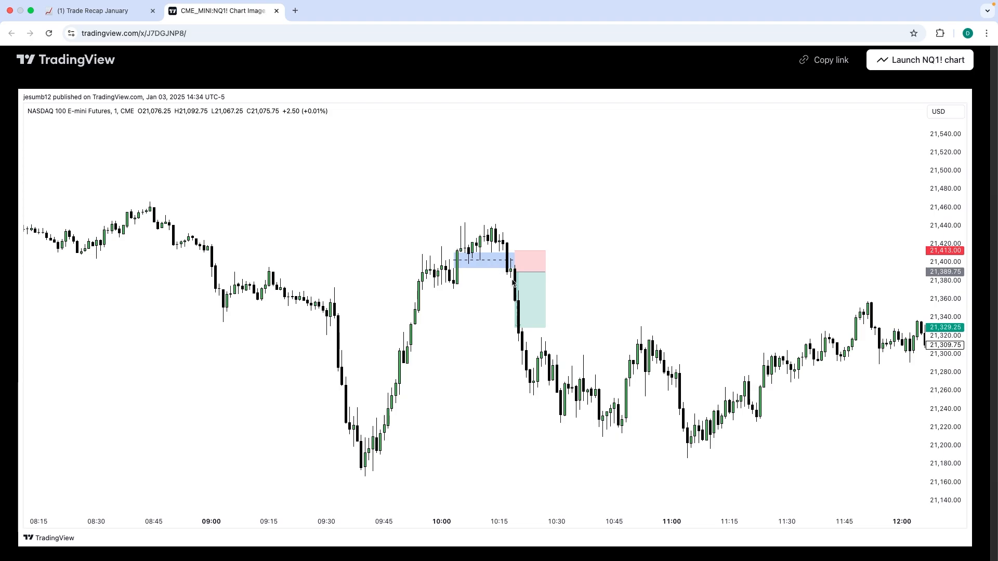
{"action": "key", "text": "super+w"}
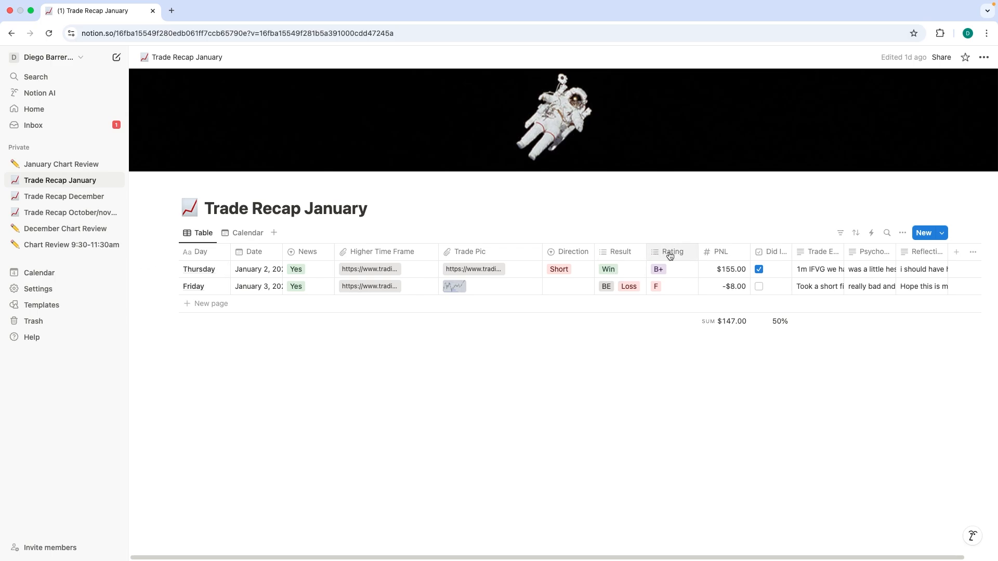
{"action": "left_click", "coordinate": [676, 269]}
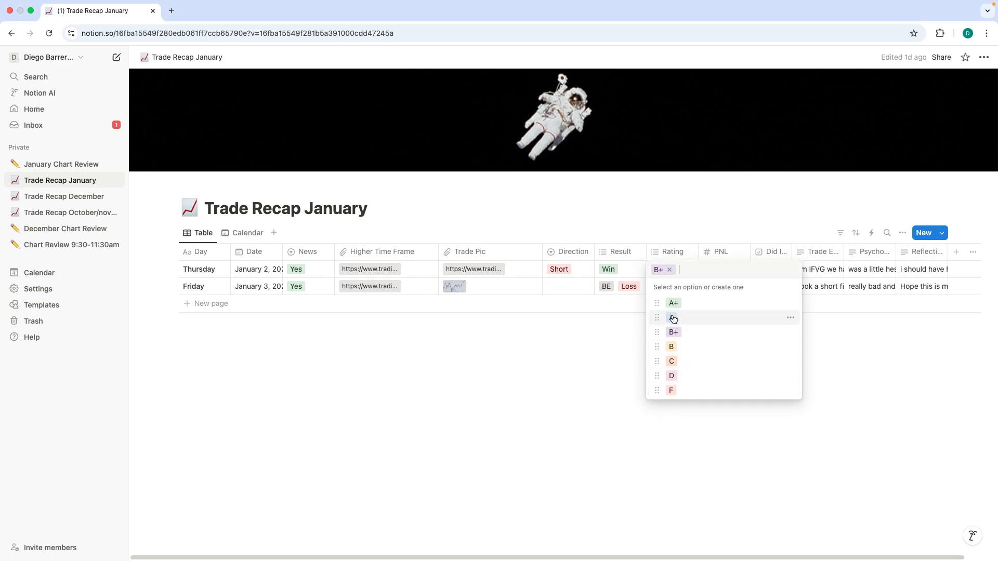
{"action": "left_click", "coordinate": [631, 394]}
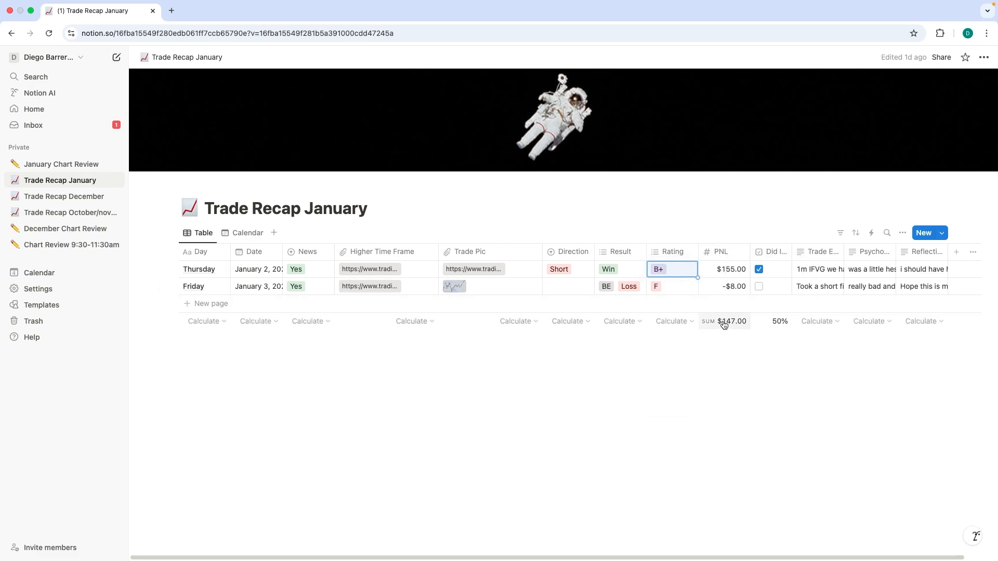
Step: Set the PNL of Friday's trade to -$100.00
{"action": "left_click", "coordinate": [740, 287]}
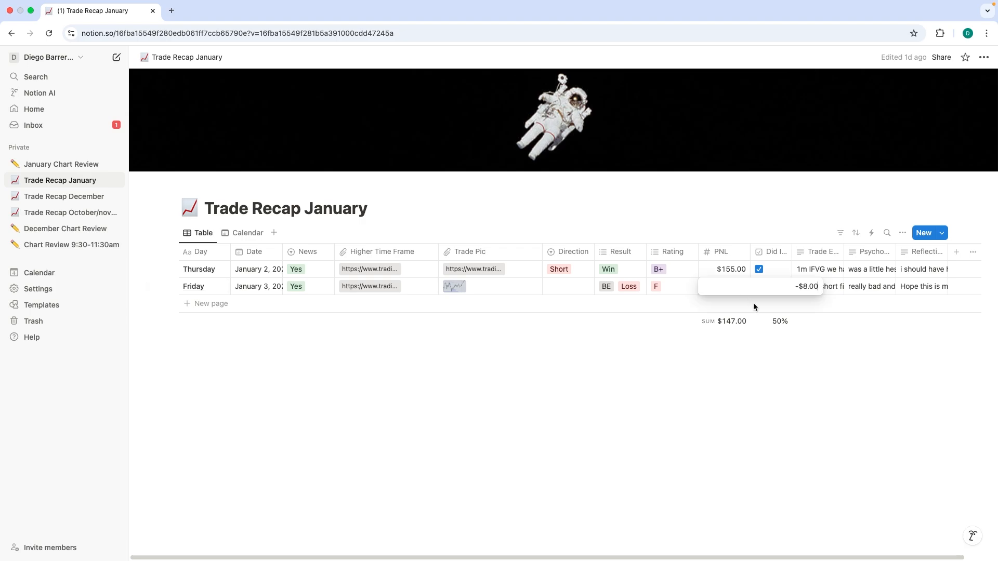
{"action": "key", "text": "BackSpace"}
{"action": "key", "text": "BackSpace"}
{"action": "type", "text": "100"}
{"action": "key", "text": "Return"}
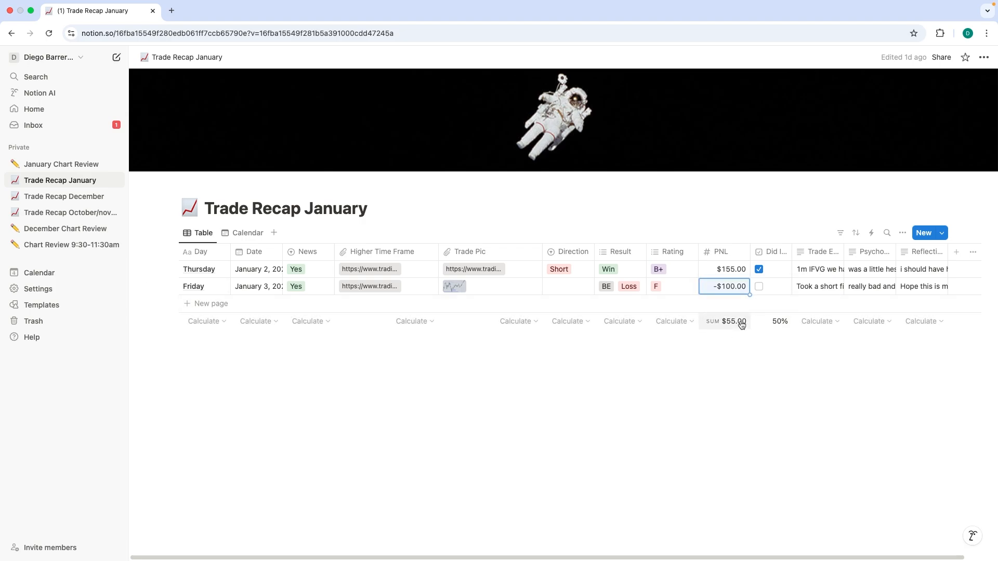
Step: Restore the PNL of Friday's trade to -$8.00
{"action": "left_click", "coordinate": [736, 287]}
{"action": "key", "text": "BackSpace"}
{"action": "key", "text": "BackSpace"}
{"action": "key", "text": "BackSpace"}
{"action": "key", "text": "BackSpace"}
{"action": "key", "text": "BackSpace"}
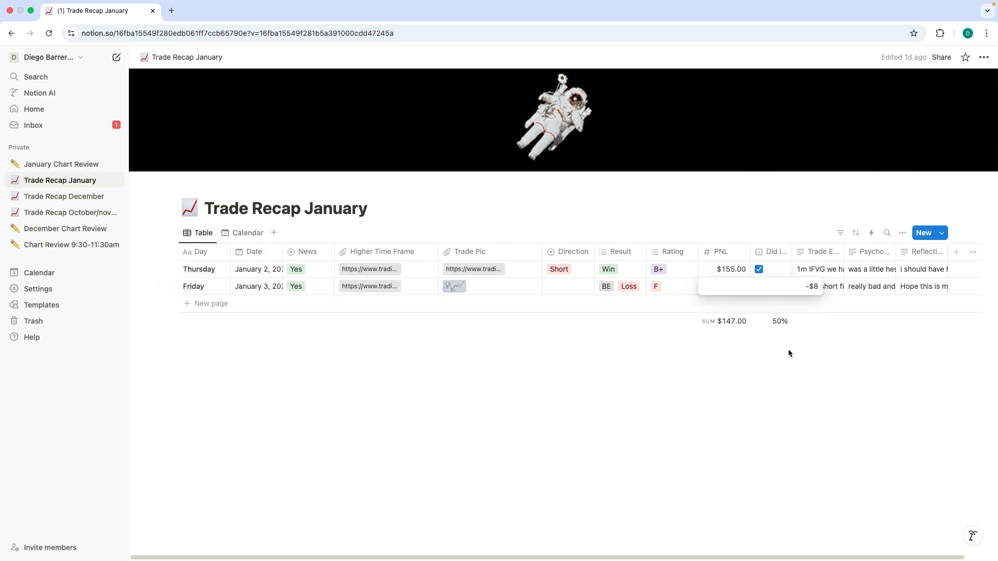
{"action": "type", "text": "8"}
{"action": "key", "text": "Return"}
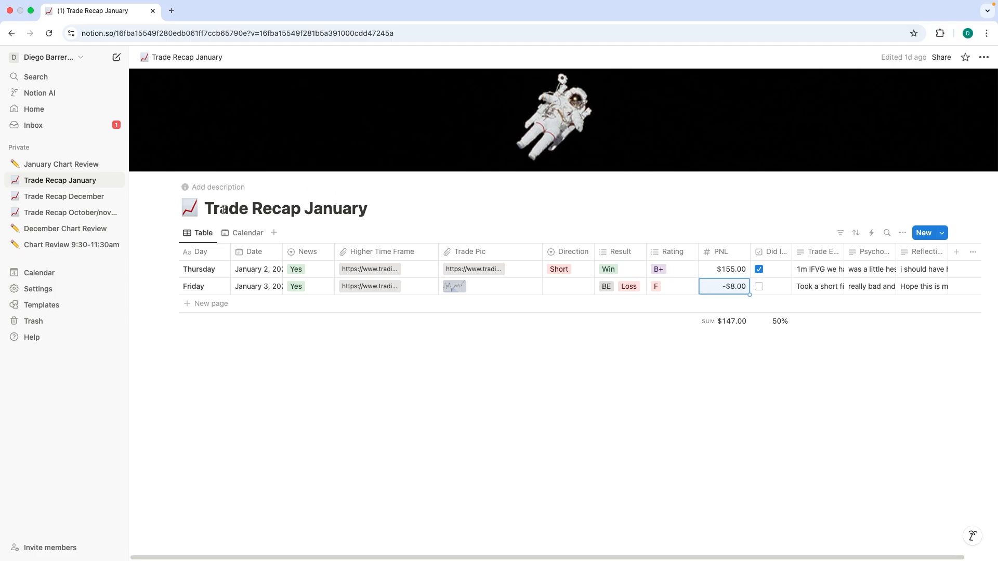
Step: Look through the trades in Trade Recap December, examining their PNL and rule-following columns and the column summaries
{"action": "left_click", "coordinate": [82, 197]}
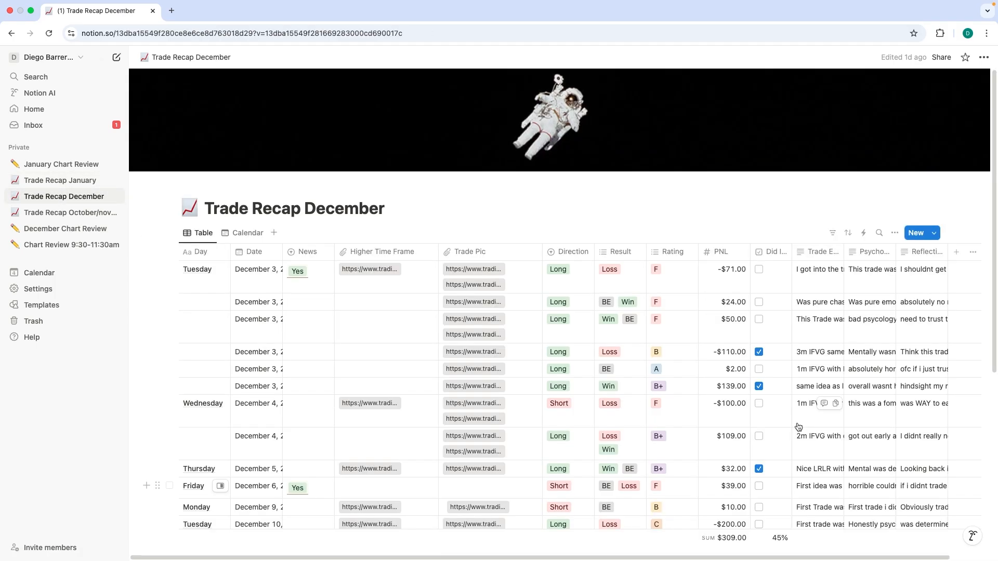
{"action": "scroll", "coordinate": [798, 427], "scroll_direction": "down", "scroll_amount": 5}
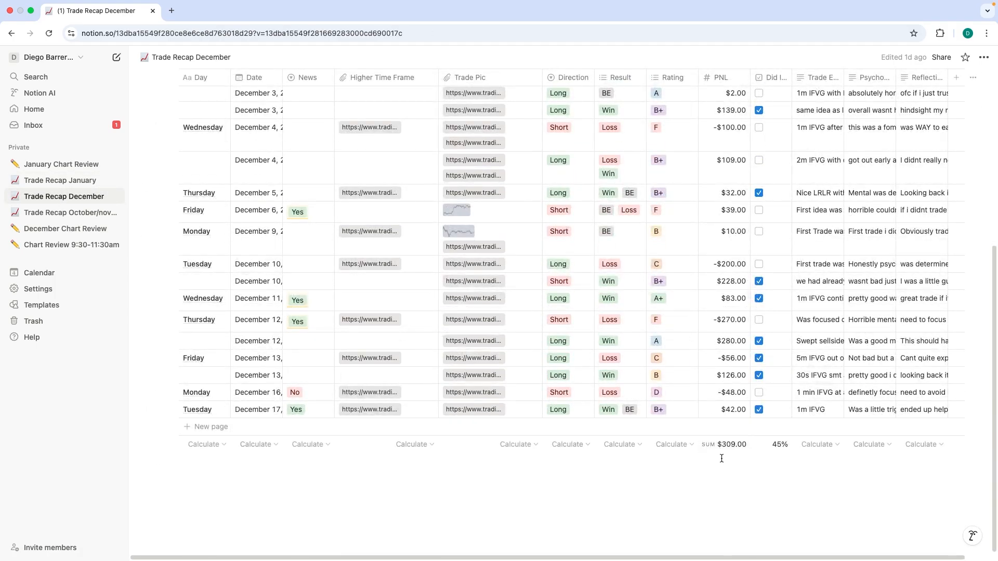
{"action": "scroll", "coordinate": [722, 459], "scroll_direction": "up", "scroll_amount": 5}
{"action": "scroll", "coordinate": [698, 352], "scroll_direction": "down", "scroll_amount": 4}
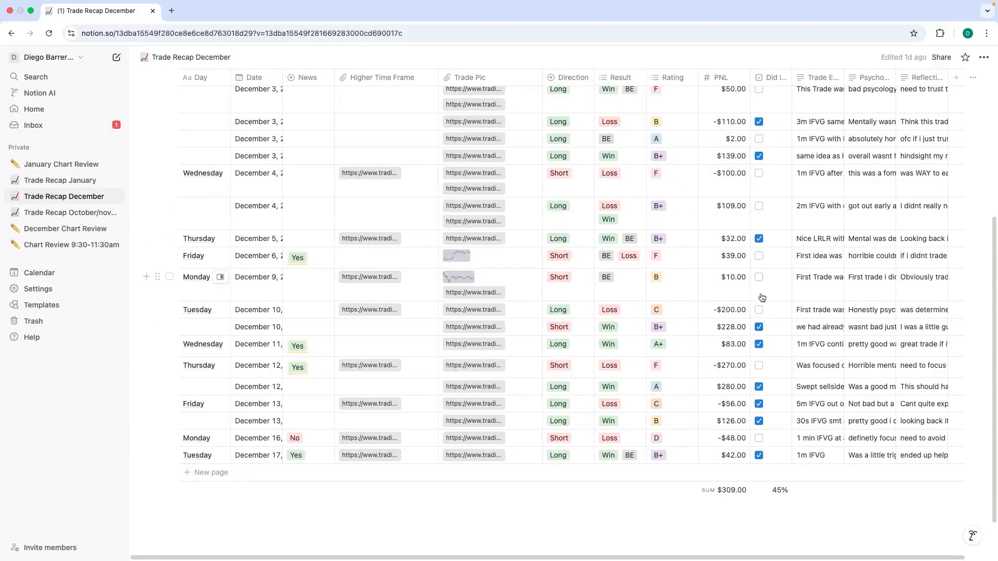
{"action": "scroll", "coordinate": [733, 292], "scroll_direction": "up", "scroll_amount": 4}
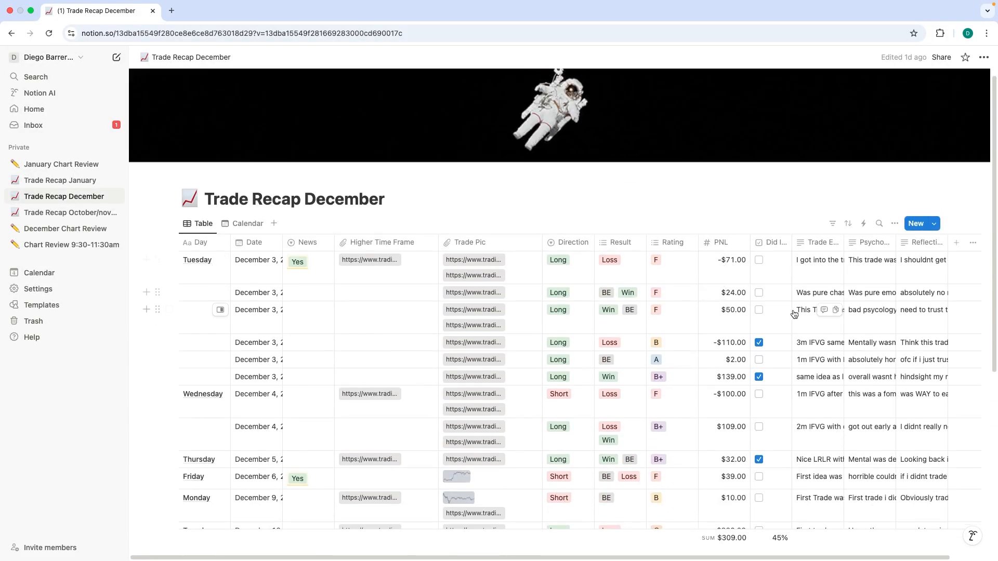
{"action": "scroll", "coordinate": [790, 328], "scroll_direction": "down", "scroll_amount": 4}
{"action": "scroll", "coordinate": [774, 287], "scroll_direction": "up", "scroll_amount": 4}
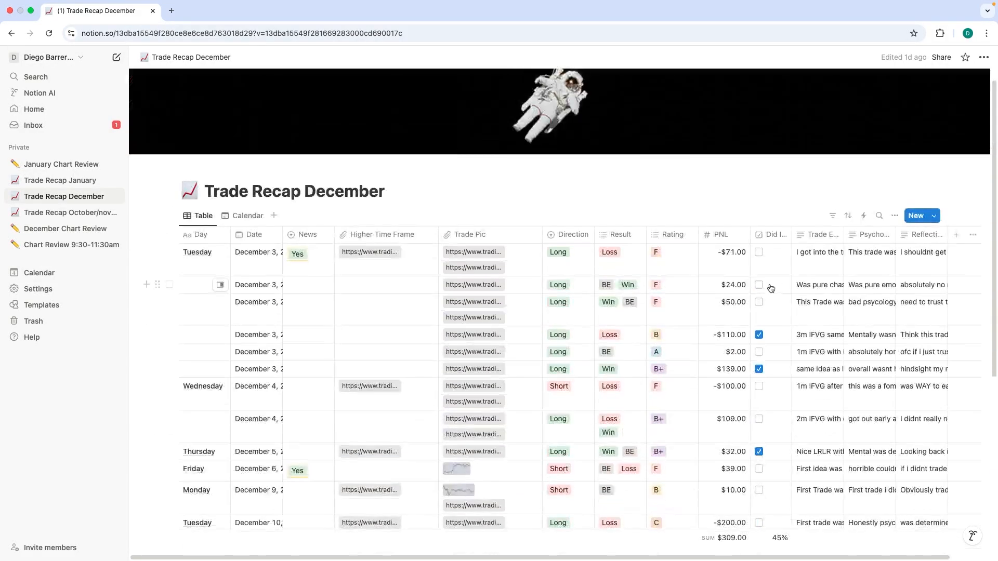
{"action": "scroll", "coordinate": [762, 287], "scroll_direction": "down", "scroll_amount": 2}
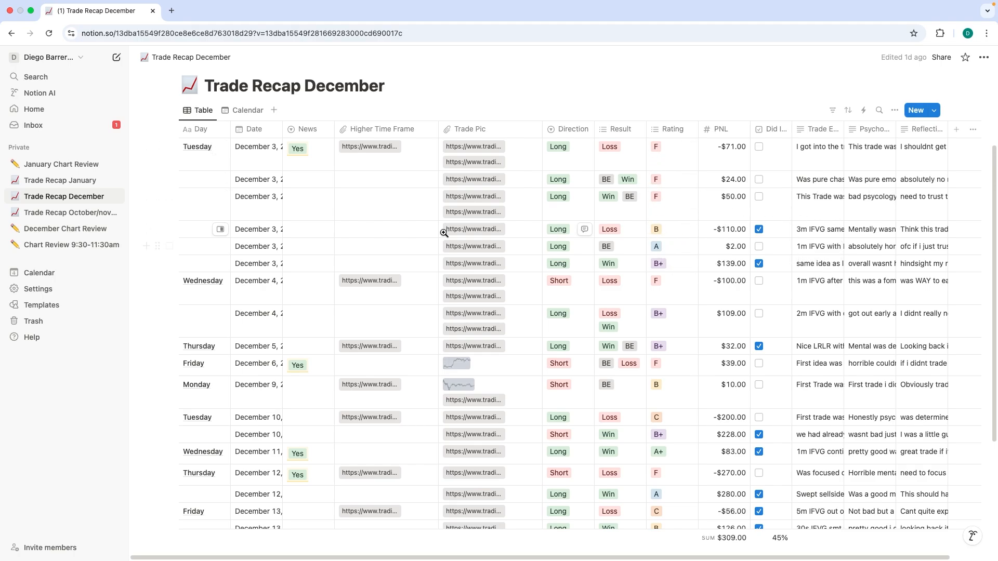
Step: Open the B-rated December 3 loss entry and toggle its rule-following checkbox off and back on
{"action": "left_click", "coordinate": [221, 229]}
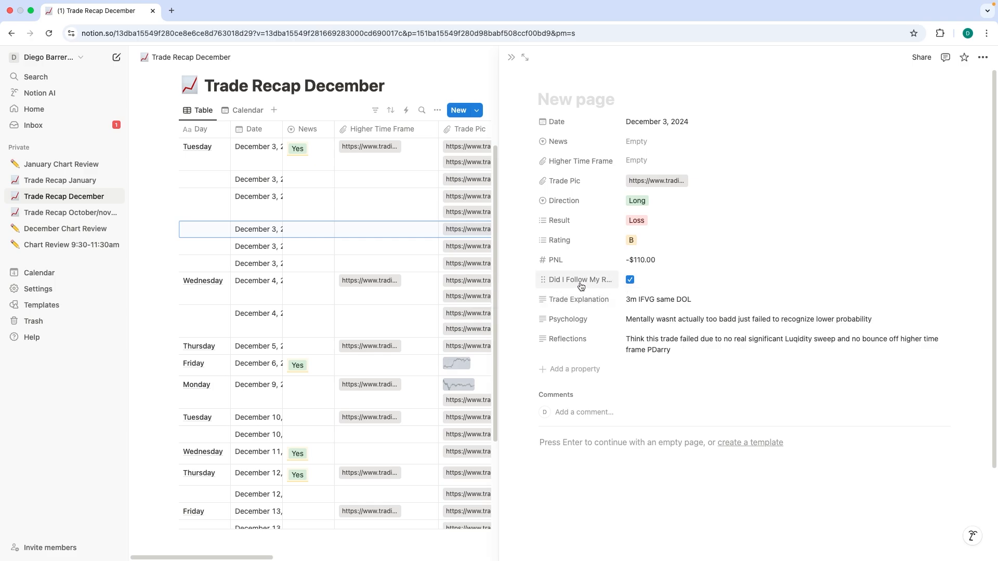
{"action": "left_click", "coordinate": [631, 282]}
{"action": "left_click", "coordinate": [631, 282]}
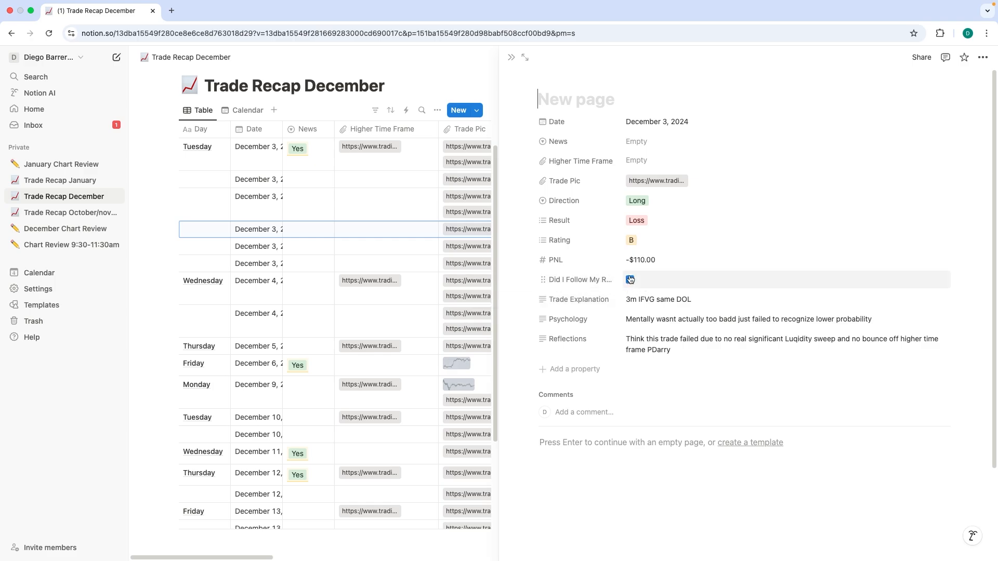
{"action": "left_click", "coordinate": [442, 57]}
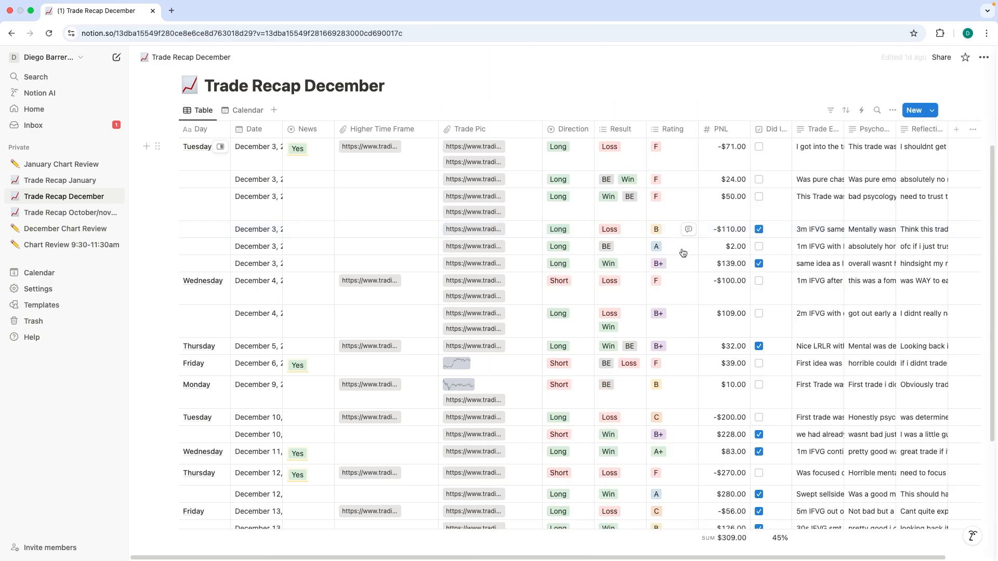
Step: Correct the misspelled "bad" in the Psychology note of the B-rated December 3 loss entry and view its trade picture
{"action": "scroll", "coordinate": [674, 238], "scroll_direction": "down", "scroll_amount": 3}
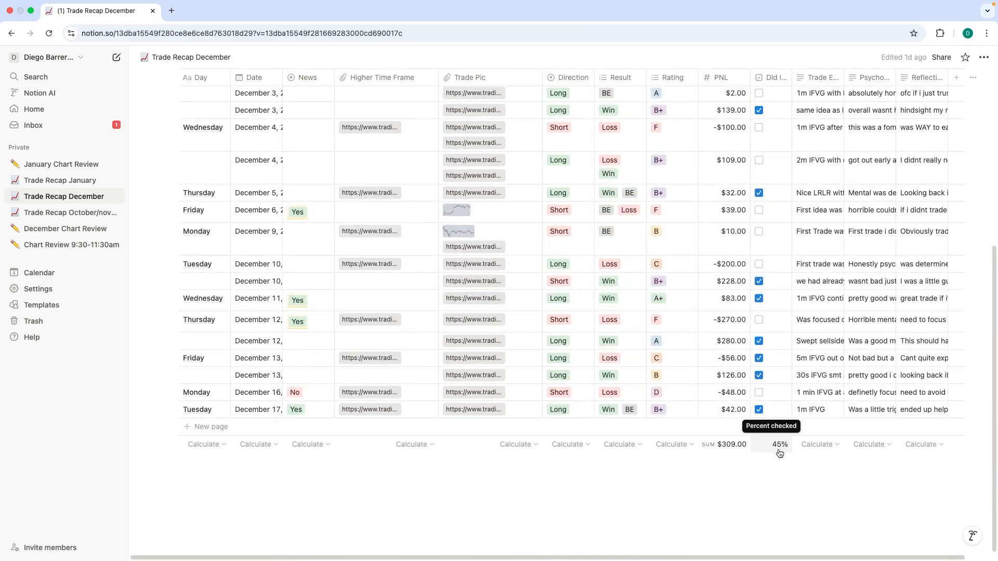
{"action": "scroll", "coordinate": [780, 453], "scroll_direction": "up", "scroll_amount": 5}
{"action": "left_click", "coordinate": [224, 354]}
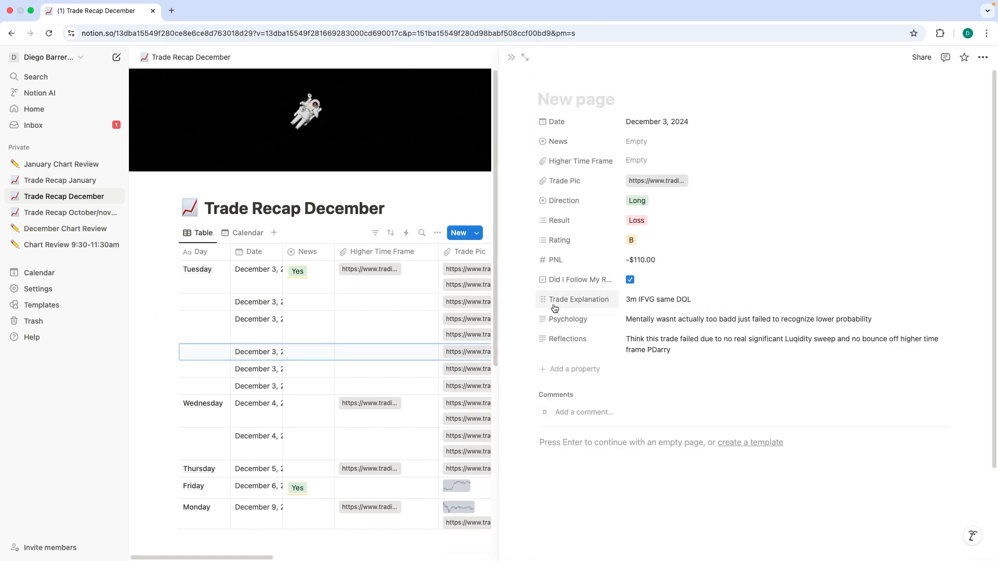
{"action": "left_click", "coordinate": [651, 321]}
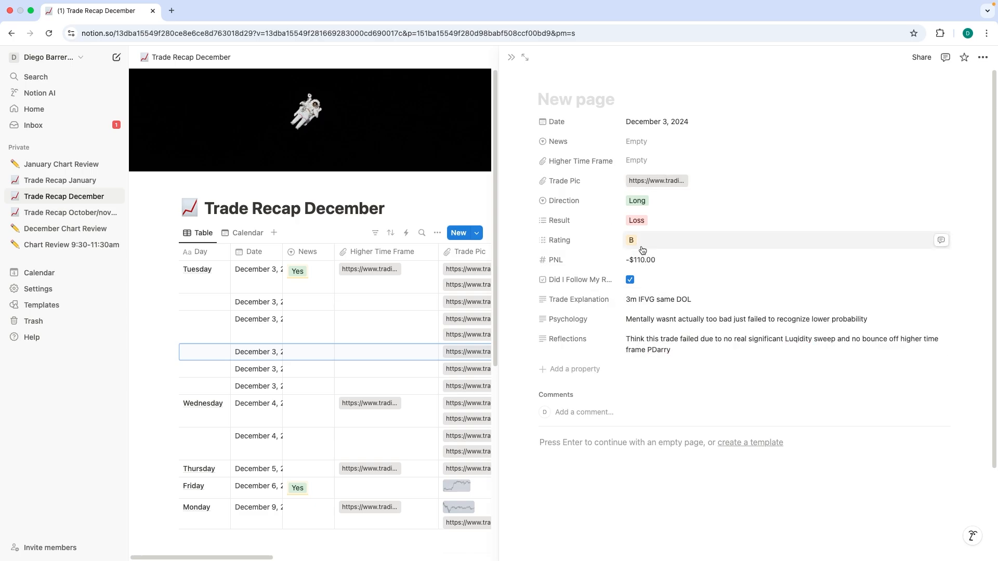
{"action": "left_click", "coordinate": [661, 181]}
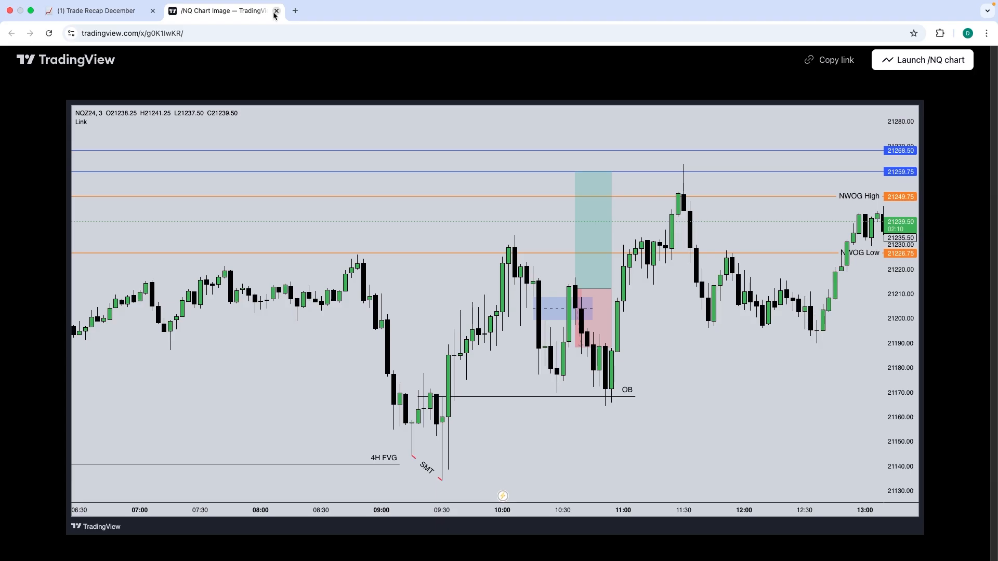
{"action": "left_click", "coordinate": [277, 11]}
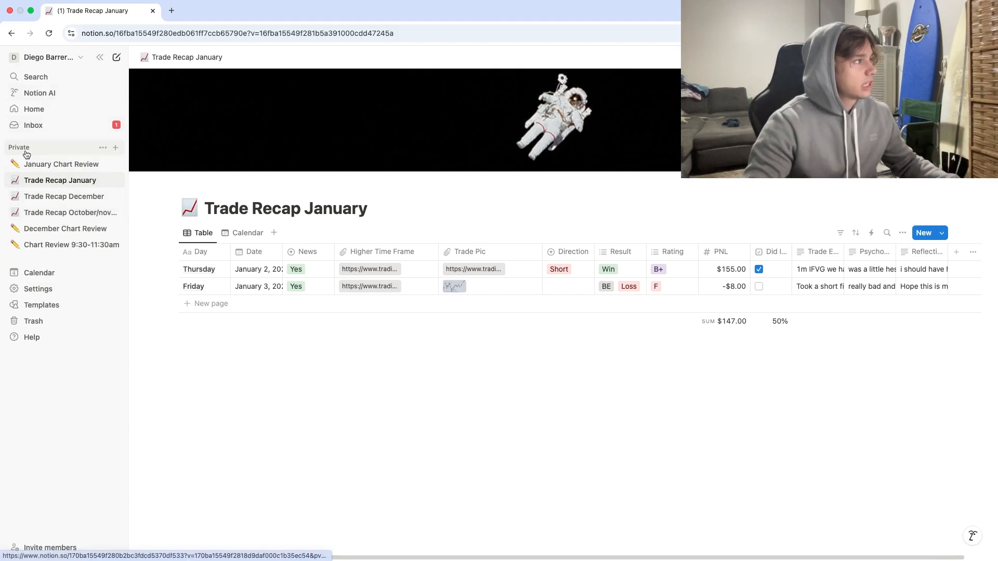
Step: Create a new private page containing a table
{"action": "left_click", "coordinate": [111, 149]}
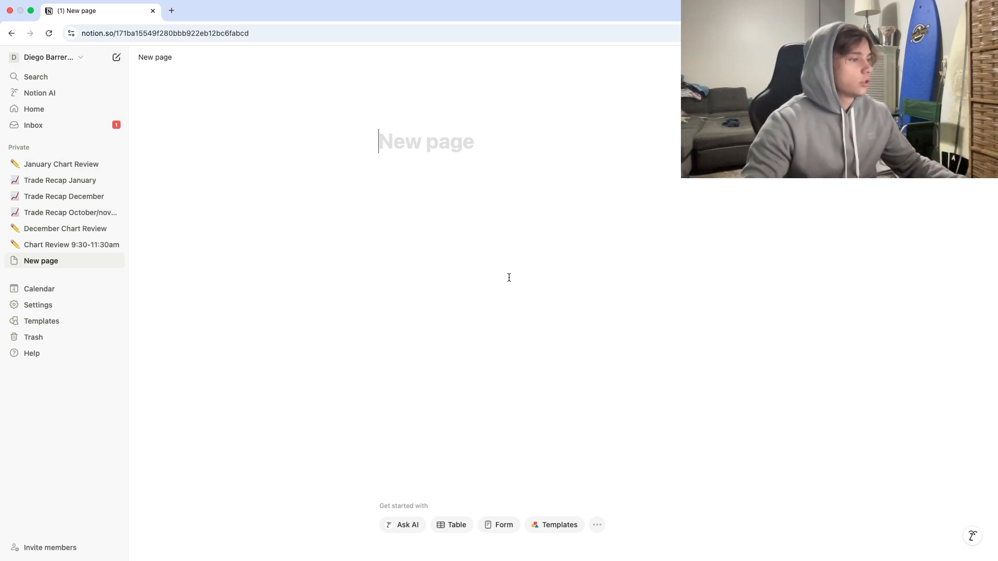
{"action": "left_click", "coordinate": [458, 525]}
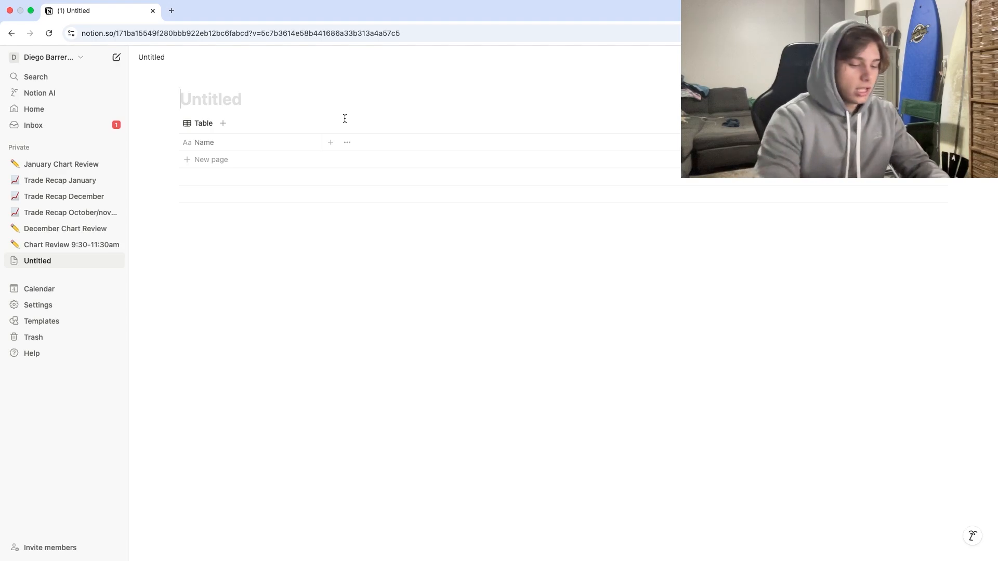
Step: Title the new page "Trade Recap" and add a starry James Webb Telescope image as its cover
{"action": "type", "text": "Trade Recap"}
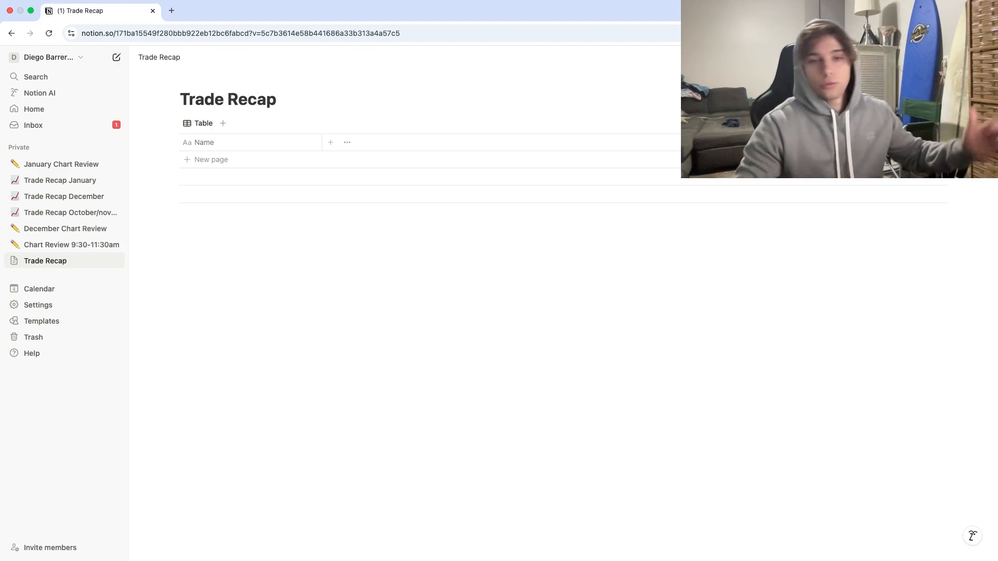
{"action": "left_click", "coordinate": [249, 78]}
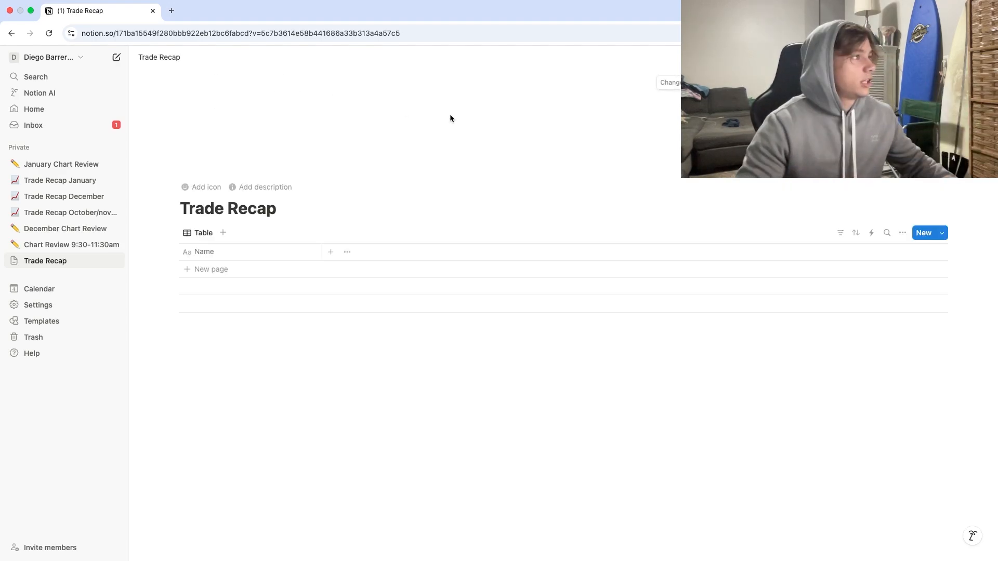
{"action": "left_click", "coordinate": [670, 82]}
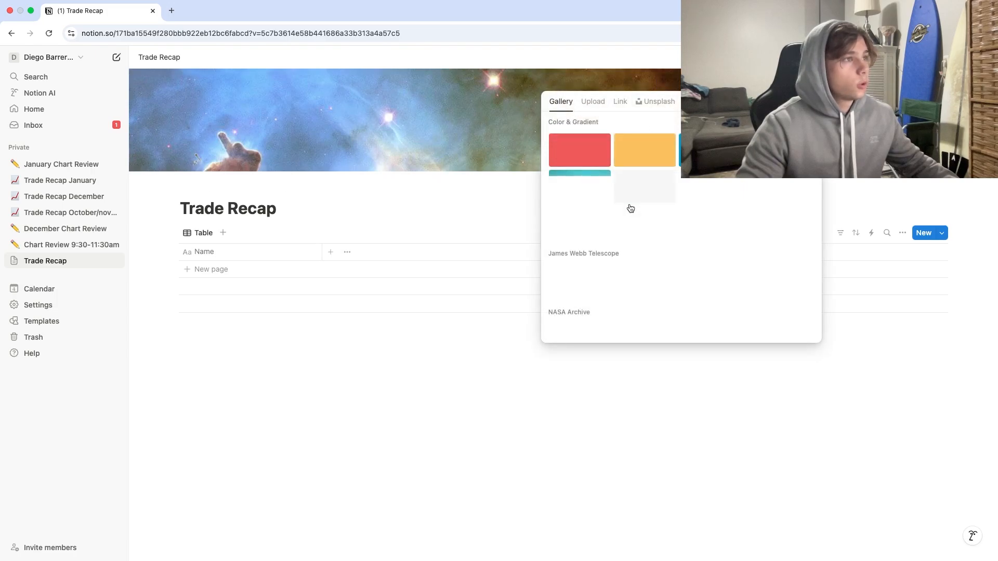
{"action": "left_click", "coordinate": [577, 278]}
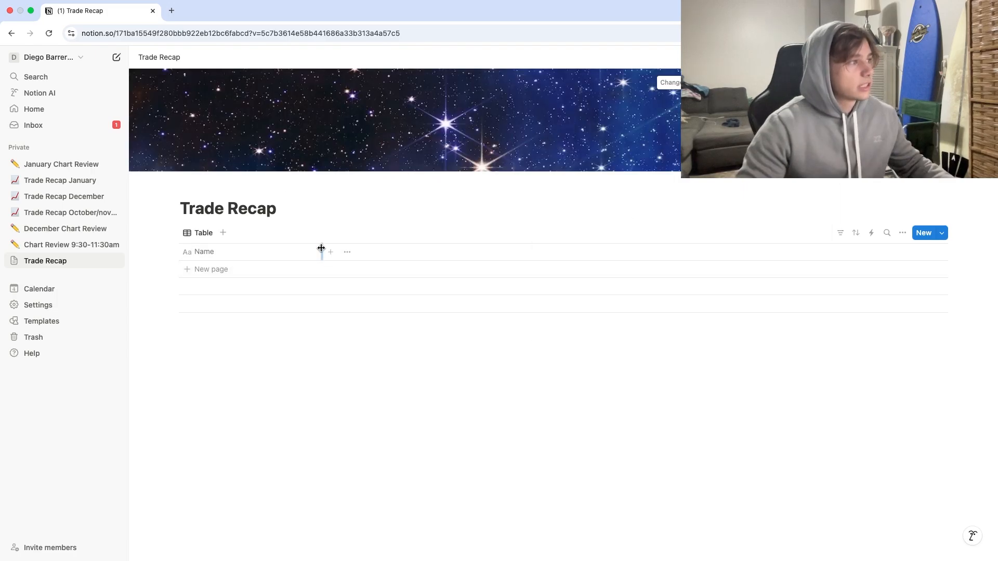
Step: Narrow the Name column and add a first table entry named Friday
{"action": "left_click", "coordinate": [217, 253]}
{"action": "left_click", "coordinate": [264, 220]}
{"action": "left_click", "coordinate": [229, 268]}
{"action": "type", "text": "Fr"}
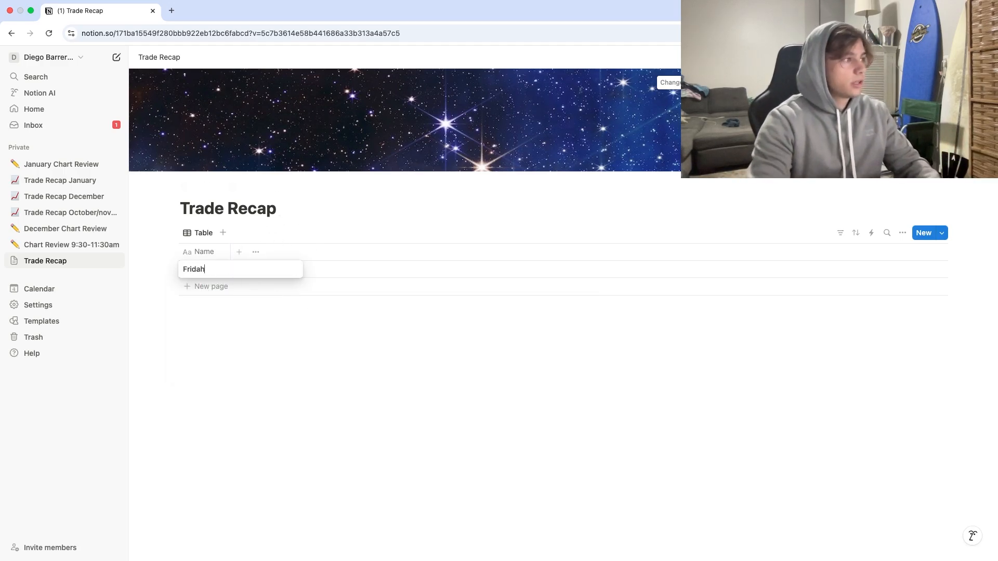
{"action": "type", "text": "iday"}
{"action": "key", "text": "Escape"}
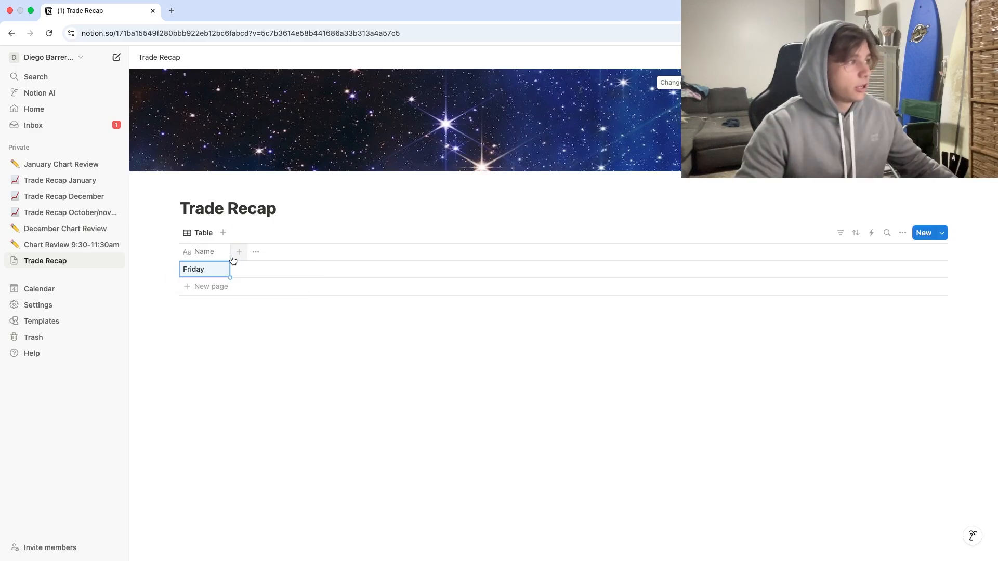
Step: Add a Text property as a new column after the Name column
{"action": "left_click", "coordinate": [238, 255]}
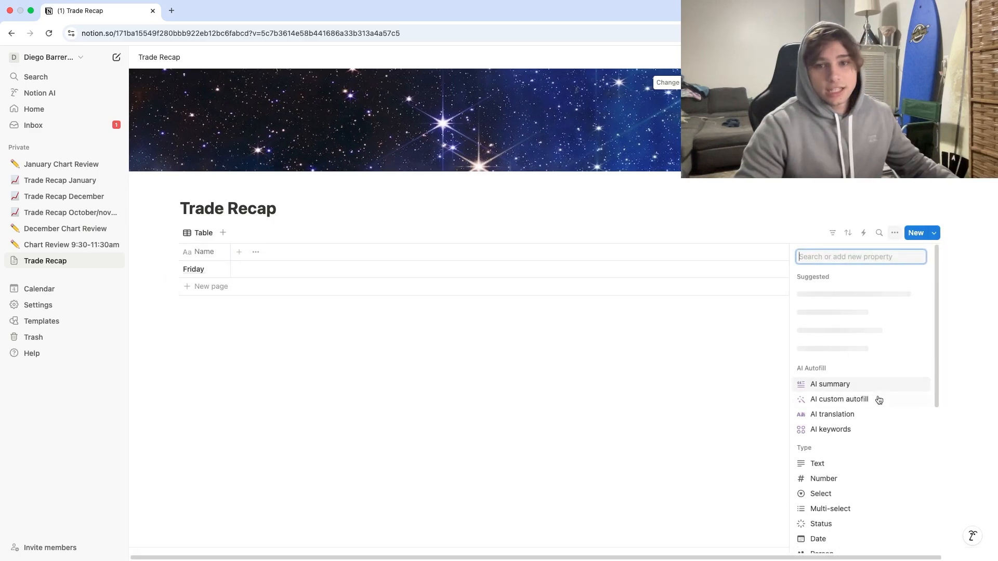
{"action": "scroll", "coordinate": [887, 403], "scroll_direction": "down", "scroll_amount": 4}
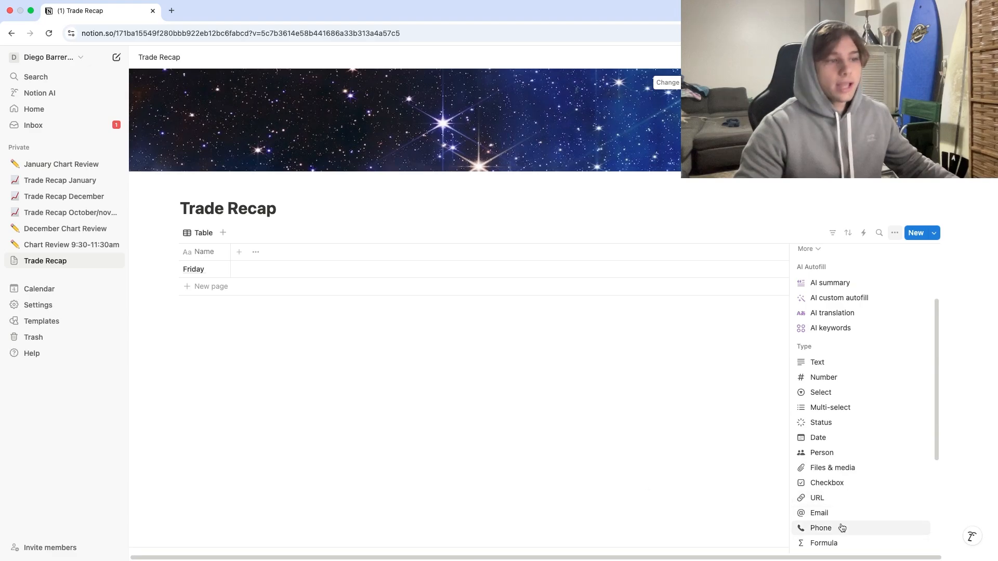
{"action": "scroll", "coordinate": [873, 448], "scroll_direction": "down", "scroll_amount": 4}
{"action": "scroll", "coordinate": [832, 364], "scroll_direction": "up", "scroll_amount": 5}
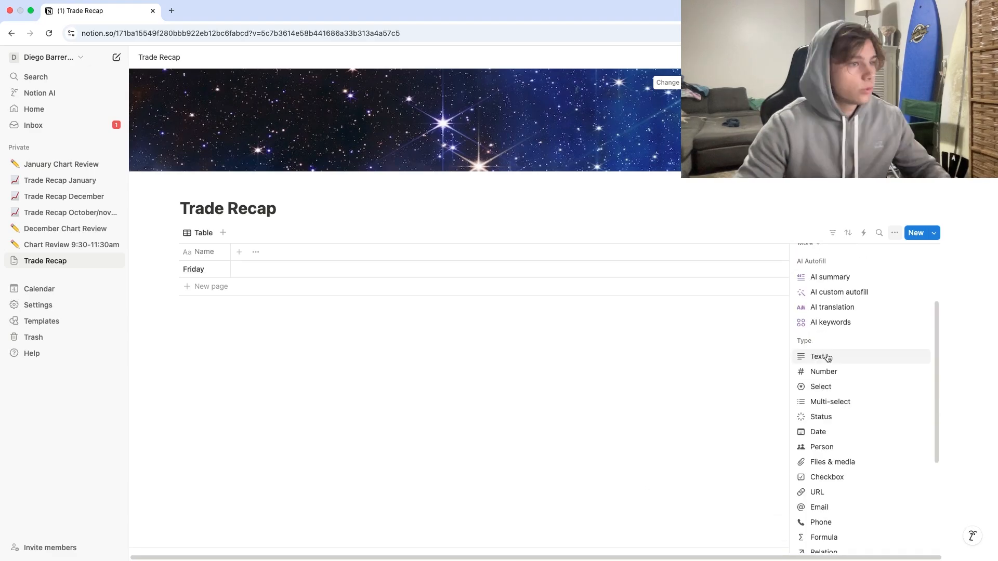
{"action": "left_click", "coordinate": [821, 355]}
{"action": "left_click", "coordinate": [679, 335]}
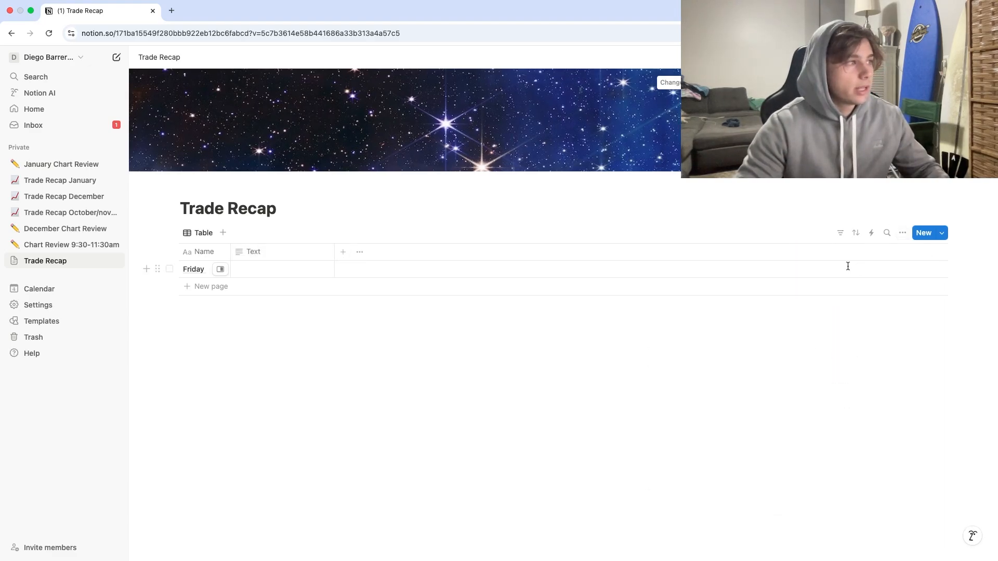
Step: Add a Number property and a Select property as new columns of the table
{"action": "left_click", "coordinate": [344, 252]}
{"action": "scroll", "coordinate": [872, 432], "scroll_direction": "down", "scroll_amount": 3}
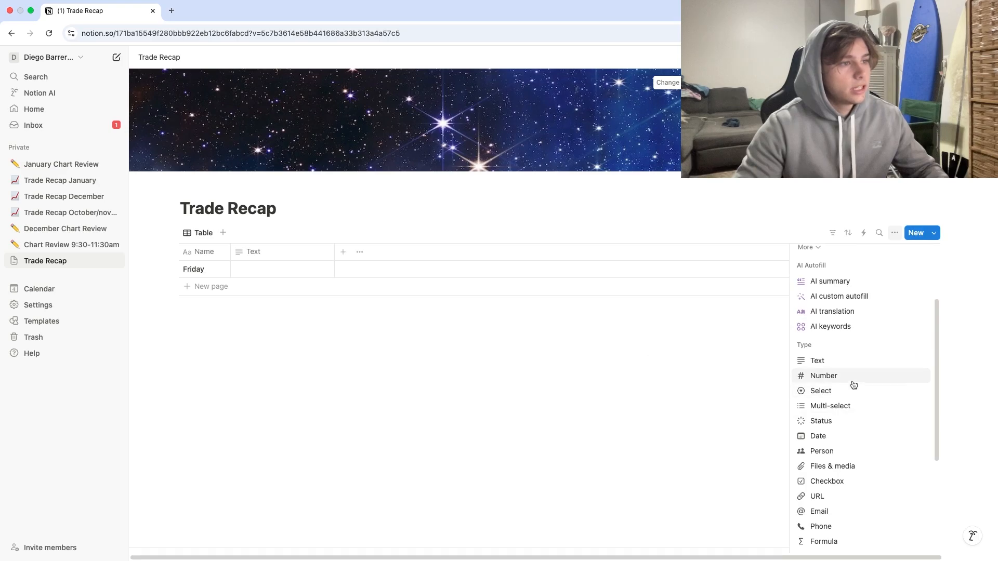
{"action": "left_click", "coordinate": [850, 378]}
{"action": "left_click", "coordinate": [550, 289]}
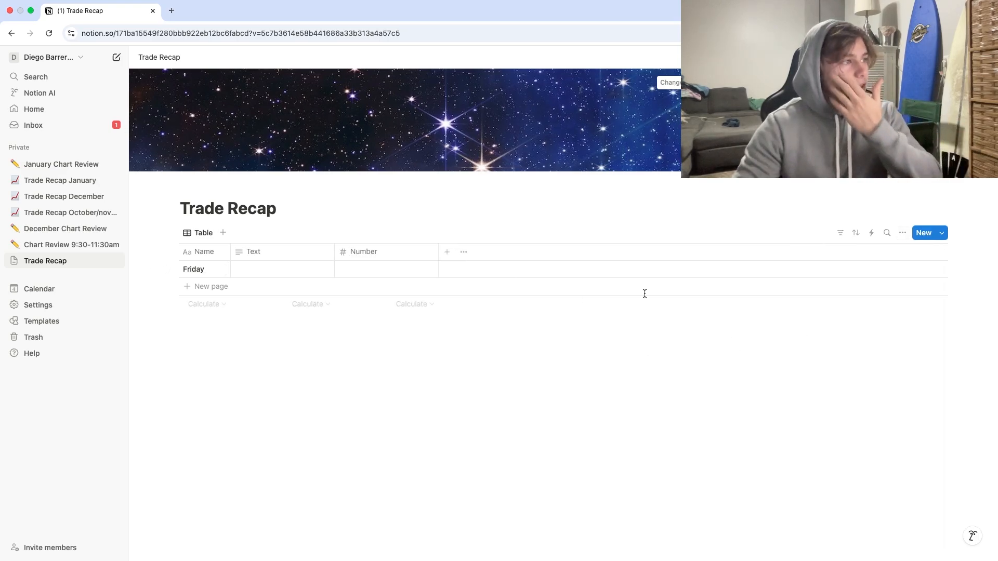
{"action": "left_click", "coordinate": [447, 251]}
{"action": "scroll", "coordinate": [874, 399], "scroll_direction": "down", "scroll_amount": 5}
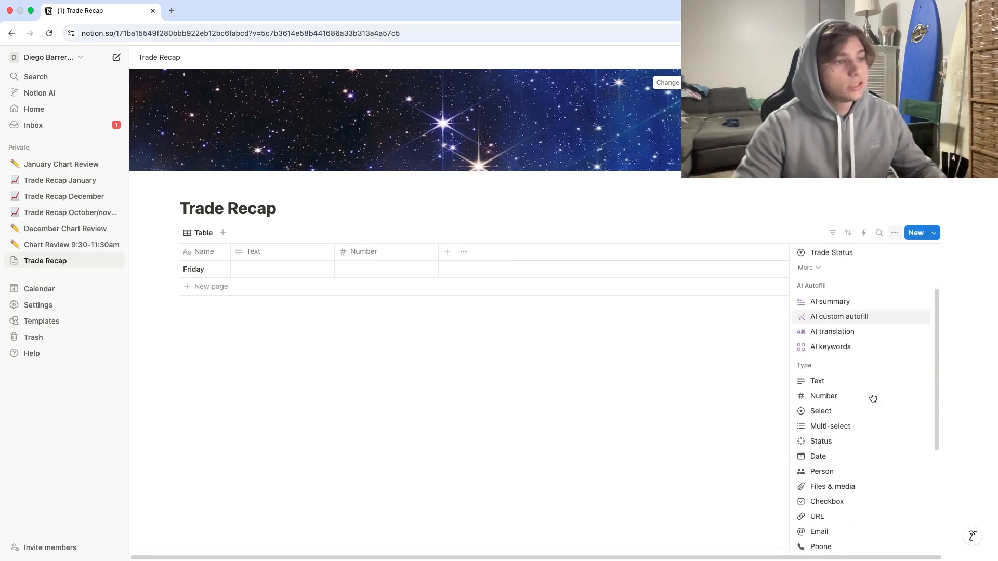
{"action": "left_click", "coordinate": [831, 338]}
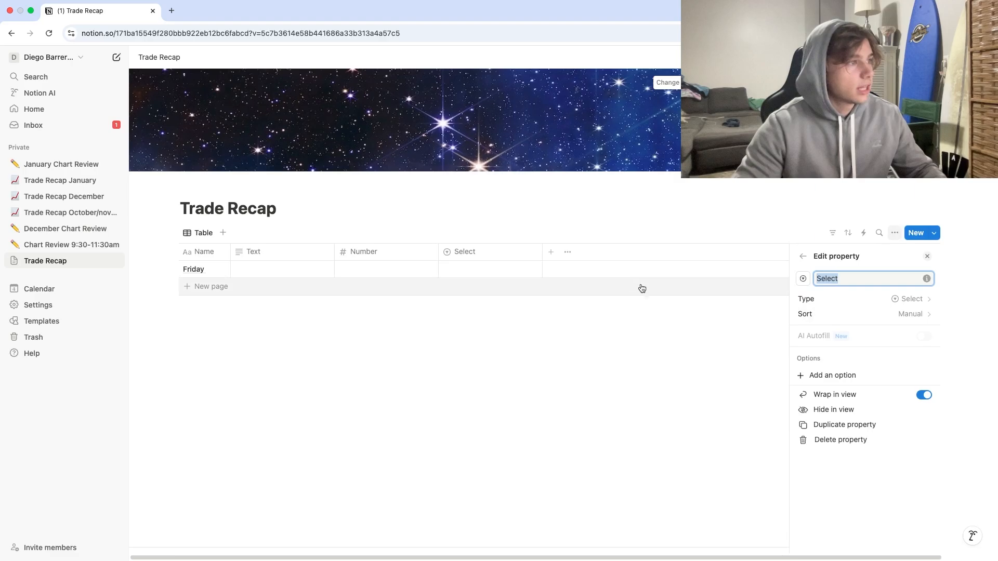
{"action": "left_click", "coordinate": [755, 315]}
Step: Add a Multi-select property and a Date property as new columns after the Select column
{"action": "left_click", "coordinate": [551, 252]}
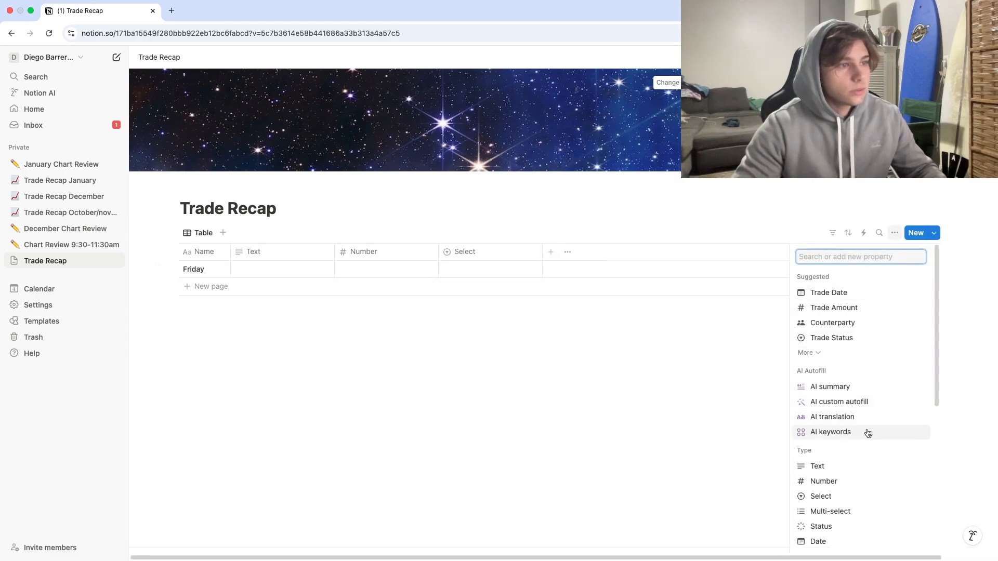
{"action": "scroll", "coordinate": [867, 411], "scroll_direction": "down", "scroll_amount": 5}
{"action": "scroll", "coordinate": [857, 343], "scroll_direction": "up", "scroll_amount": 4}
{"action": "scroll", "coordinate": [845, 439], "scroll_direction": "down", "scroll_amount": 1}
{"action": "left_click", "coordinate": [841, 361]}
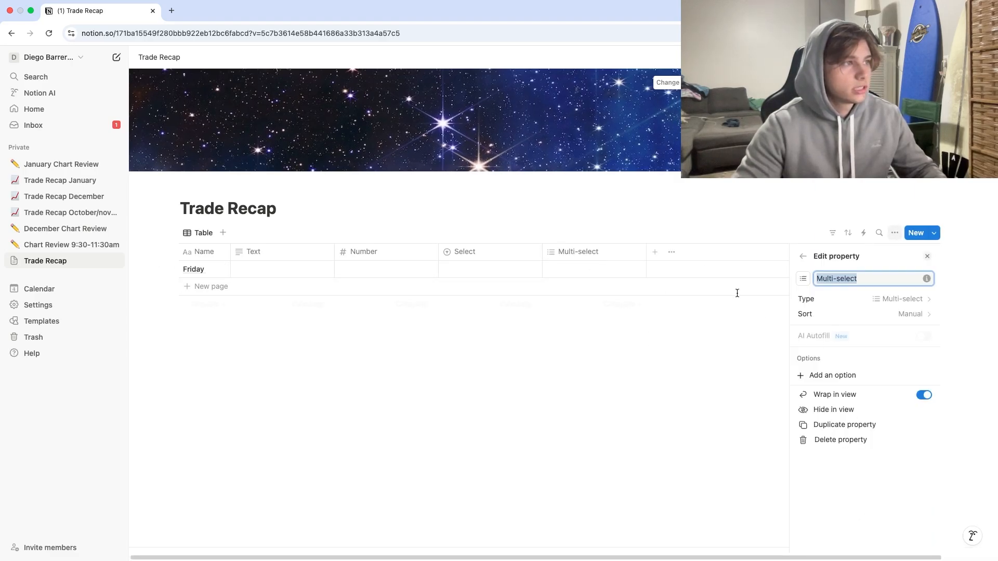
{"action": "left_click", "coordinate": [657, 253]}
{"action": "scroll", "coordinate": [836, 359], "scroll_direction": "down", "scroll_amount": 5}
{"action": "left_click", "coordinate": [837, 358]}
{"action": "key", "text": "Escape"}
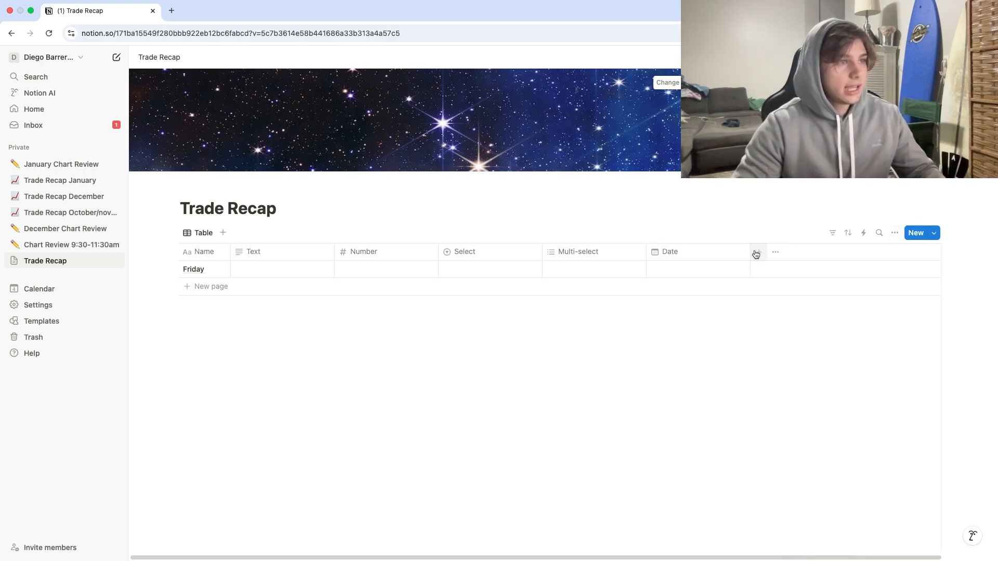
Step: Add a Files & media property and a Checkbox property as new columns after the Date column
{"action": "left_click", "coordinate": [759, 253]}
{"action": "scroll", "coordinate": [882, 372], "scroll_direction": "down", "scroll_amount": 5}
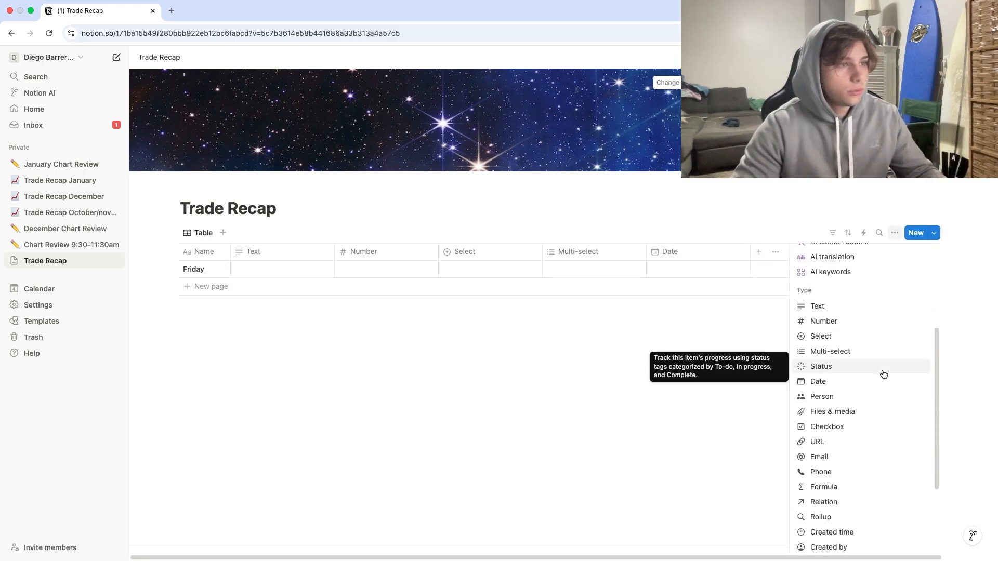
{"action": "scroll", "coordinate": [884, 375], "scroll_direction": "up", "scroll_amount": 1}
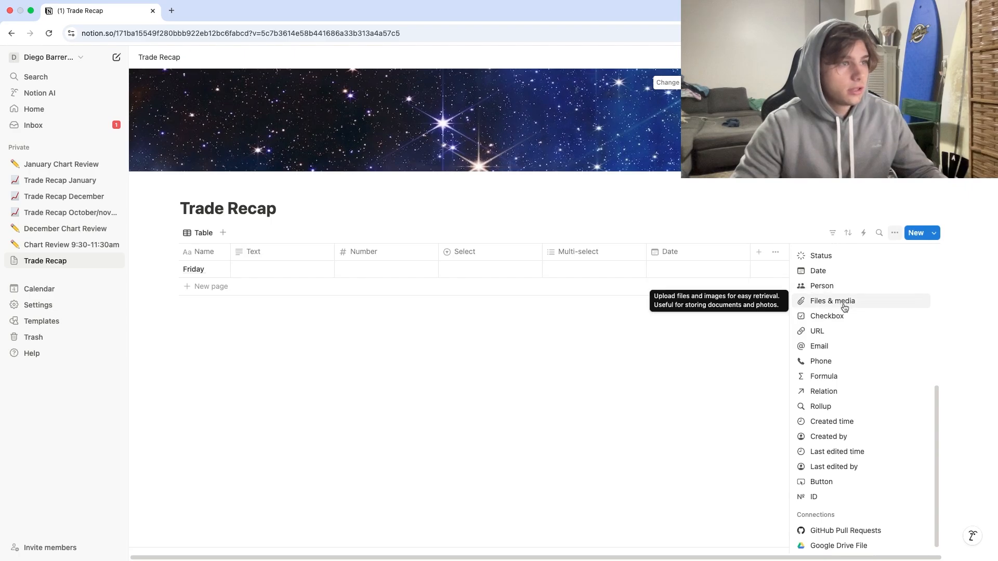
{"action": "left_click", "coordinate": [861, 307]}
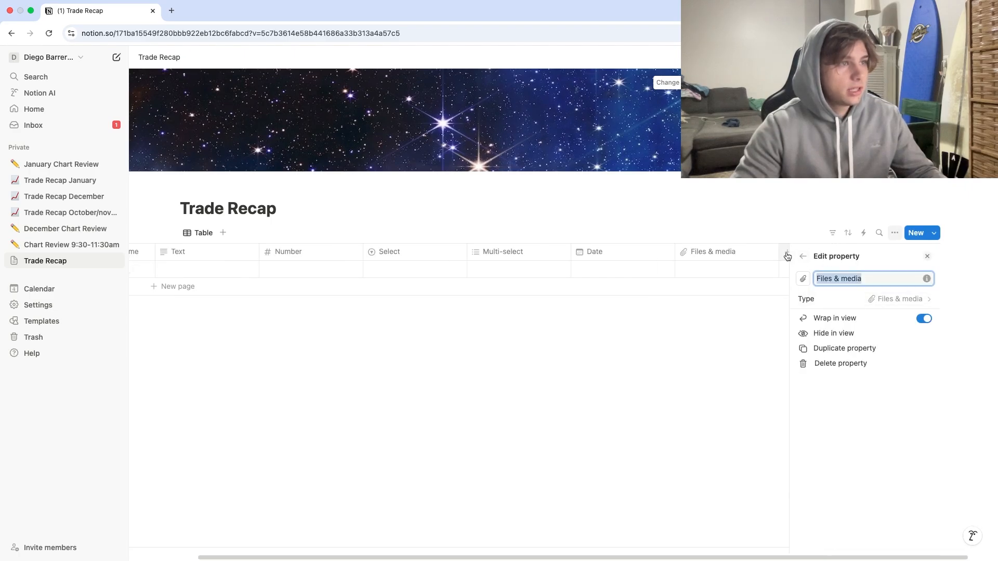
{"action": "key", "text": "Escape"}
{"action": "left_click", "coordinate": [857, 251]}
{"action": "scroll", "coordinate": [860, 367], "scroll_direction": "down", "scroll_amount": 6}
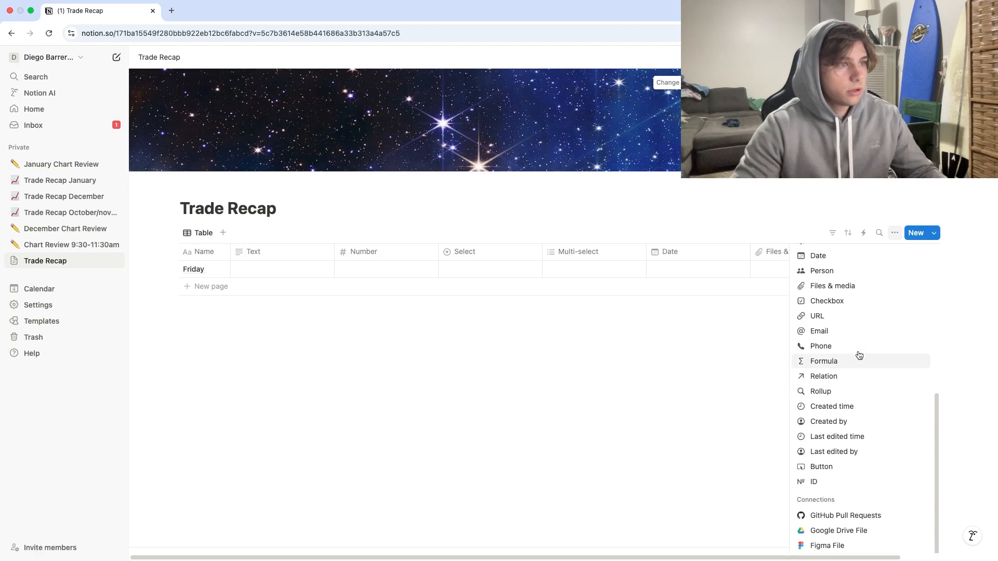
{"action": "left_click", "coordinate": [830, 292]}
{"action": "left_click", "coordinate": [764, 347]}
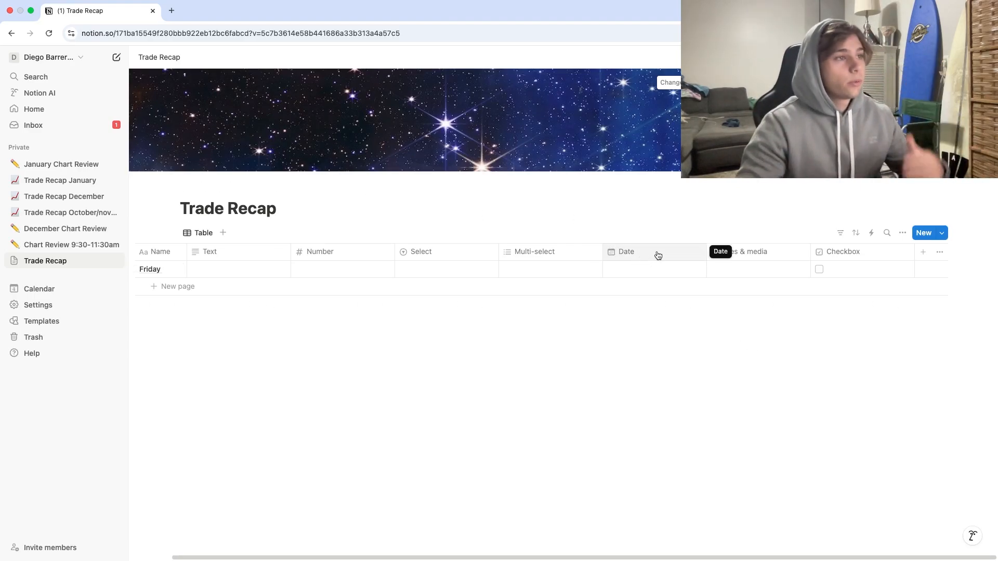
Step: Move the Date column directly after the Name column and set the Friday entry's date to January 4, 2025
{"action": "left_click_drag", "start_coordinate": [631, 257], "coordinate": [260, 268]}
{"action": "left_click", "coordinate": [229, 254]}
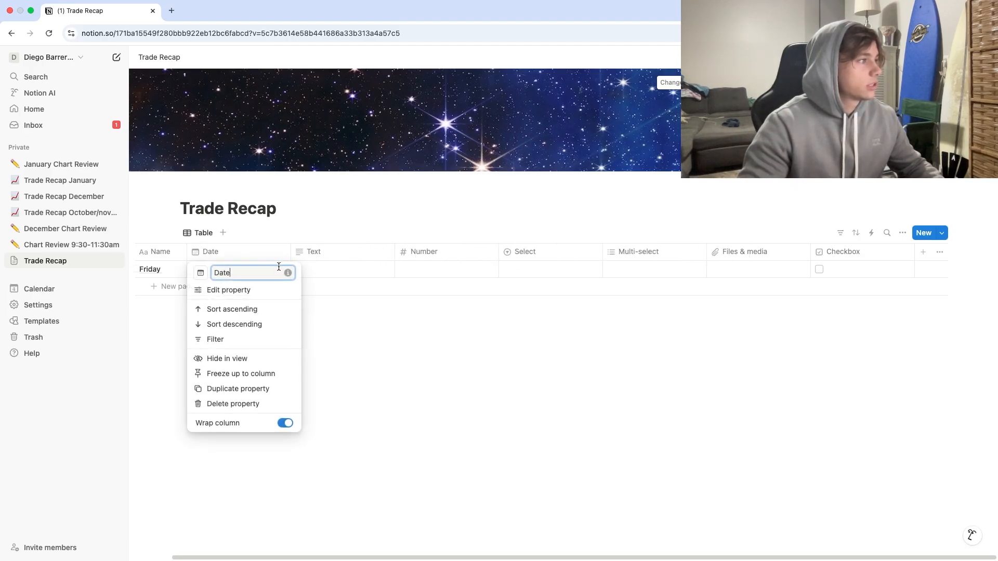
{"action": "left_click", "coordinate": [356, 313]}
{"action": "left_click", "coordinate": [252, 274]}
{"action": "left_click", "coordinate": [307, 343]}
{"action": "key", "text": "Escape"}
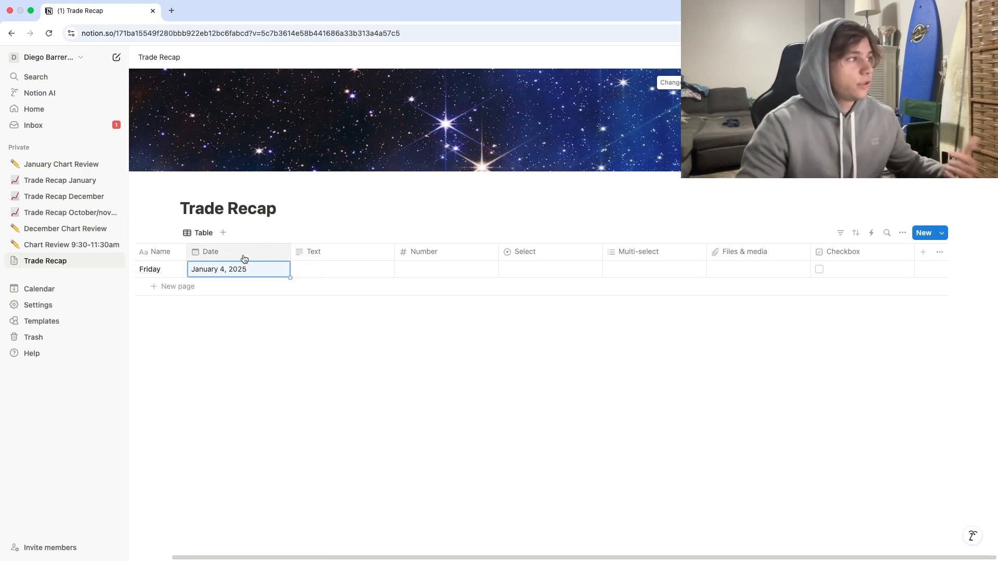
Step: Add a Calendar view to the Trade Recap database and compare it with the table view
{"action": "left_click", "coordinate": [224, 233]}
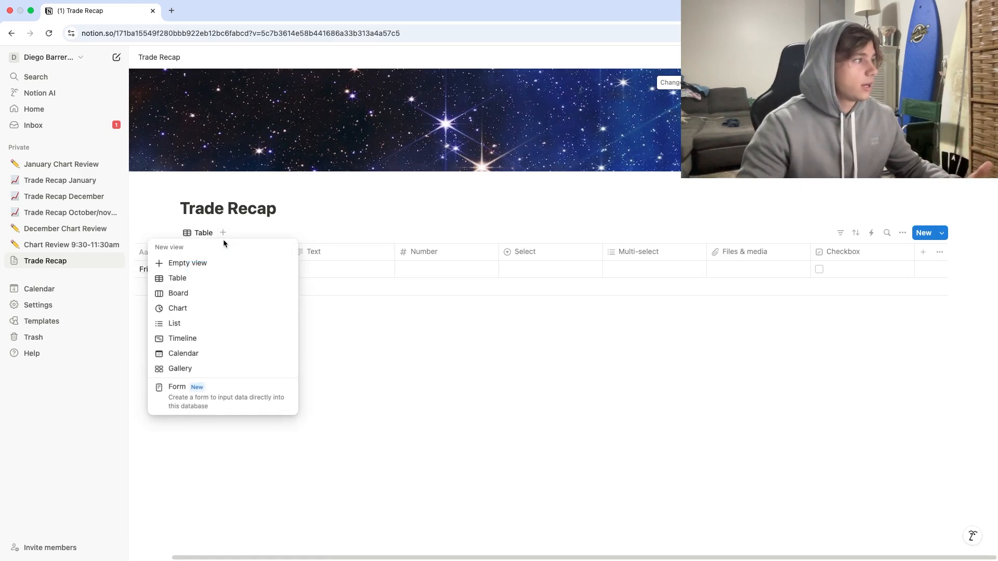
{"action": "left_click", "coordinate": [203, 352]}
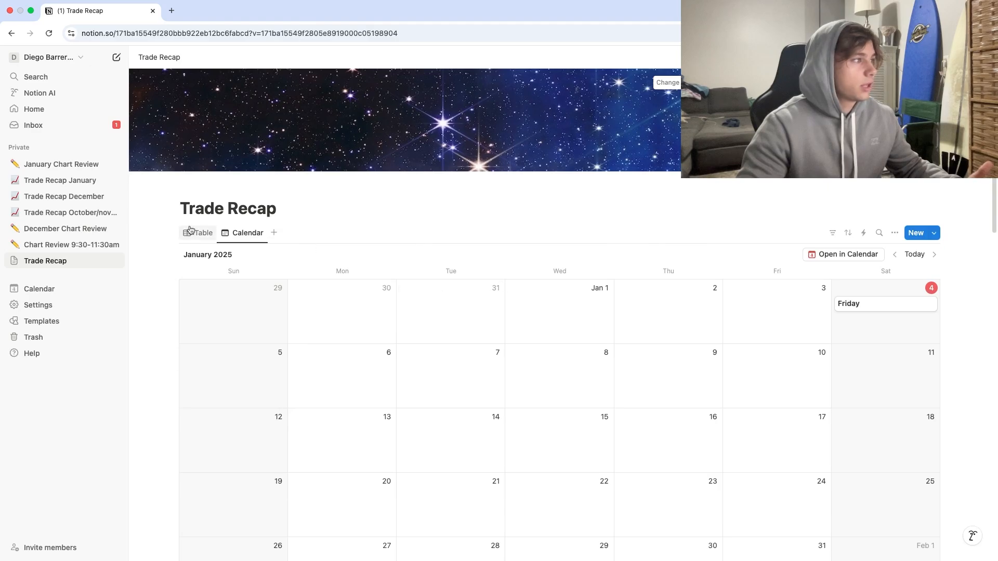
{"action": "left_click", "coordinate": [214, 237]}
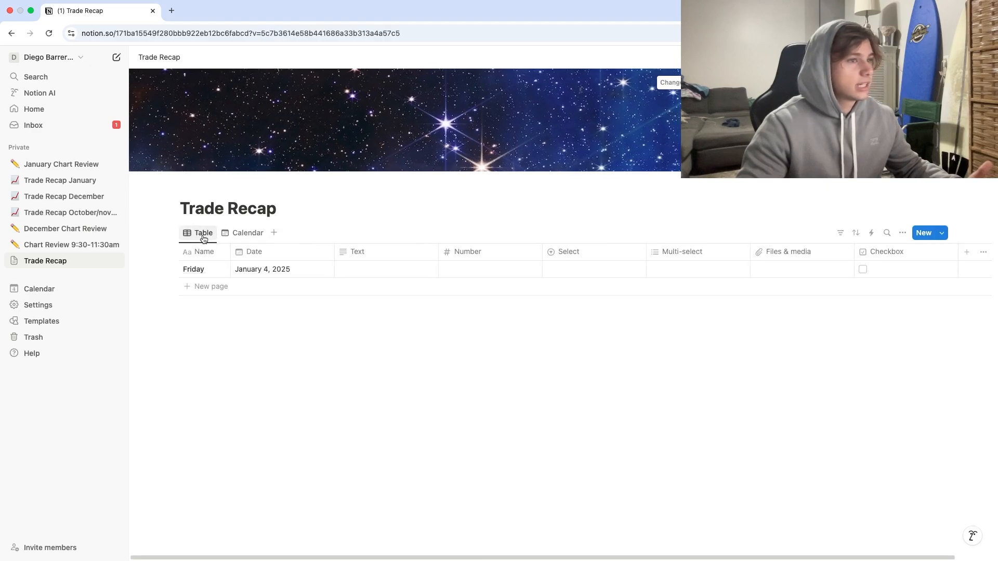
{"action": "left_click", "coordinate": [230, 234]}
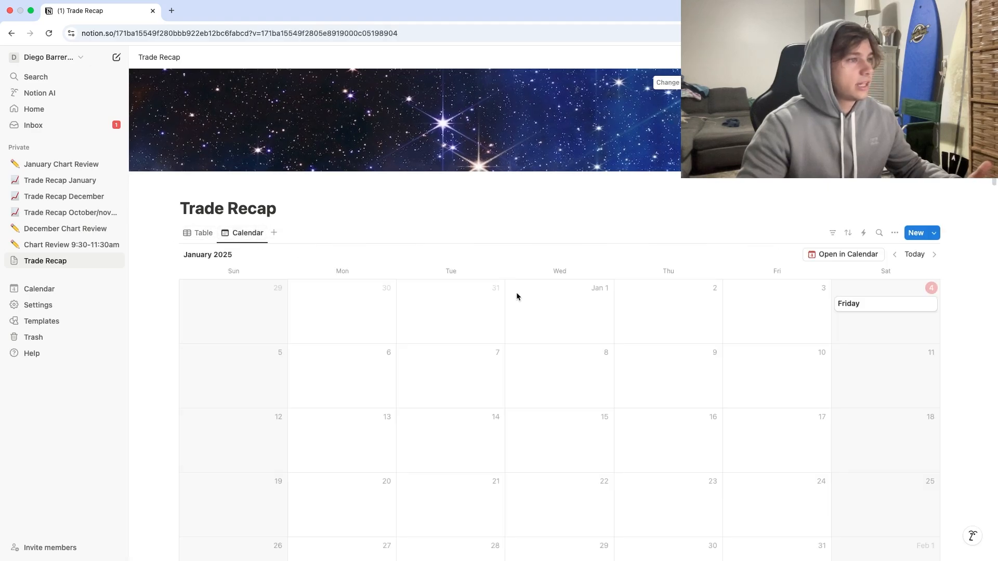
Step: Enter the sample text "fdjbkzsdfhjzdfbkz" in the Friday entry's Text field and inspect that entry through the calendar view
{"action": "left_click", "coordinate": [198, 235]}
{"action": "left_click", "coordinate": [393, 272]}
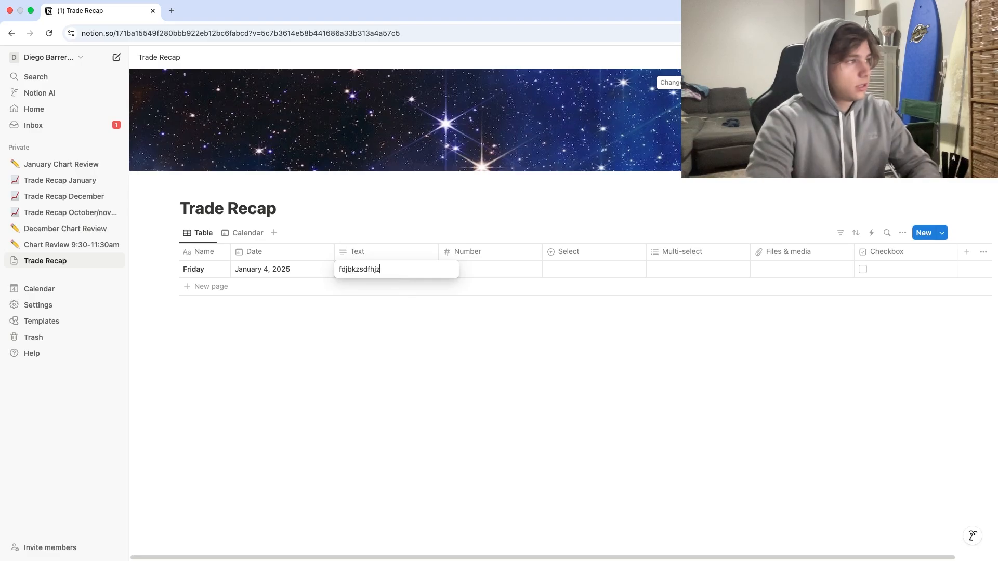
{"action": "type", "text": "fdjbkzsdfhjzdfbkz"}
{"action": "key", "text": "Escape"}
{"action": "left_click", "coordinate": [244, 234]}
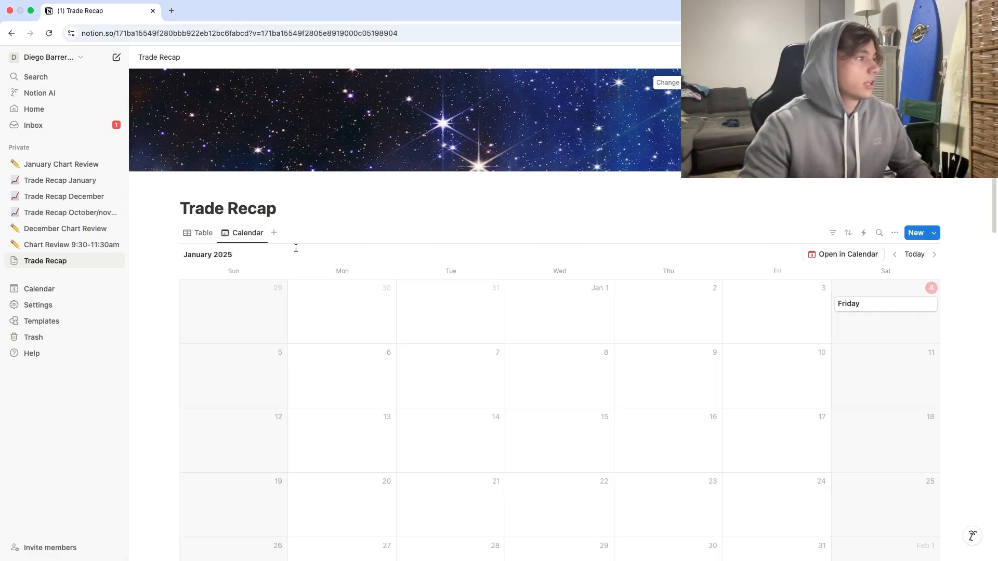
{"action": "left_click", "coordinate": [888, 306]}
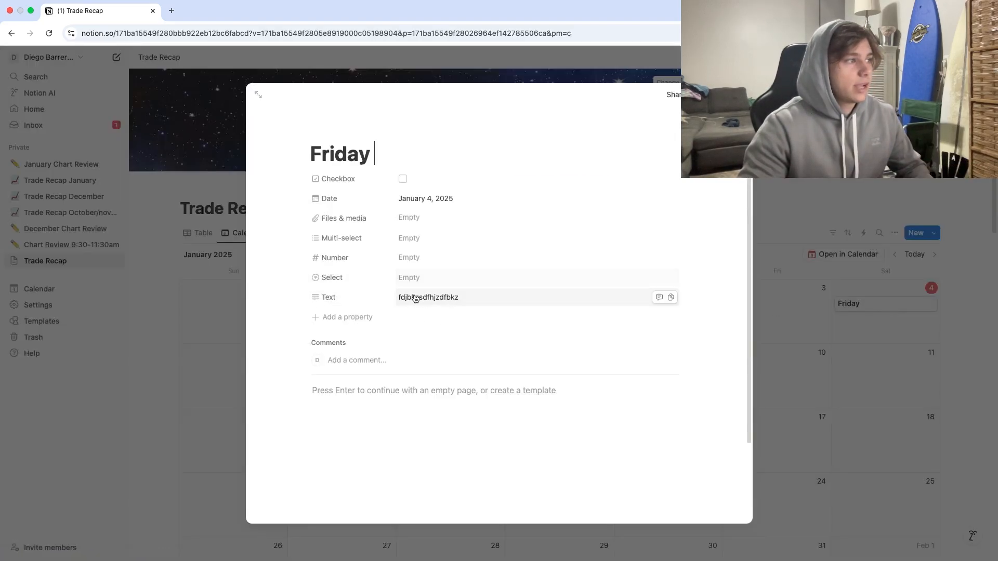
{"action": "left_click", "coordinate": [226, 233]}
Step: Delete the sample text from the Friday entry's Text field in the table view
{"action": "left_click", "coordinate": [274, 233]}
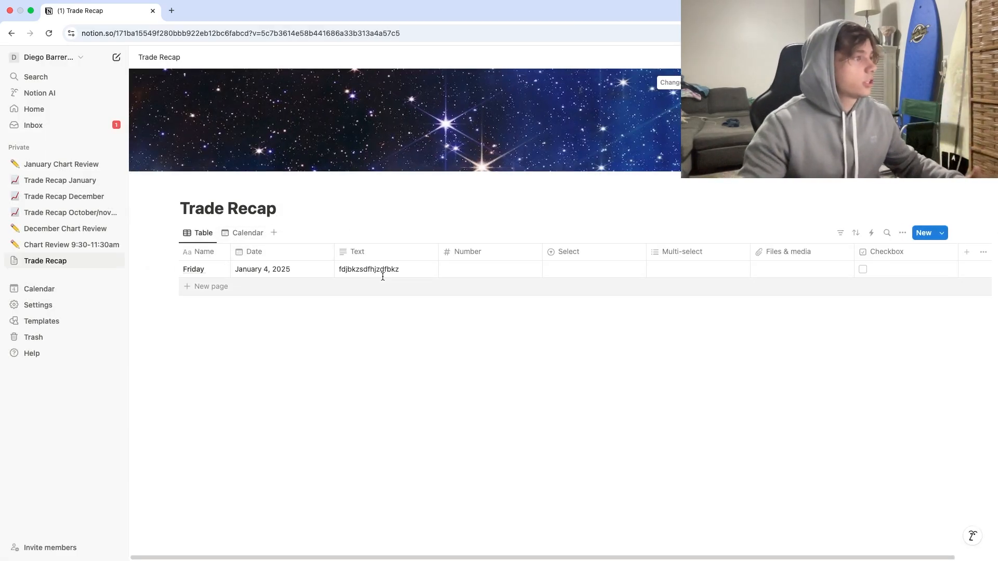
{"action": "left_click", "coordinate": [405, 271]}
{"action": "left_click_drag", "start_coordinate": [412, 266], "coordinate": [336, 274]}
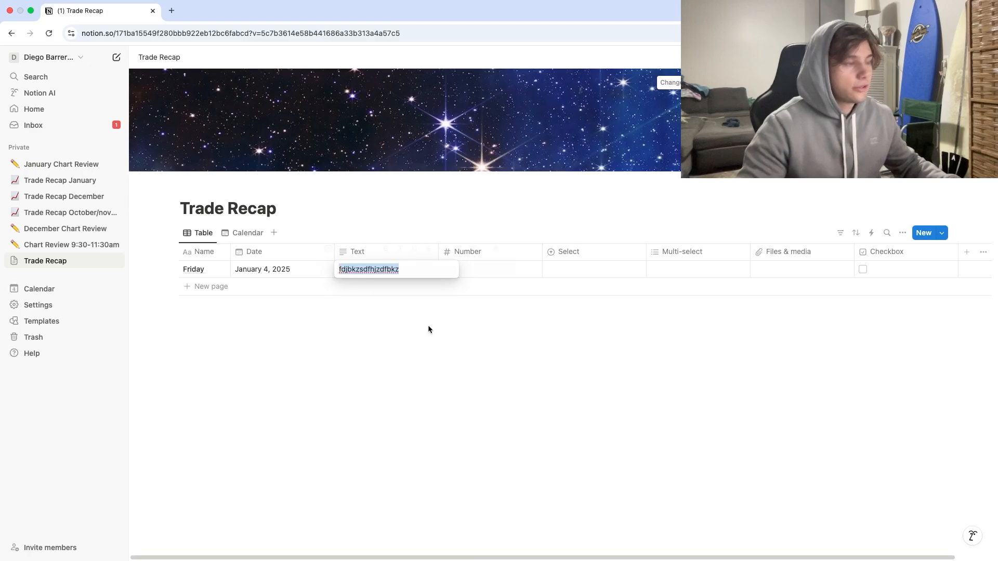
{"action": "key", "text": "BackSpace"}
{"action": "key", "text": "Escape"}
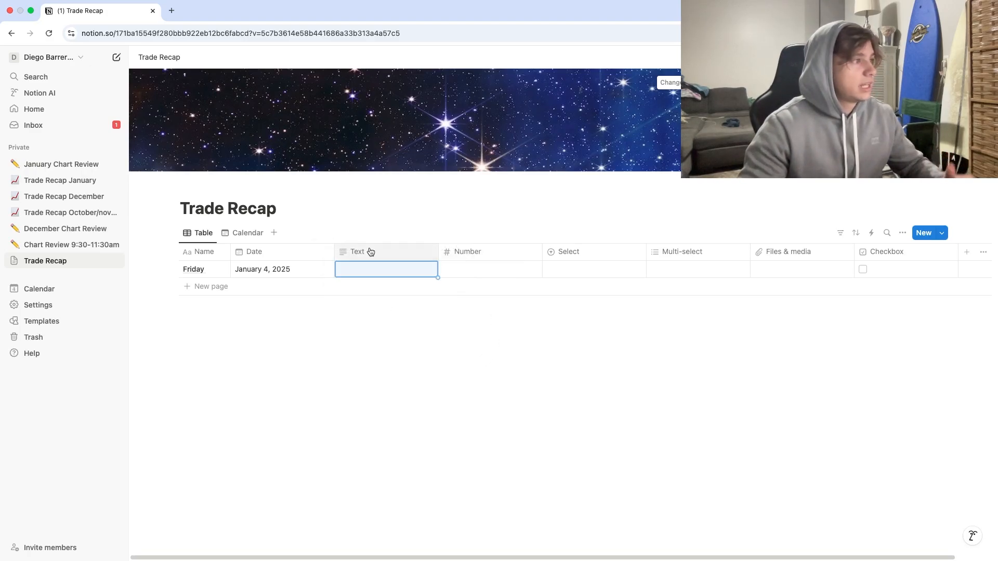
Step: Rename the Text property to Trade Explanation and try the value 1 in the Friday entry's Number field
{"action": "left_click", "coordinate": [369, 252]}
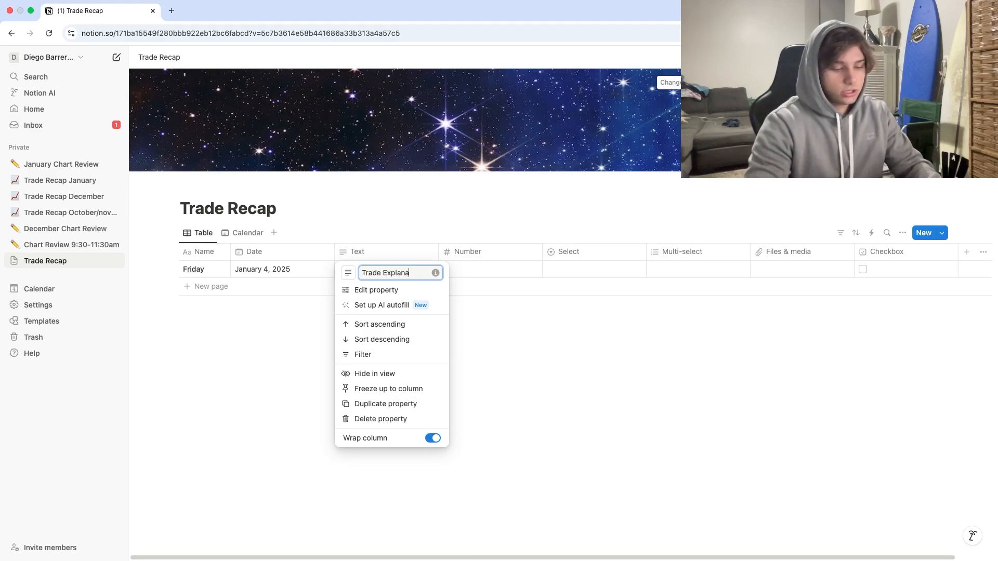
{"action": "key", "text": "Return"}
{"action": "left_click", "coordinate": [525, 269]}
{"action": "type", "text": "1"}
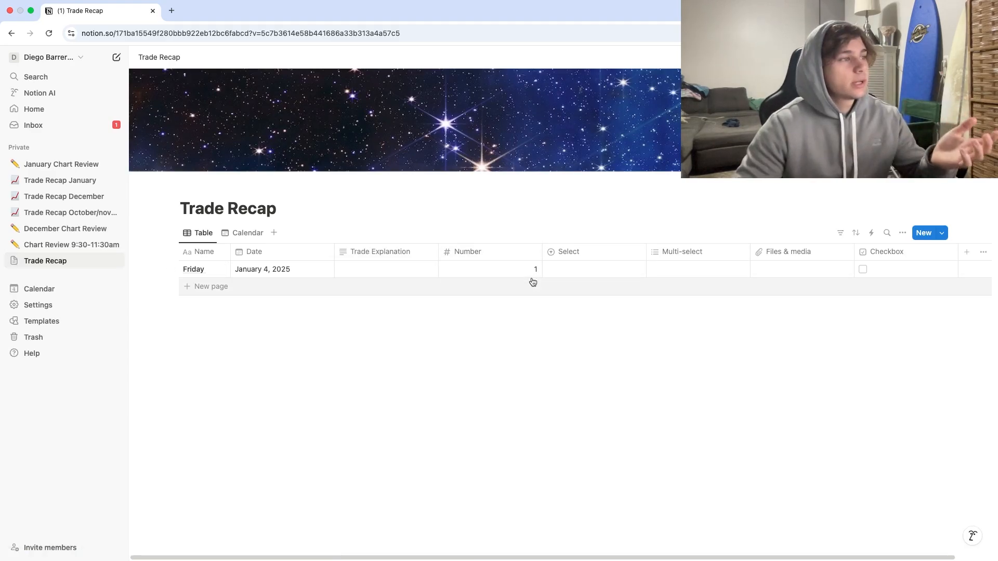
{"action": "key", "text": "Escape"}
Step: Rename the Number property to PNL
{"action": "left_click", "coordinate": [508, 251]}
{"action": "key", "text": "BackSpace"}
{"action": "key", "text": "BackSpace"}
{"action": "key", "text": "BackSpace"}
{"action": "key", "text": "BackSpace"}
{"action": "key", "text": "BackSpace"}
{"action": "key", "text": "BackSpace"}
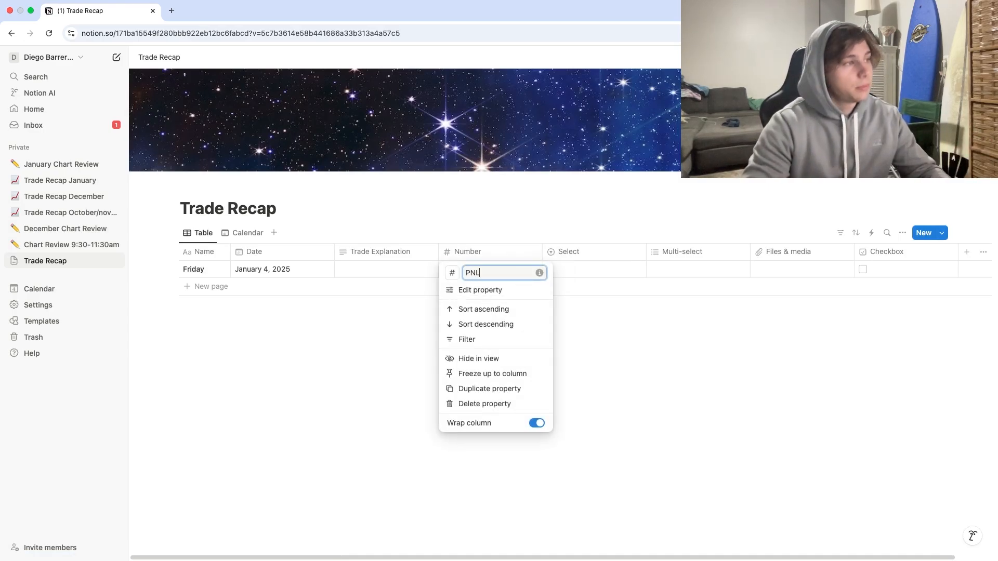
{"action": "left_click", "coordinate": [597, 311]}
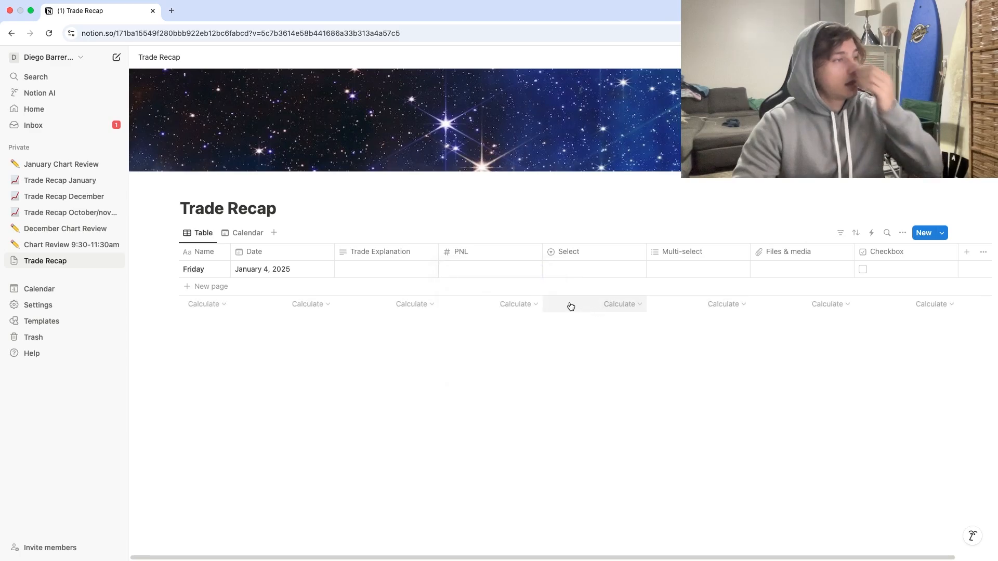
Step: Examine the calculation options of the PNL column, including Sum
{"action": "left_click", "coordinate": [538, 310]}
{"action": "mouse_move", "coordinate": [494, 367]}
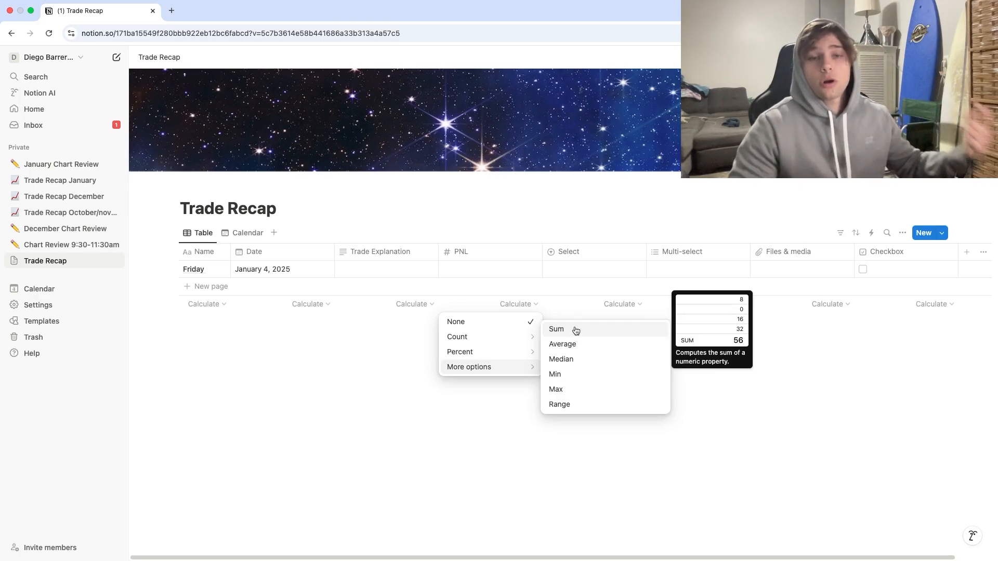
{"action": "left_click", "coordinate": [483, 253]}
Step: Rename the PNL property to RR and set its column calculation to Average
{"action": "left_click", "coordinate": [483, 253]}
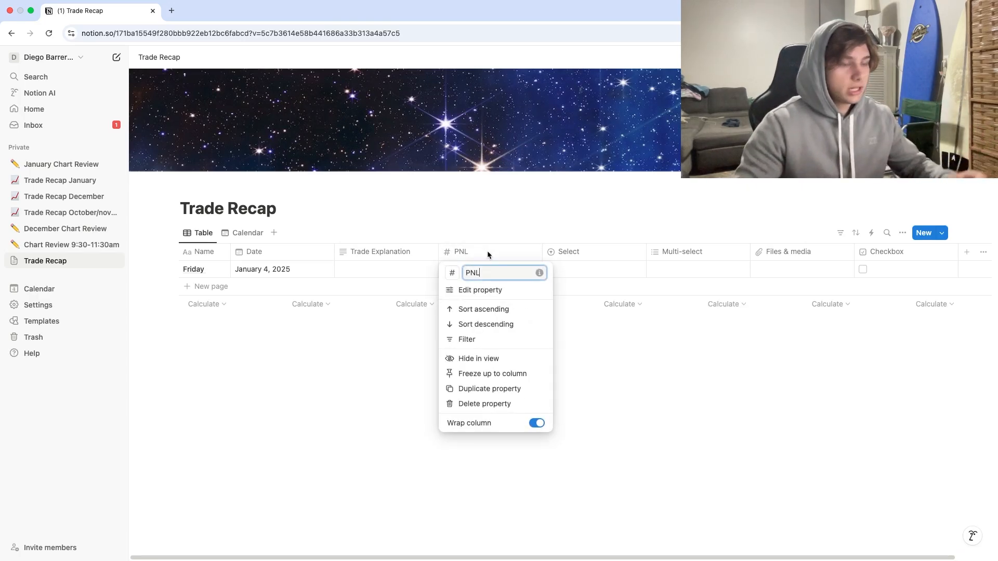
{"action": "key", "text": "BackSpace"}
{"action": "key", "text": "BackSpace"}
{"action": "key", "text": "BackSpace"}
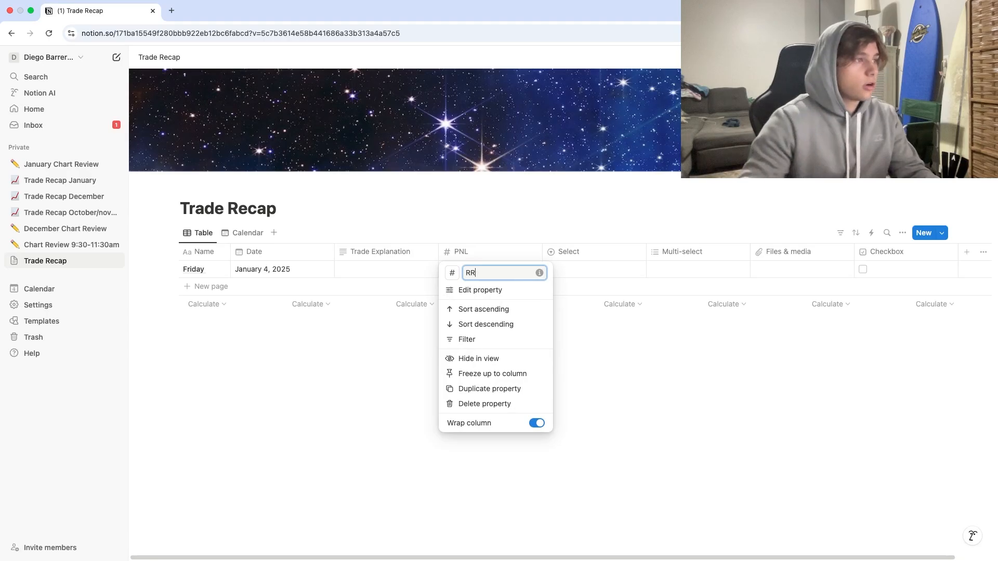
{"action": "left_click", "coordinate": [566, 326]}
{"action": "left_click", "coordinate": [530, 304]}
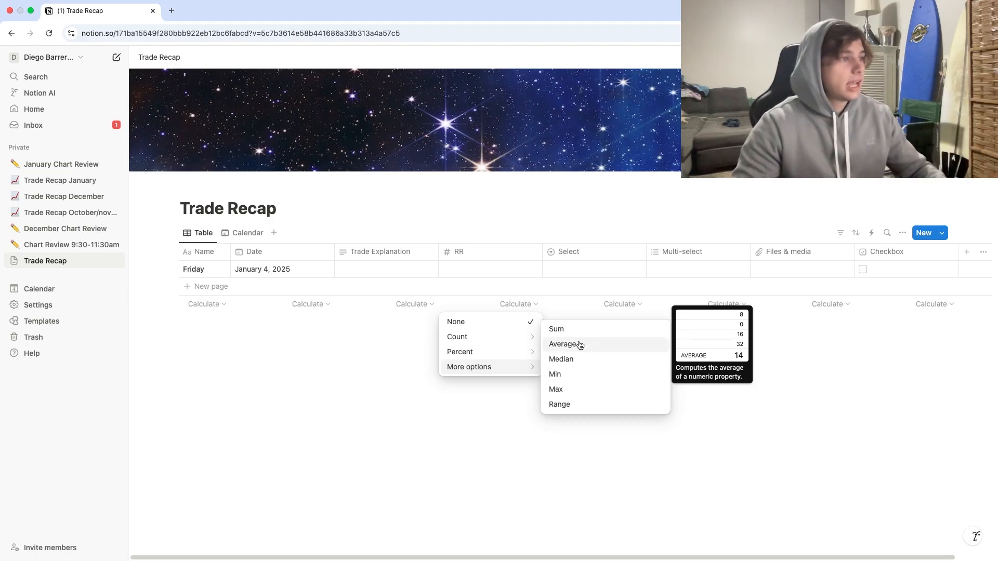
{"action": "left_click", "coordinate": [580, 345]}
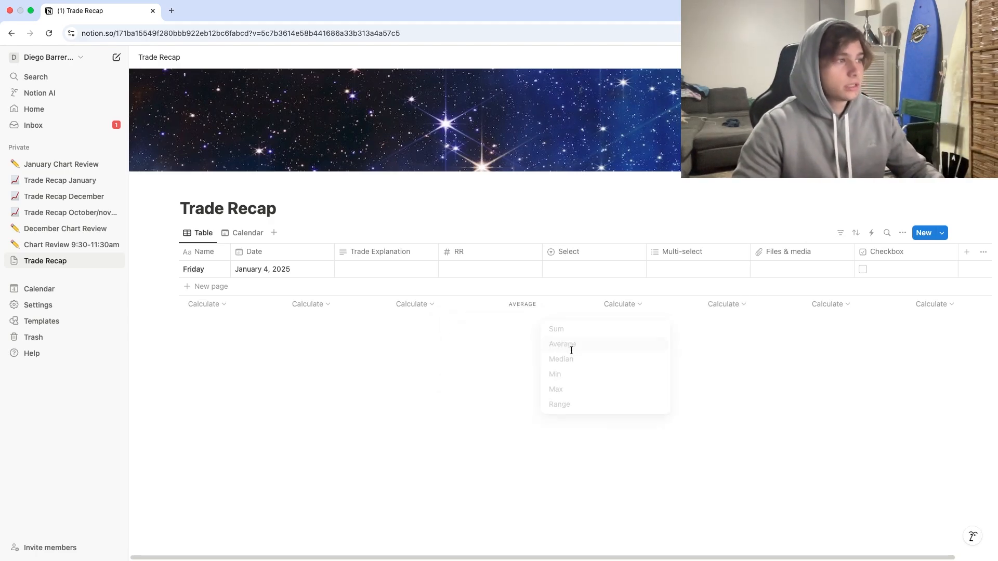
Step: Enter an RR of 1.5 for the Friday entry and add a second entry with an RR of 1.1
{"action": "left_click", "coordinate": [476, 270]}
{"action": "type", "text": "1.5"}
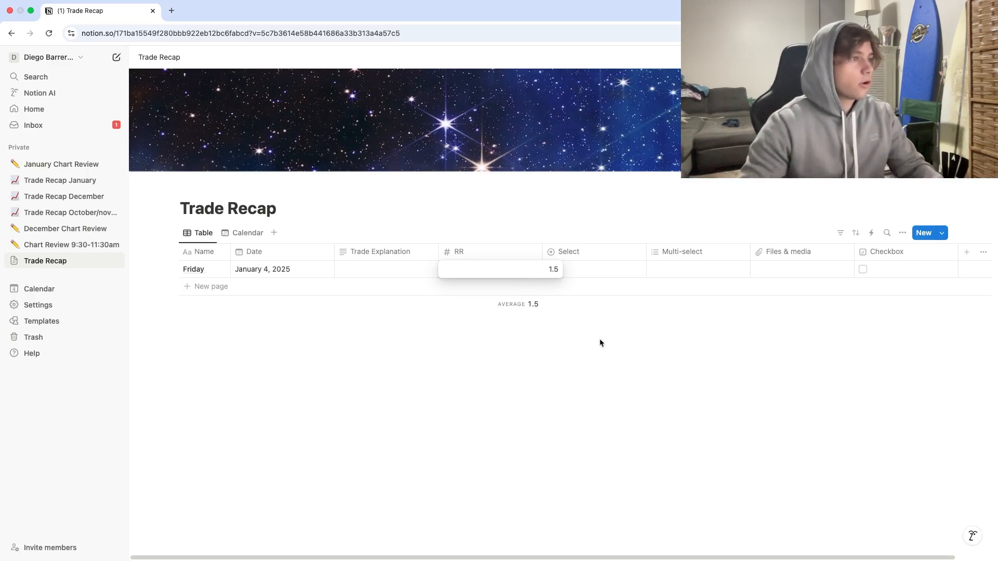
{"action": "key", "text": "Return"}
{"action": "left_click", "coordinate": [152, 269]}
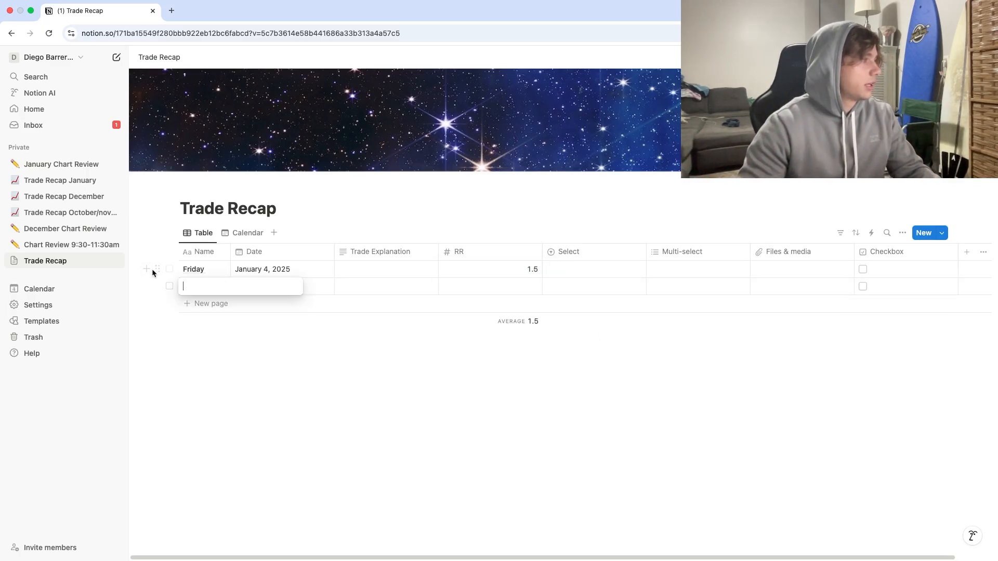
{"action": "key", "text": "Escape"}
{"action": "left_click", "coordinate": [494, 289]}
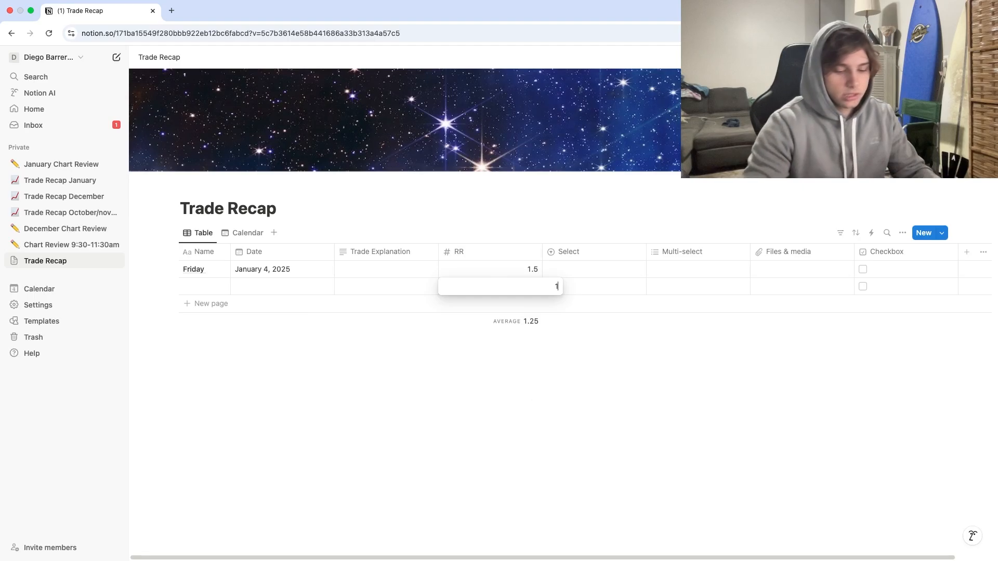
{"action": "key", "text": "Return"}
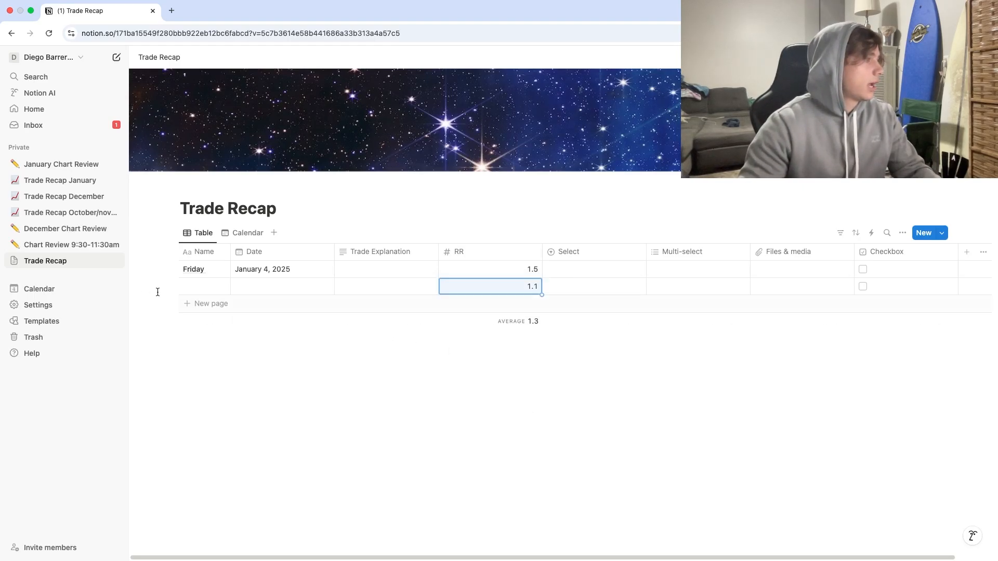
Step: Add a third entry with an RR of 3.4 and a fourth entry with an RR of 2
{"action": "left_click", "coordinate": [148, 287]}
{"action": "key", "text": "Escape"}
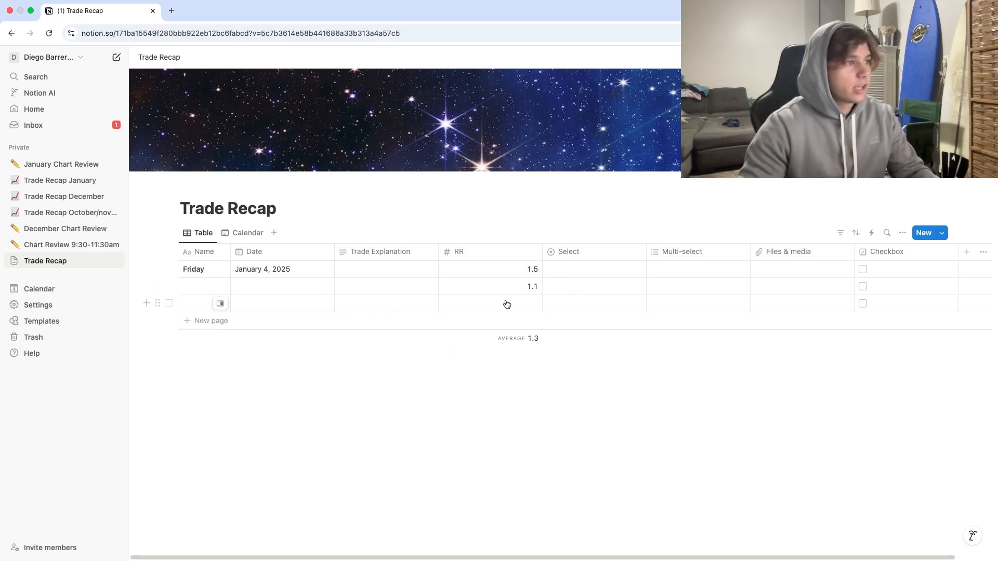
{"action": "left_click", "coordinate": [508, 304]}
{"action": "type", "text": "3."}
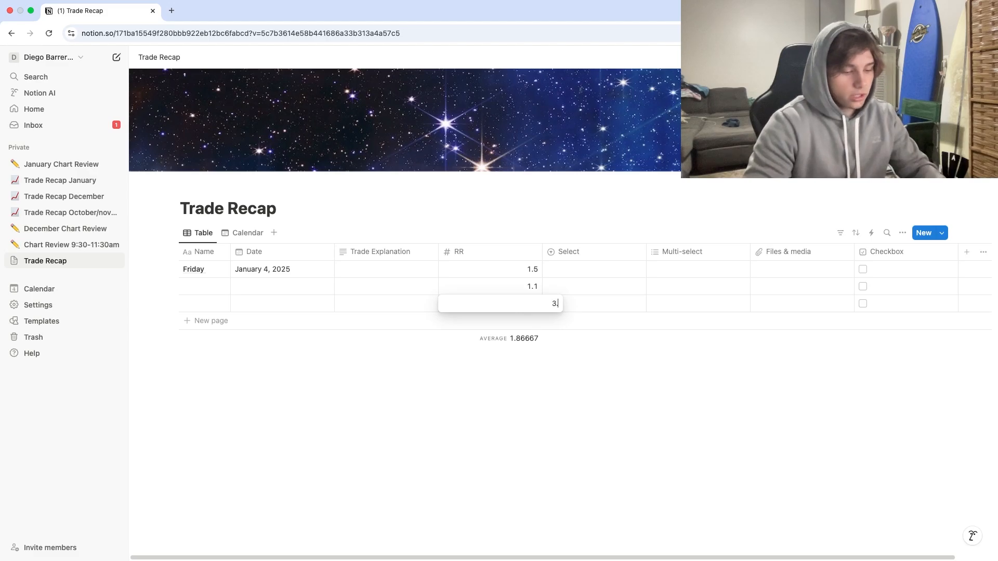
{"action": "type", "text": "4"}
{"action": "key", "text": "Return"}
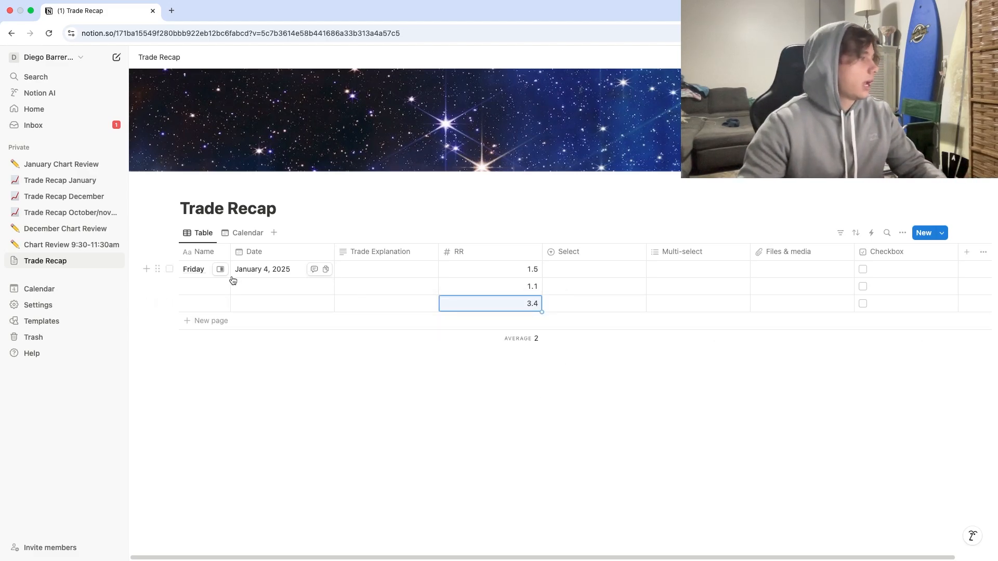
{"action": "left_click", "coordinate": [146, 304]}
{"action": "left_click", "coordinate": [485, 323]}
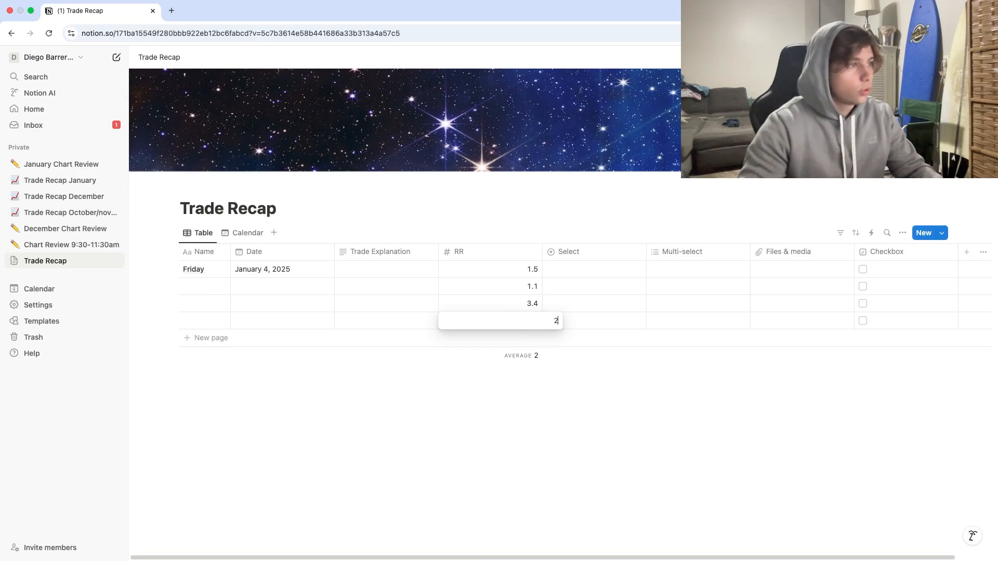
{"action": "key", "text": "Return"}
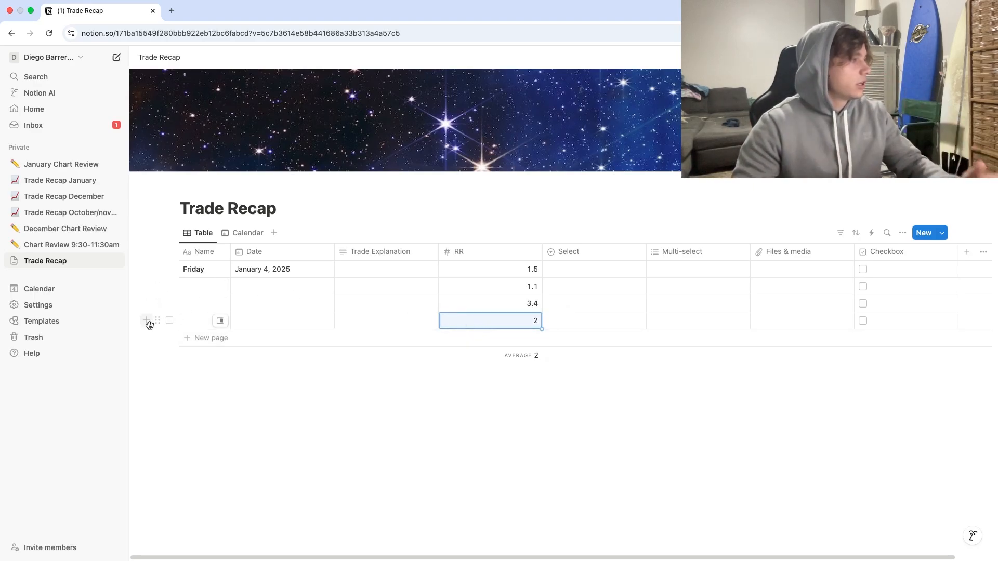
Step: Add a fifth entry below the others and fill in its RR field
{"action": "left_click", "coordinate": [157, 323]}
{"action": "left_click", "coordinate": [170, 325]}
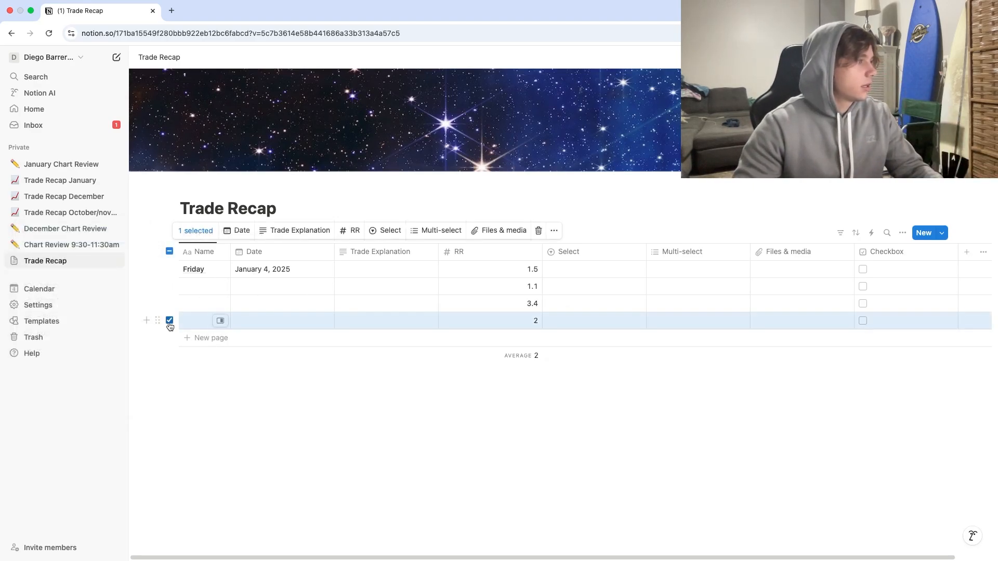
{"action": "left_click", "coordinate": [170, 324]}
{"action": "left_click", "coordinate": [148, 321]}
{"action": "left_click", "coordinate": [487, 341]}
{"action": "left_click", "coordinate": [490, 341]}
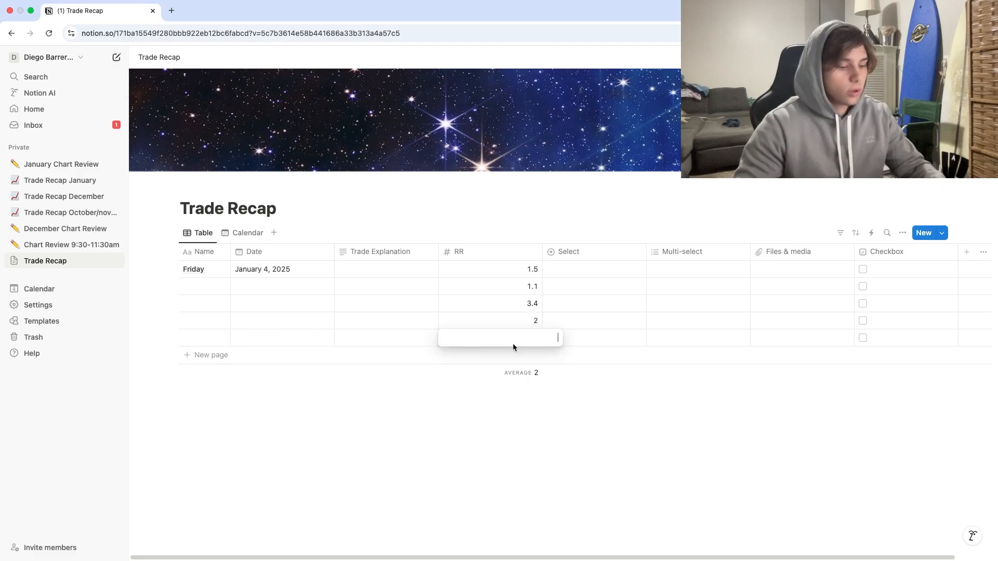
{"action": "key", "text": "Return"}
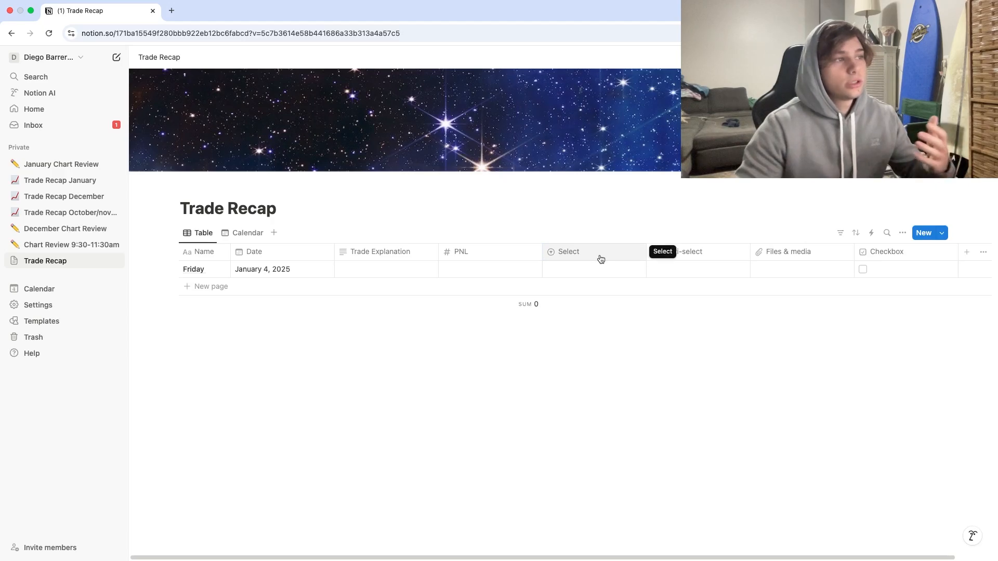
Step: Add the options Yes and No to the Select property
{"action": "left_click", "coordinate": [601, 259]}
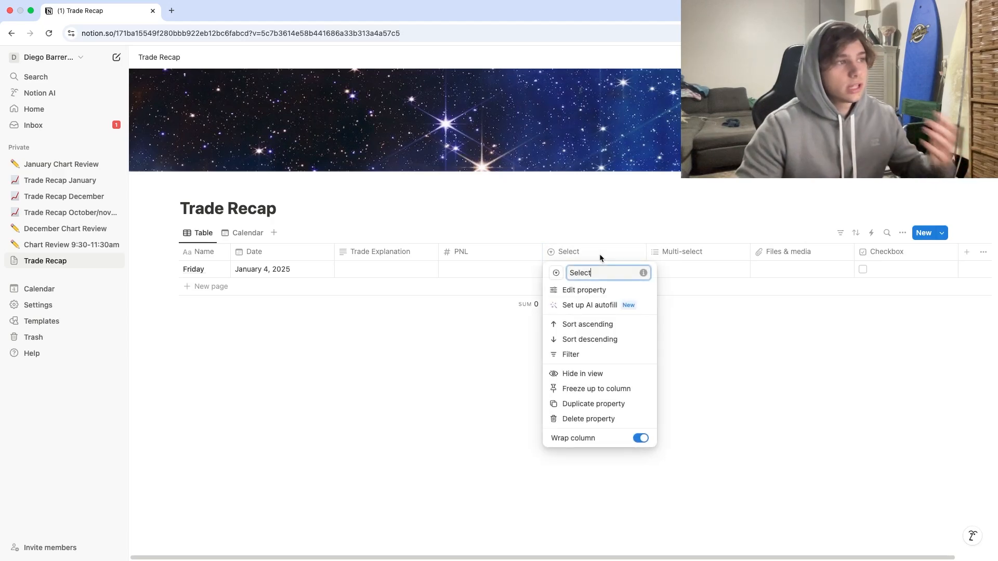
{"action": "left_click", "coordinate": [596, 291]}
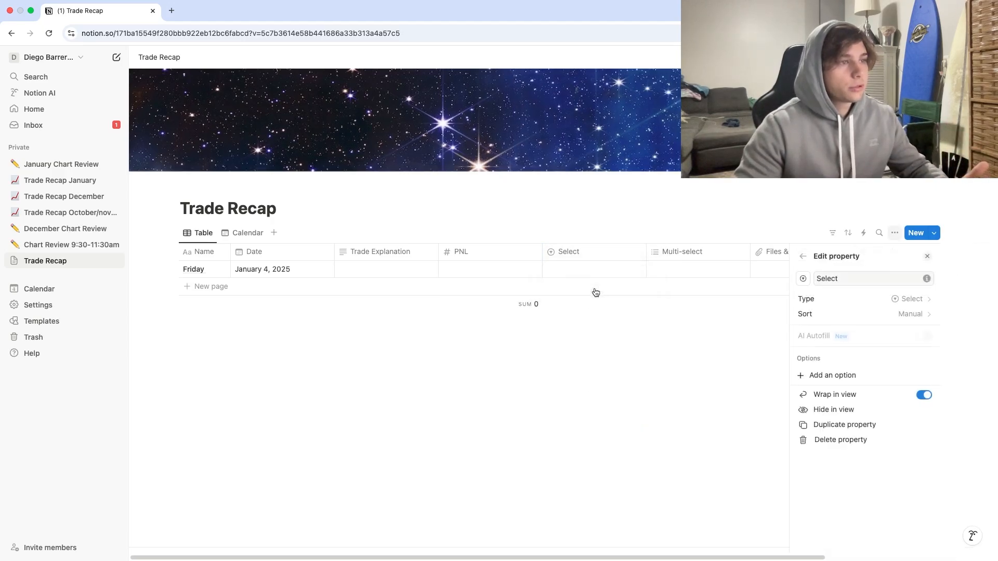
{"action": "left_click", "coordinate": [839, 378]}
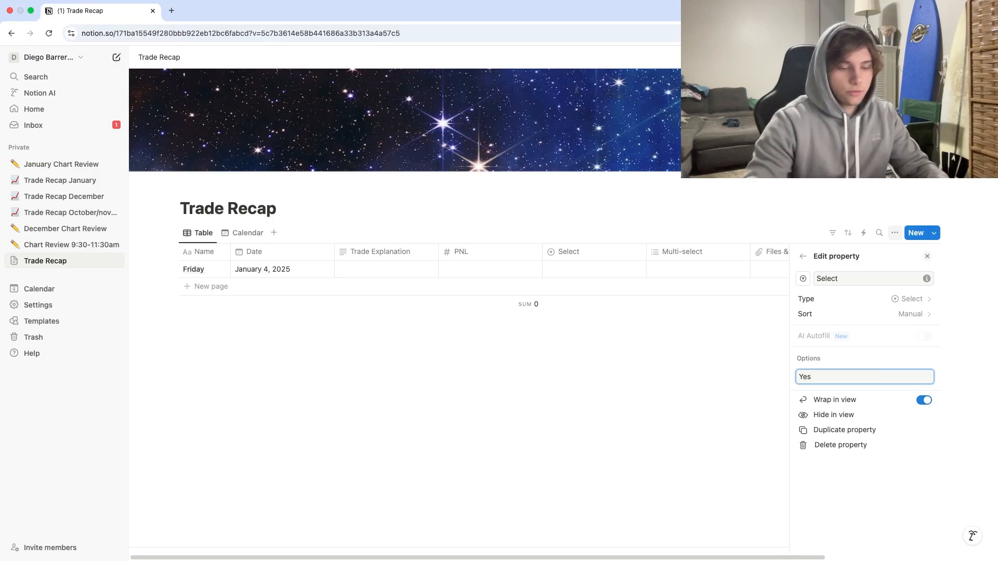
{"action": "key", "text": "Return"}
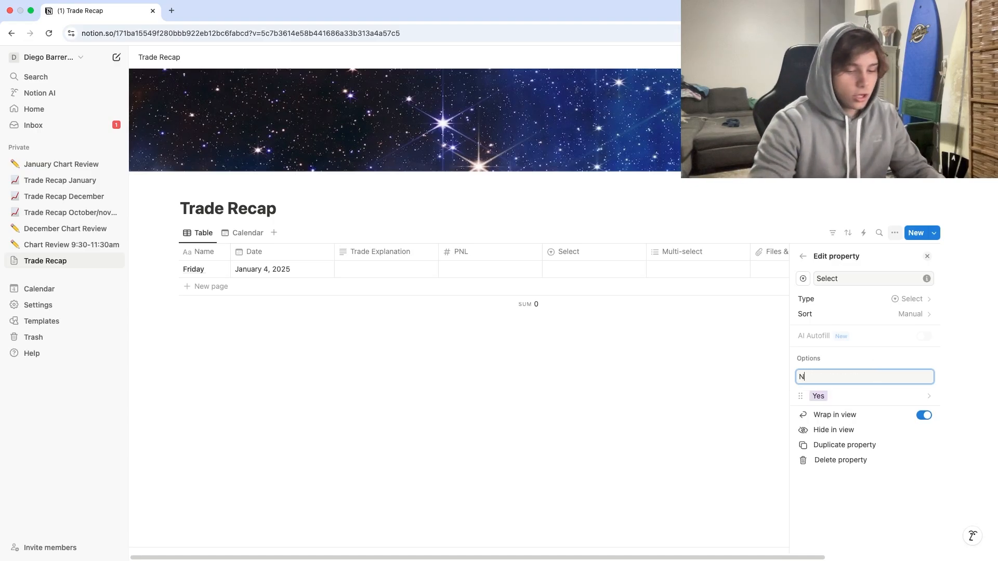
{"action": "key", "text": "Return"}
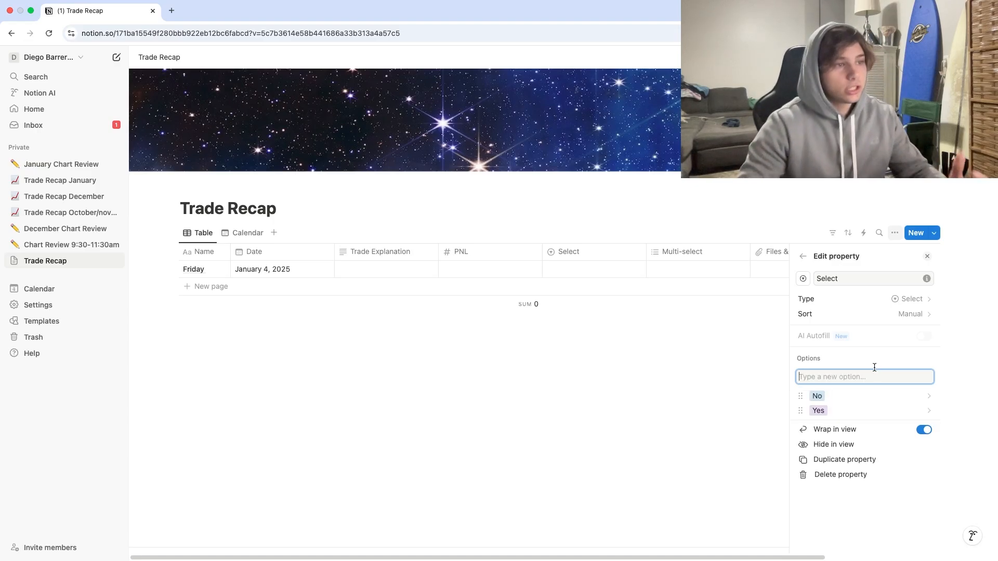
Step: Complete the Select property's options with No in red, Yes in green and an added Maybe in orange
{"action": "left_click", "coordinate": [908, 396]}
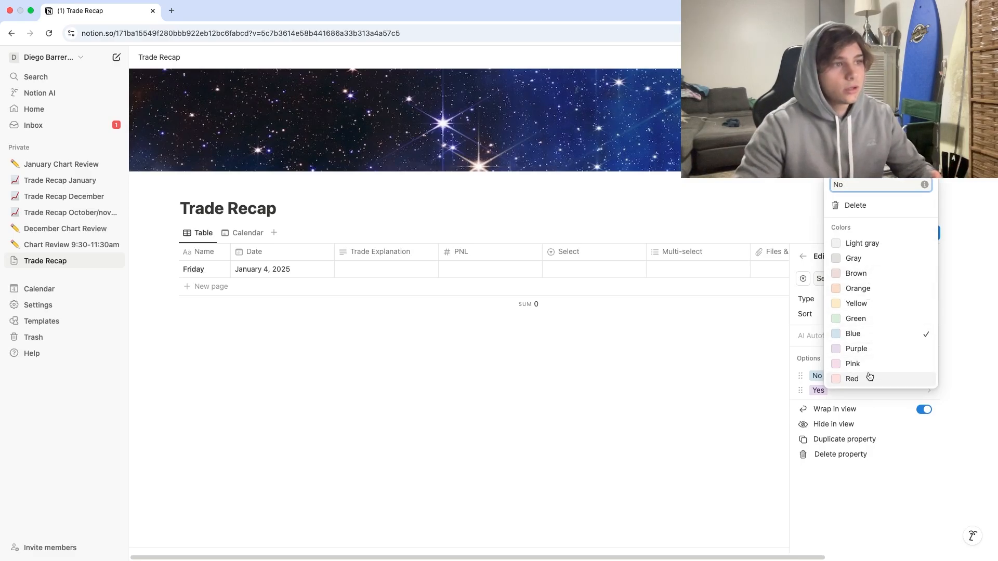
{"action": "left_click", "coordinate": [804, 369]}
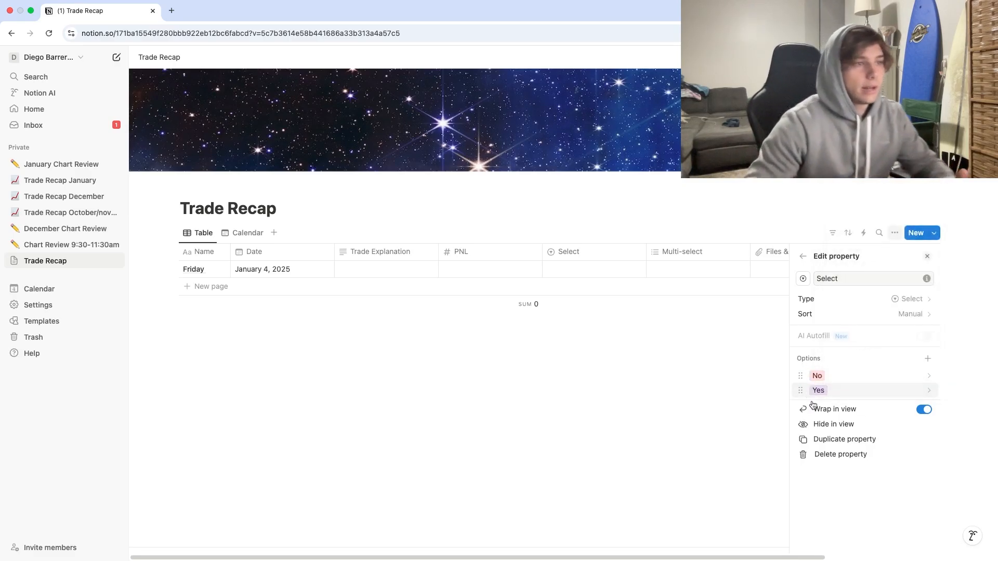
{"action": "left_click", "coordinate": [847, 391]}
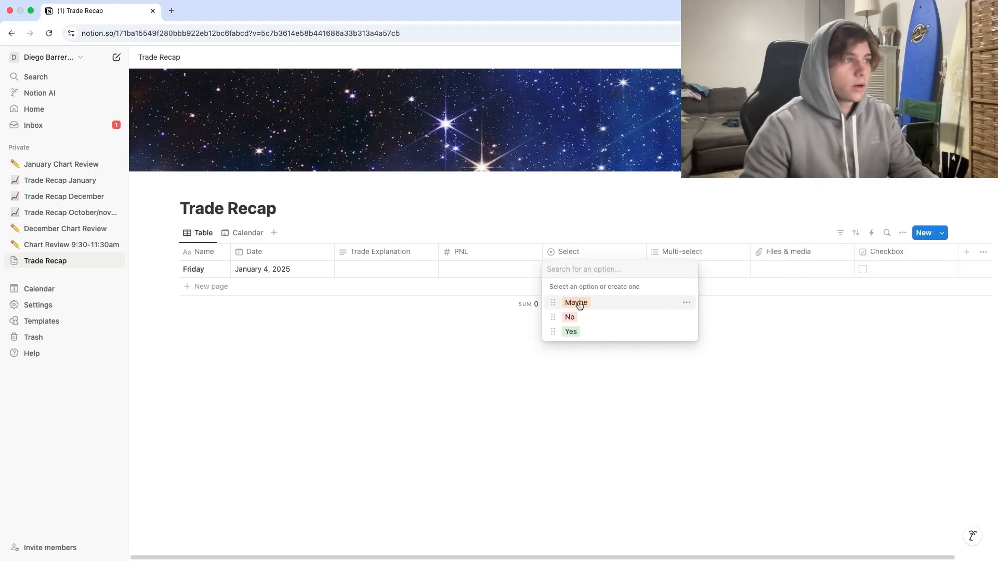
Step: Try the Maybe option and the No option in the Friday entry's Select field
{"action": "left_click", "coordinate": [580, 305]}
{"action": "left_click", "coordinate": [579, 275]}
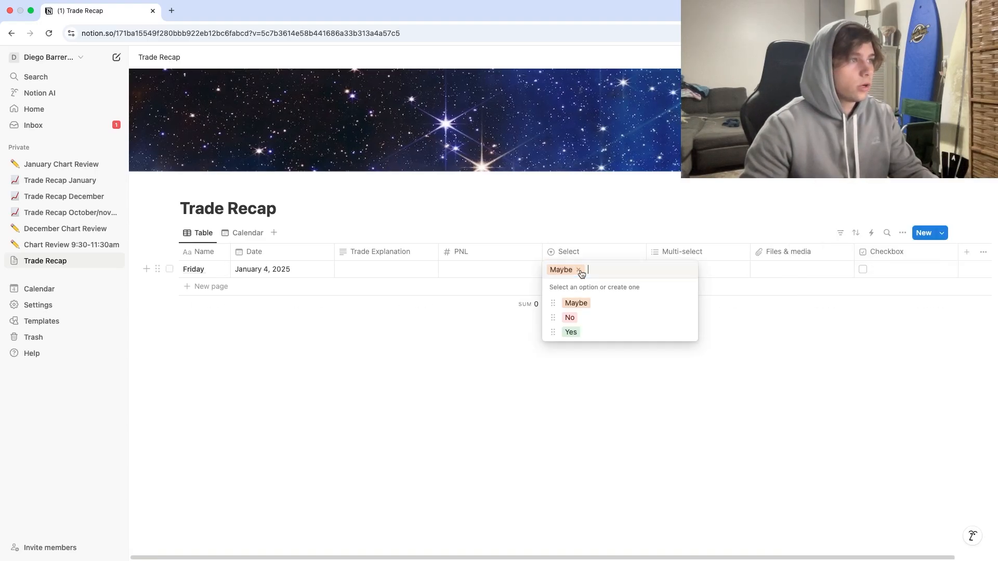
{"action": "left_click", "coordinate": [576, 321]}
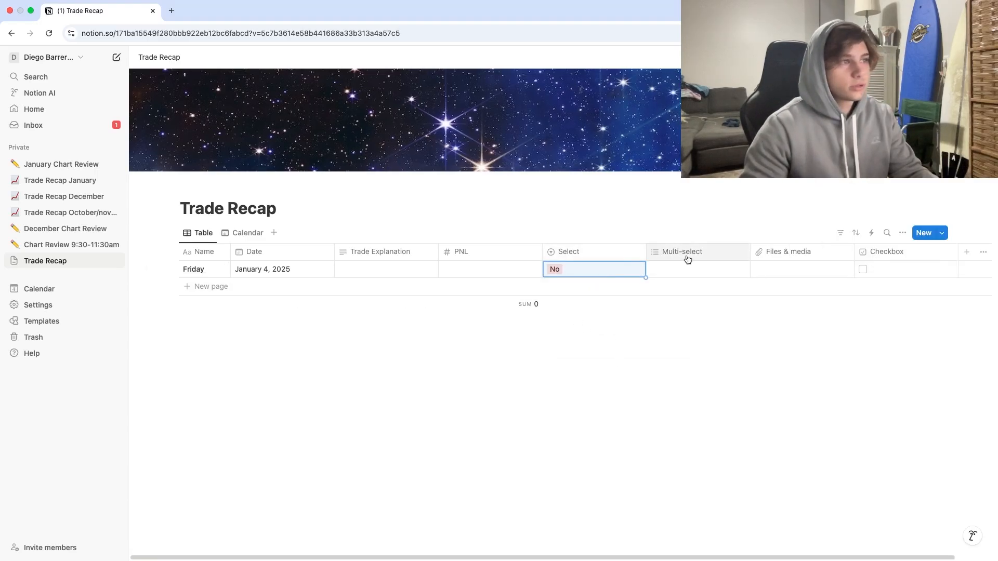
Step: Rename the Select property to News and set it to Yes for the Friday entry
{"action": "left_click", "coordinate": [588, 274]}
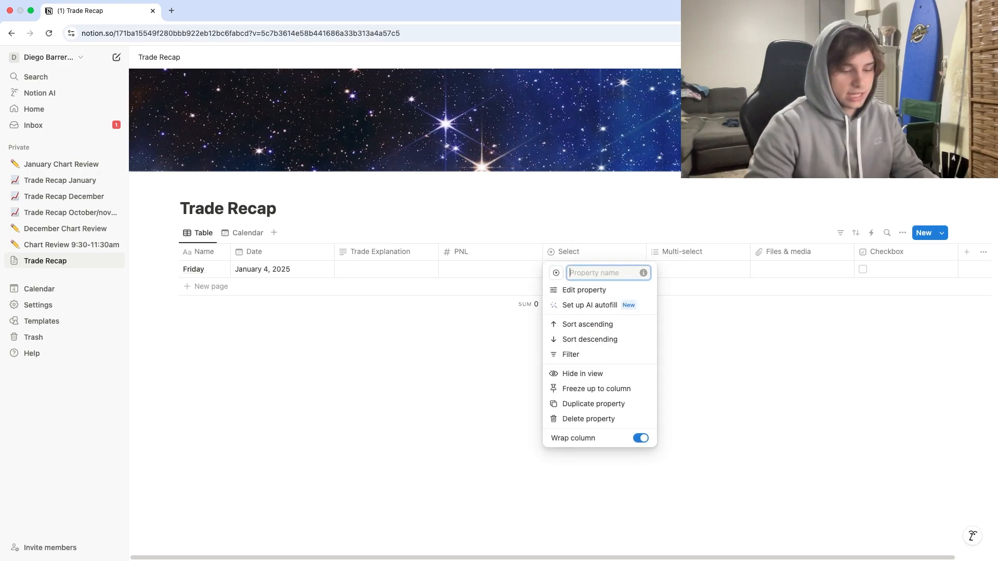
{"action": "left_click", "coordinate": [678, 337]}
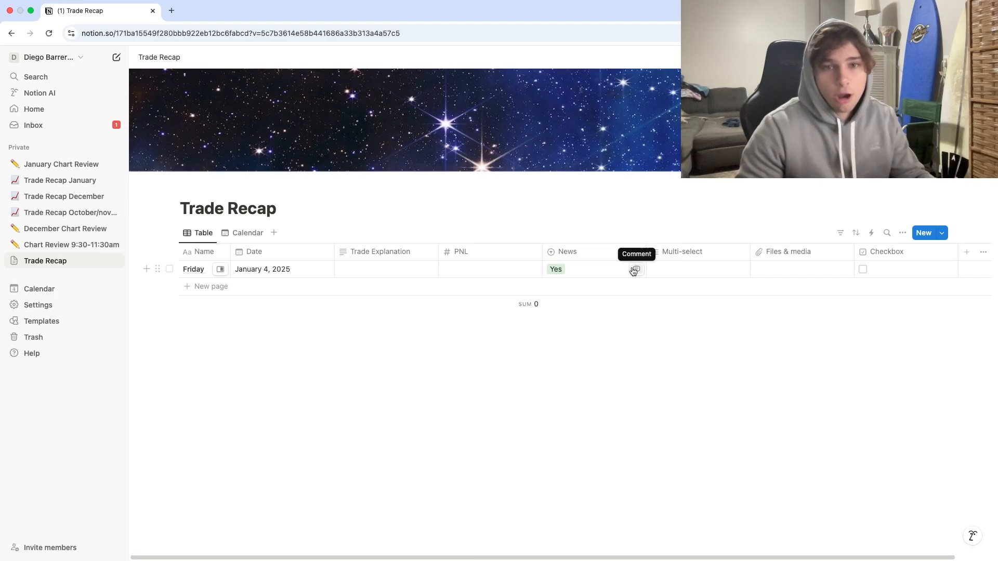
Step: Add the comment FOMC to the Friday entry's News field
{"action": "left_click", "coordinate": [635, 269]}
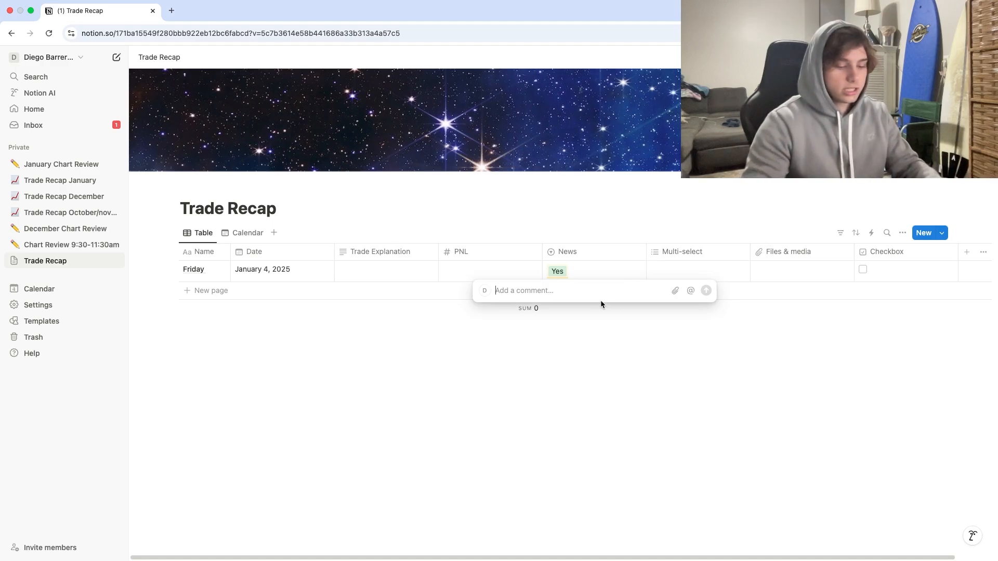
{"action": "type", "text": "FOMC"}
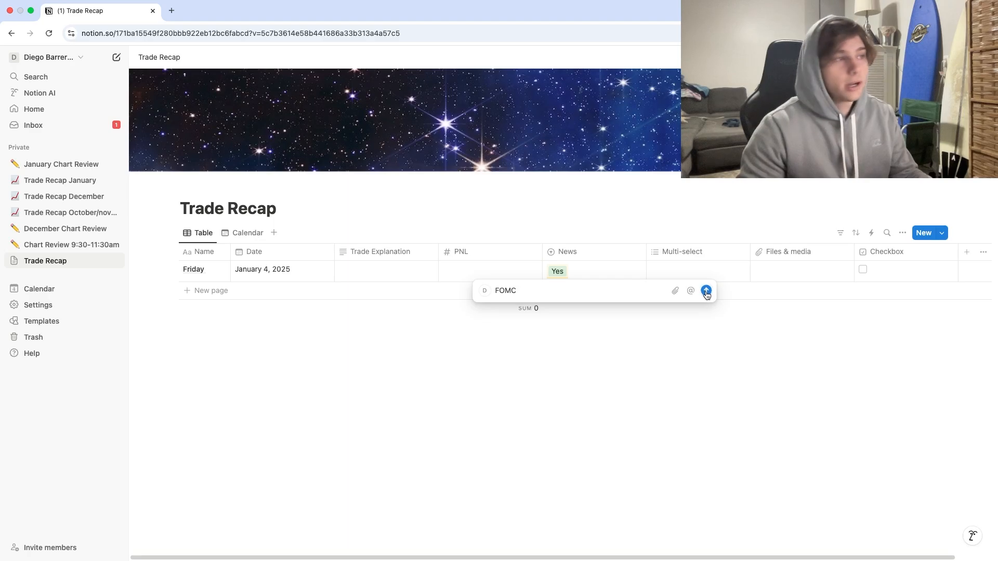
{"action": "left_click", "coordinate": [706, 291]}
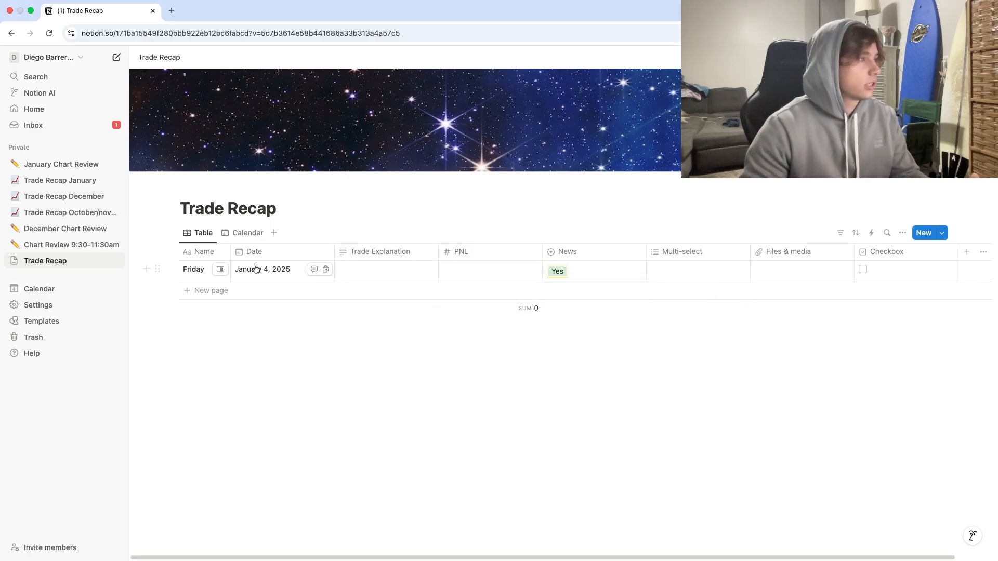
Step: Open the Friday entry, view the comment on its News field and reselect Yes as the News value
{"action": "left_click", "coordinate": [221, 273]}
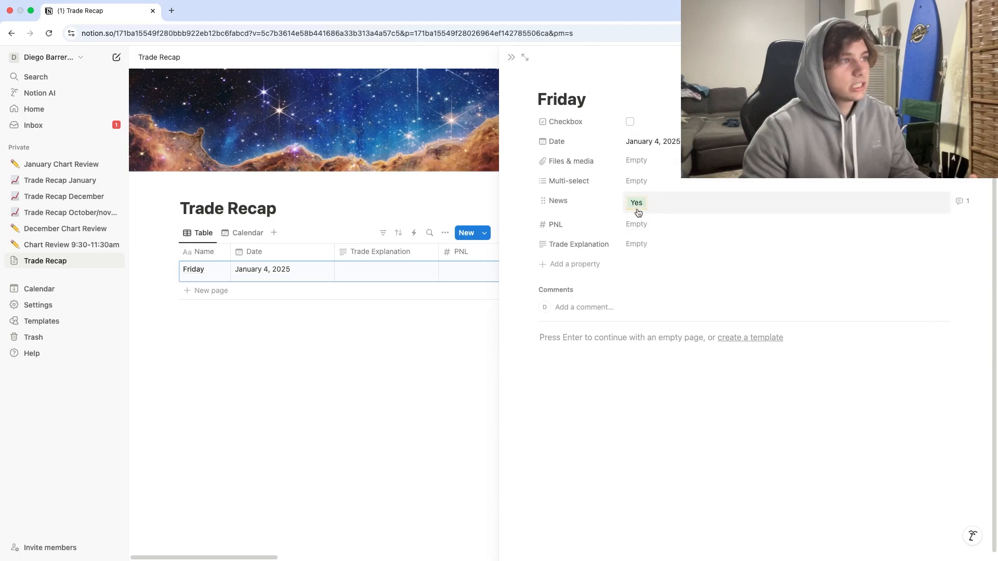
{"action": "left_click", "coordinate": [961, 206]}
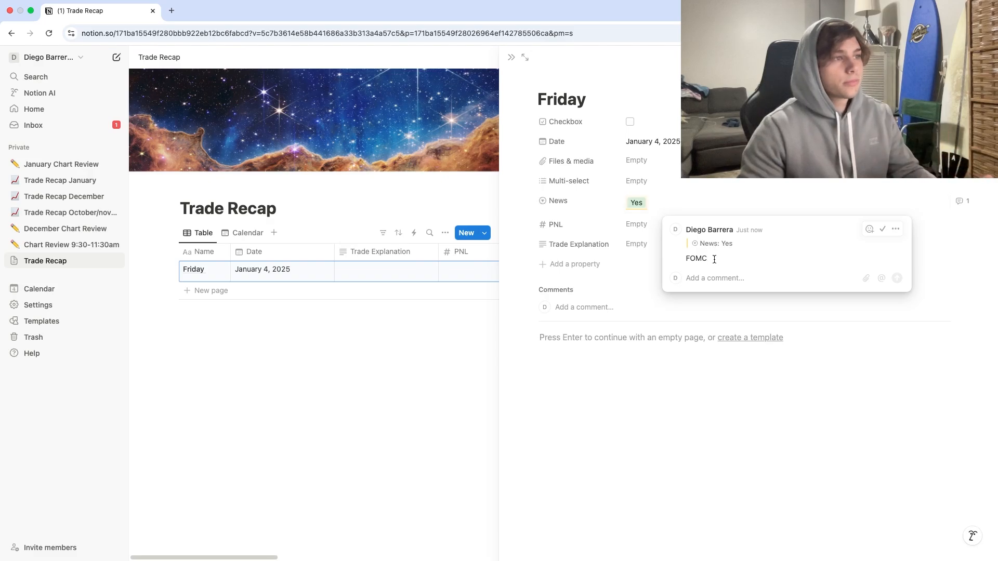
{"action": "left_click", "coordinate": [661, 203]}
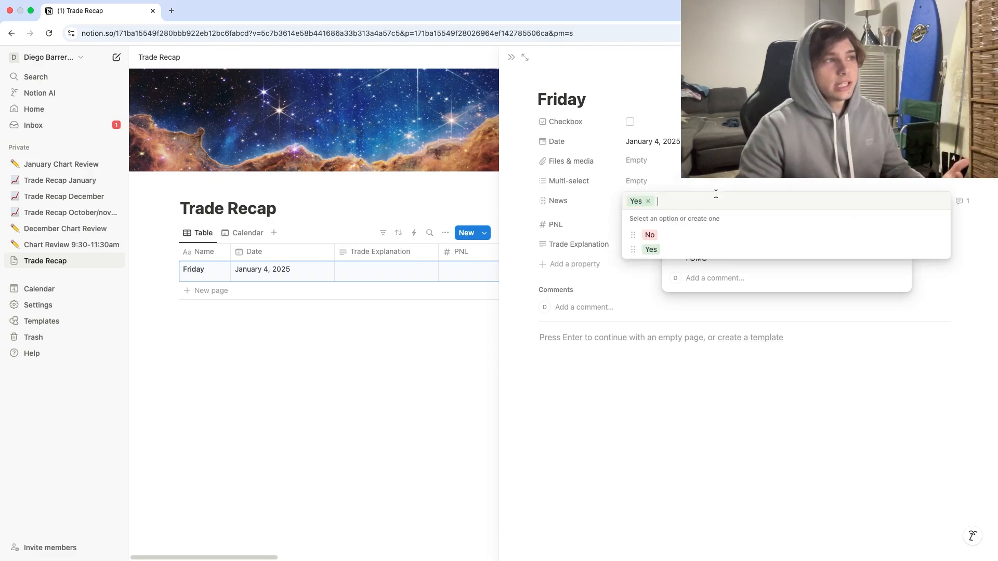
{"action": "left_click", "coordinate": [648, 202]}
{"action": "left_click", "coordinate": [648, 252]}
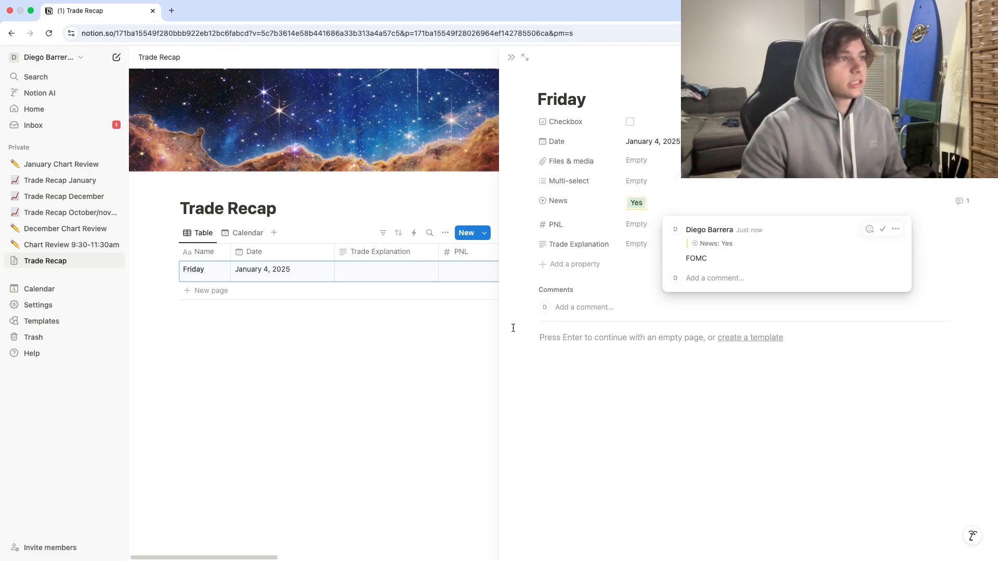
Step: Delete the FOMC comment from the News field and close the Friday entry
{"action": "left_click", "coordinate": [896, 230]}
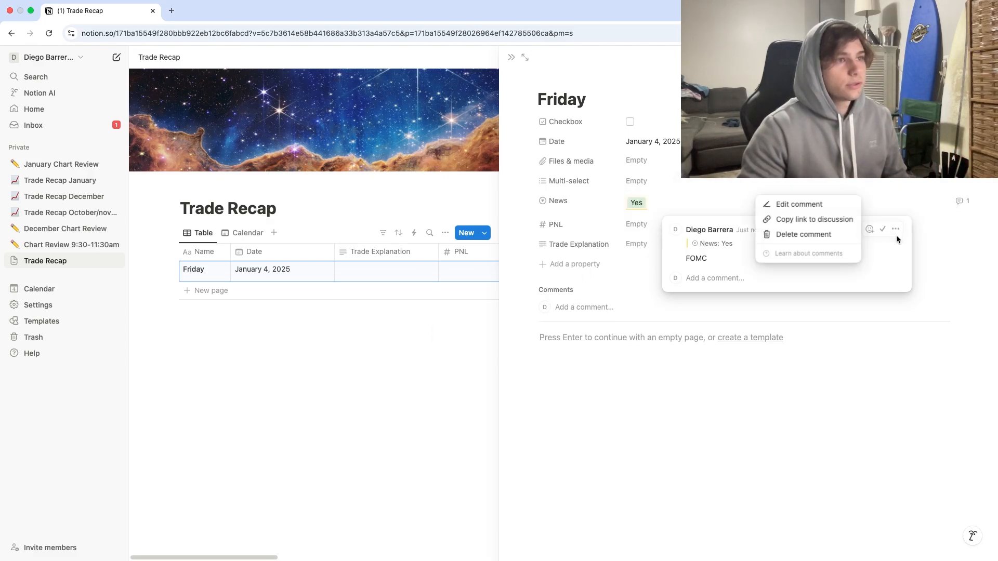
{"action": "left_click", "coordinate": [803, 234]}
{"action": "key", "text": "Return"}
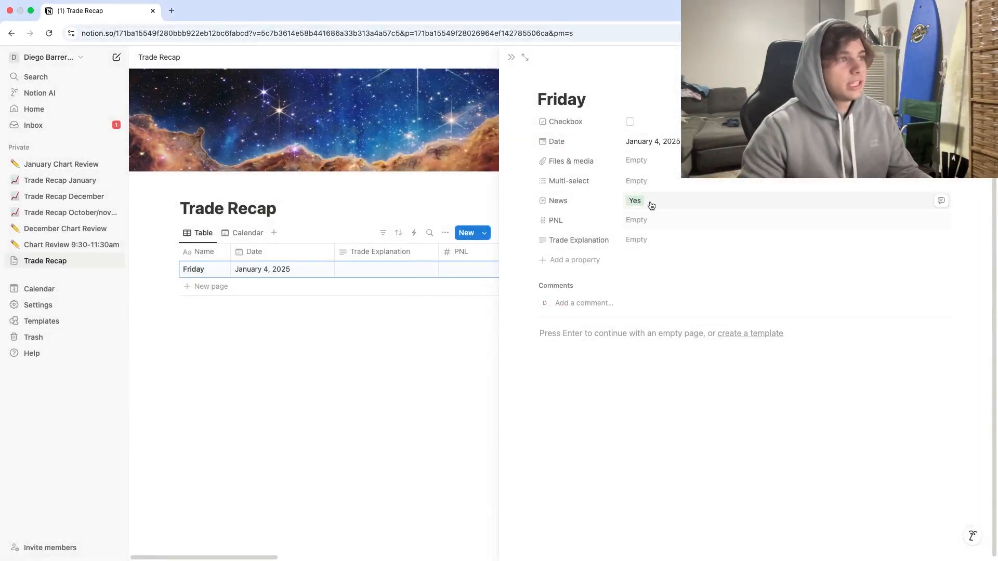
{"action": "left_click", "coordinate": [479, 364]}
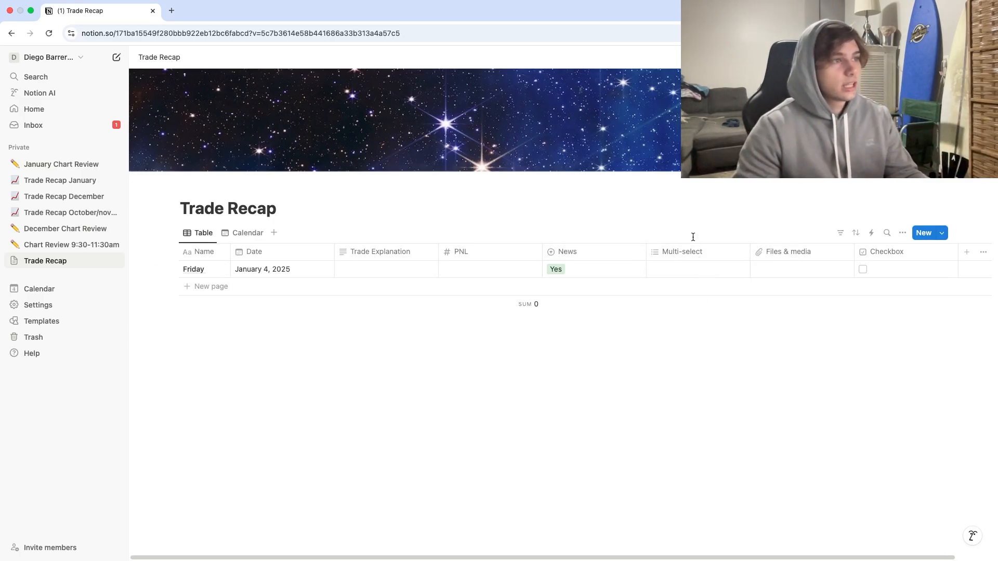
Step: Recolor the Multi-select property's options with Win in green, BE in gray and Loss in red
{"action": "left_click", "coordinate": [702, 251]}
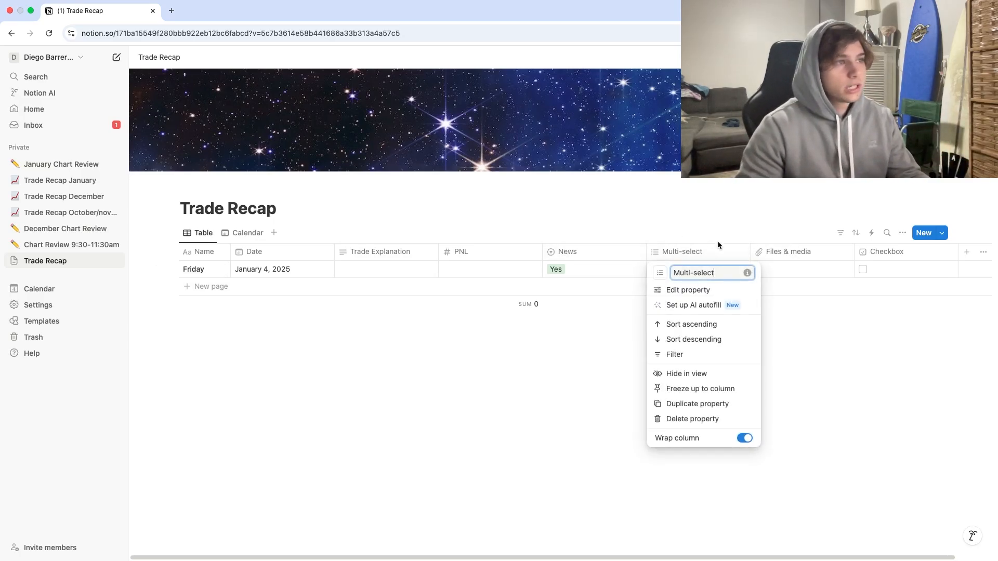
{"action": "left_click", "coordinate": [712, 293]}
{"action": "left_click", "coordinate": [851, 376]}
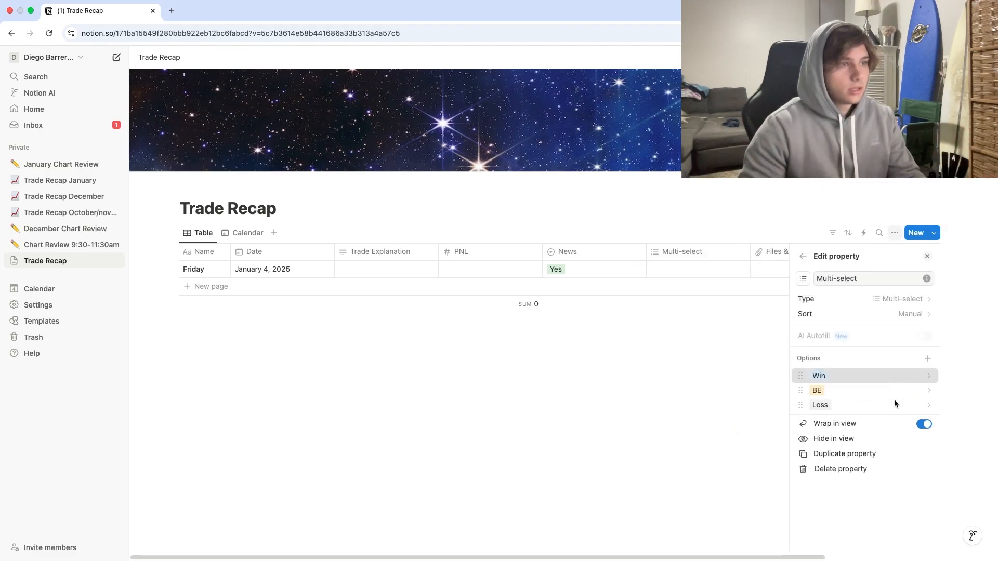
{"action": "left_click", "coordinate": [894, 376]}
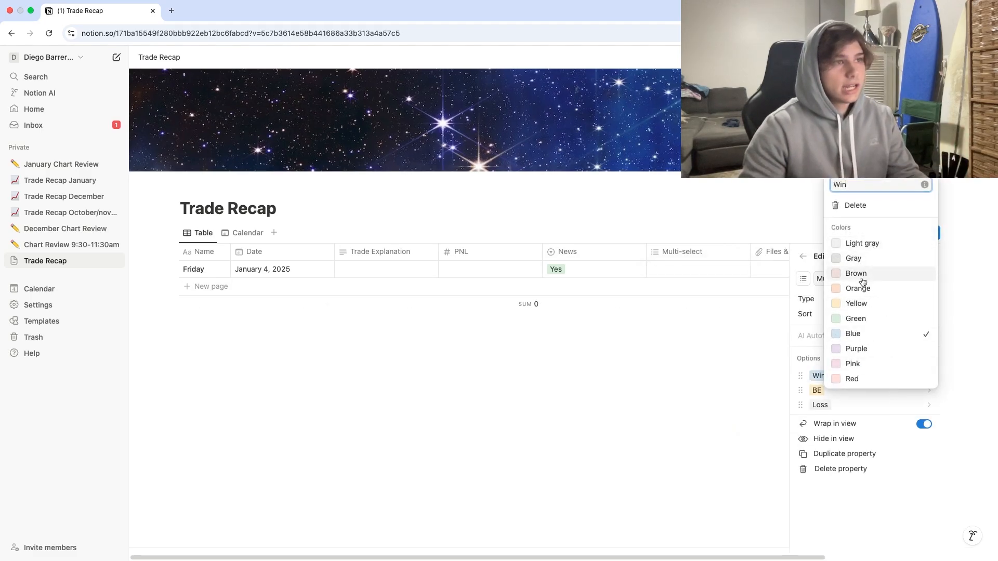
{"action": "left_click", "coordinate": [864, 319]}
{"action": "left_click", "coordinate": [829, 395]}
{"action": "left_click", "coordinate": [854, 390]}
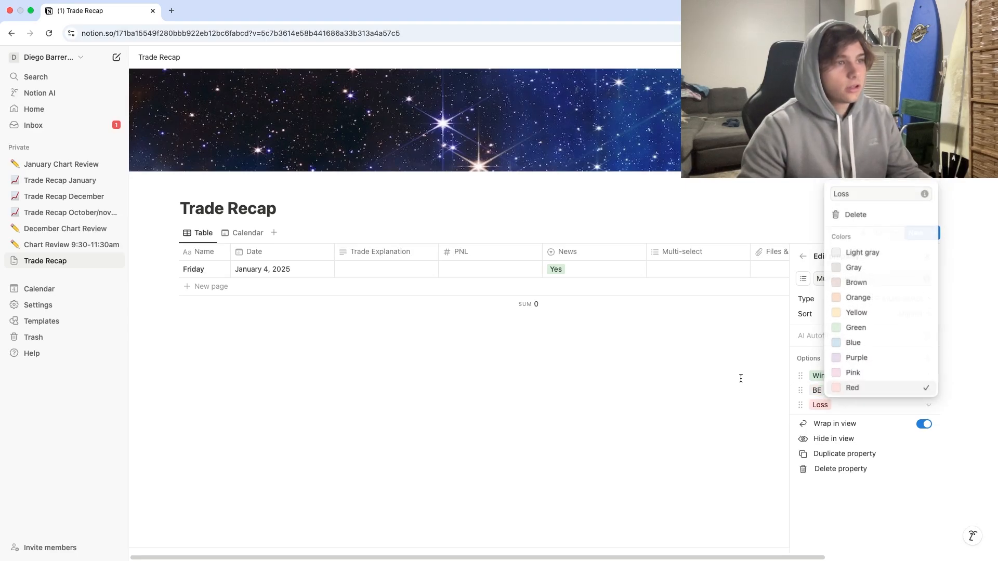
{"action": "left_click", "coordinate": [742, 379]}
{"action": "left_click", "coordinate": [678, 312]}
Step: Assign both Win and BE to the Friday entry's Multi-select field
{"action": "left_click", "coordinate": [678, 269]}
{"action": "left_click", "coordinate": [672, 306]}
{"action": "left_click", "coordinate": [624, 341]}
{"action": "left_click", "coordinate": [693, 271]}
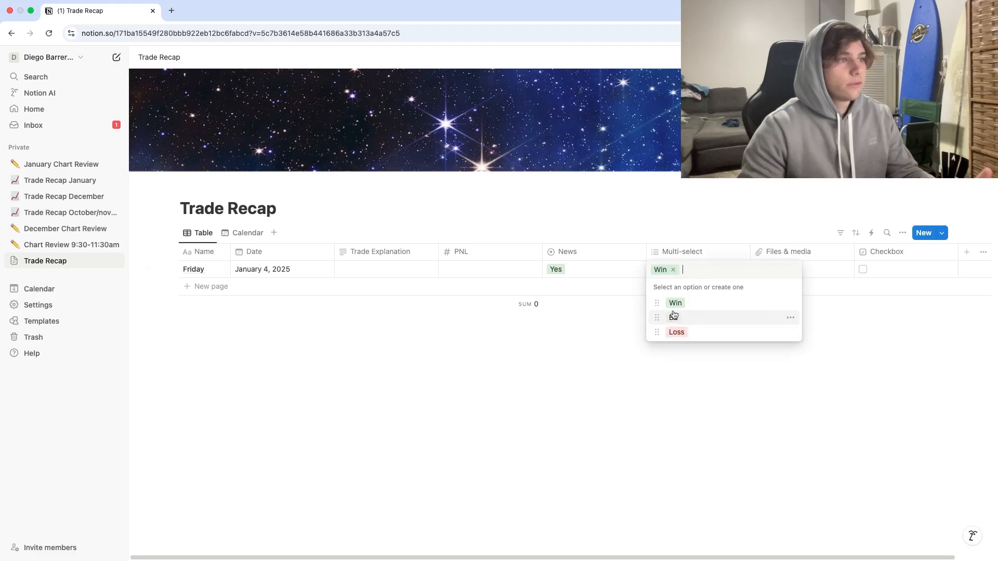
{"action": "left_click", "coordinate": [673, 318]}
{"action": "key", "text": "Escape"}
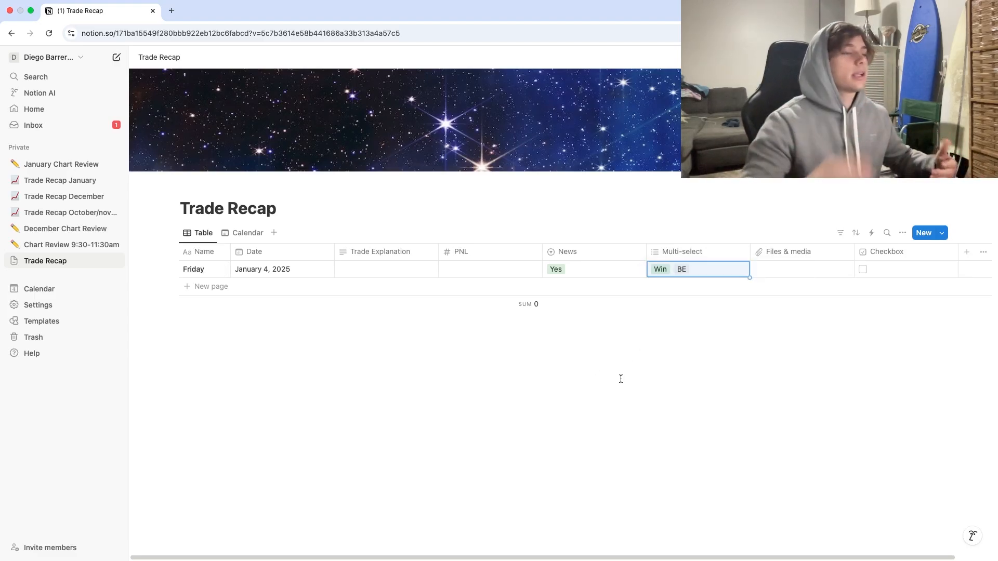
Step: Rename the Multi-select property to Result
{"action": "left_click", "coordinate": [716, 251]}
{"action": "key", "text": "BackSpace"}
{"action": "key", "text": "BackSpace"}
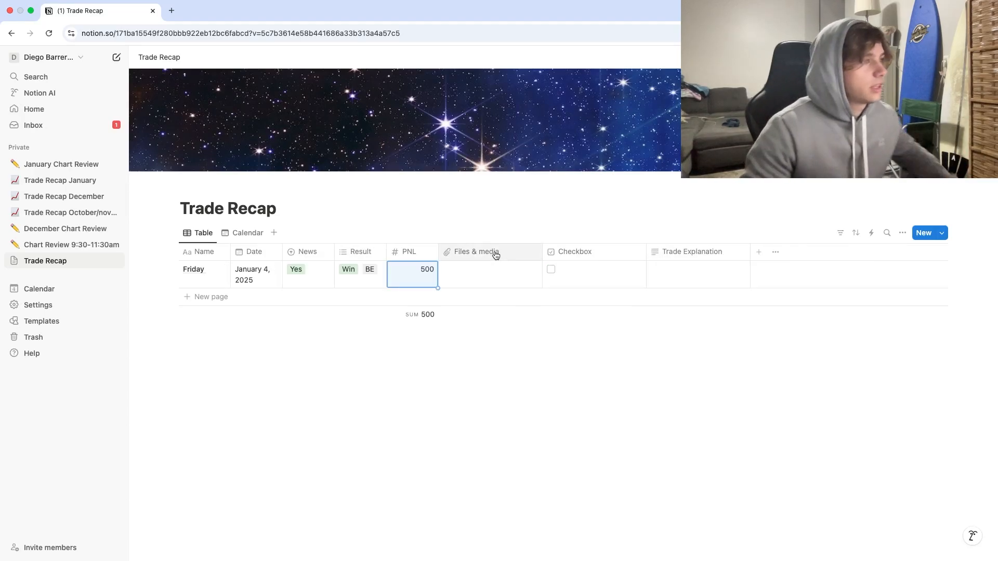
Step: Rename the Files & media property to Trade Pic
{"action": "left_click", "coordinate": [507, 254]}
{"action": "key", "text": "super+a"}
{"action": "type", "text": "T"}
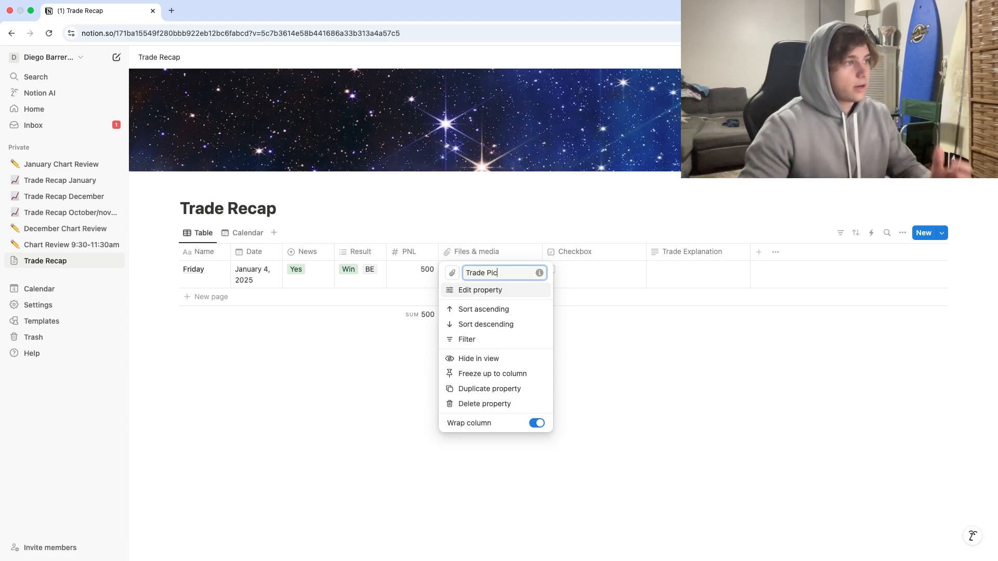
{"action": "left_click", "coordinate": [614, 343]}
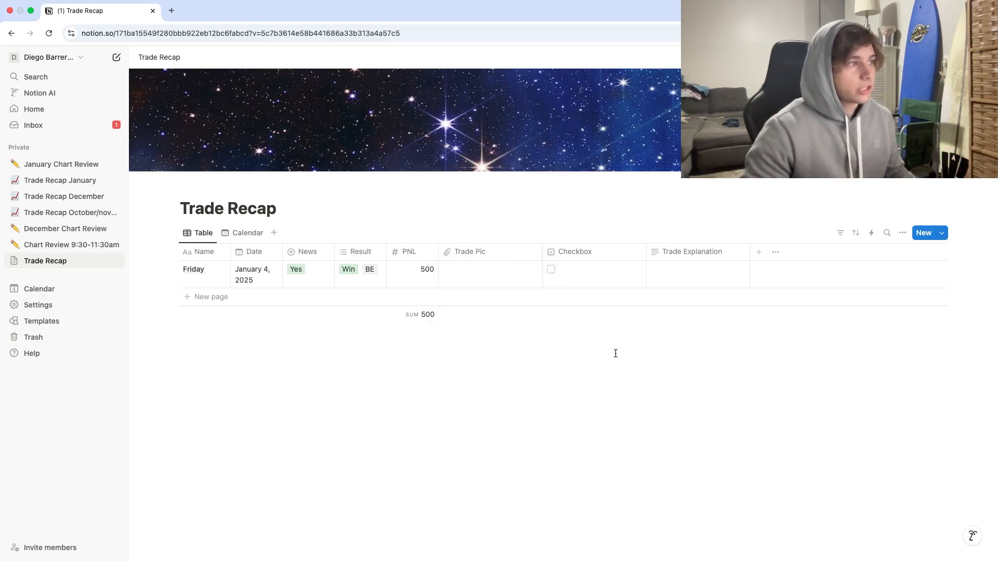
Step: View the link embedding option of the Friday entry's Trade Pic field and capture a screenshot of the Trade Recap page area
{"action": "left_click", "coordinate": [475, 273]}
{"action": "left_click", "coordinate": [479, 287]}
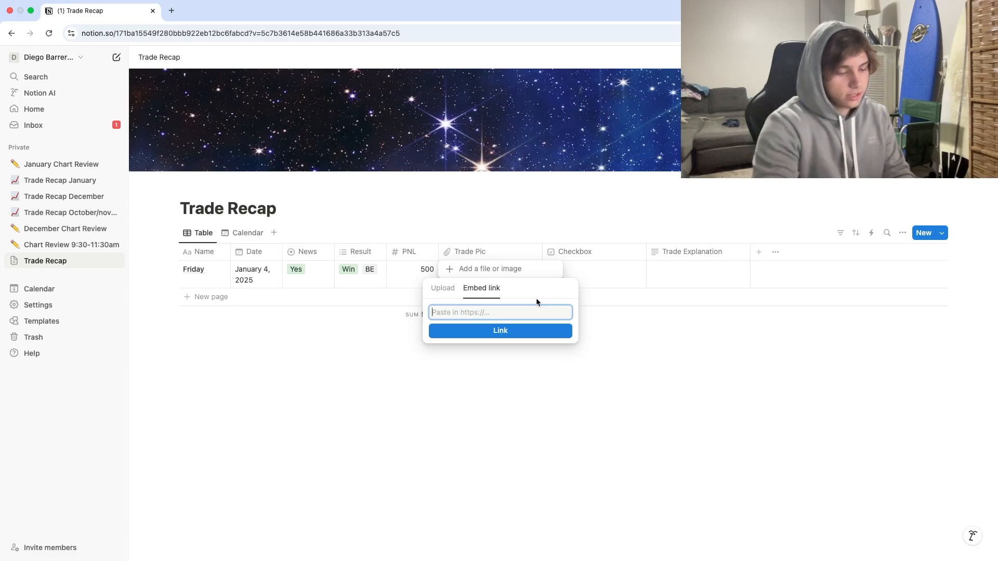
{"action": "key", "text": "super+shift+4"}
{"action": "left_click_drag", "start_coordinate": [207, 92], "coordinate": [884, 421]}
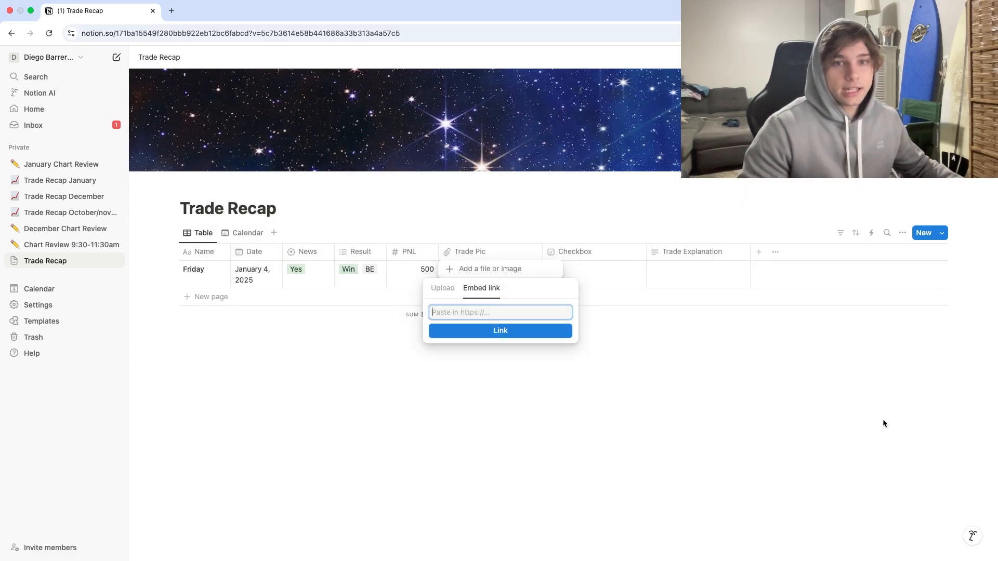
{"action": "left_click", "coordinate": [627, 406]}
Step: Upload the new screenshot from the Desktop to the Friday entry's Trade Pic field and open the field
{"action": "left_click", "coordinate": [486, 269]}
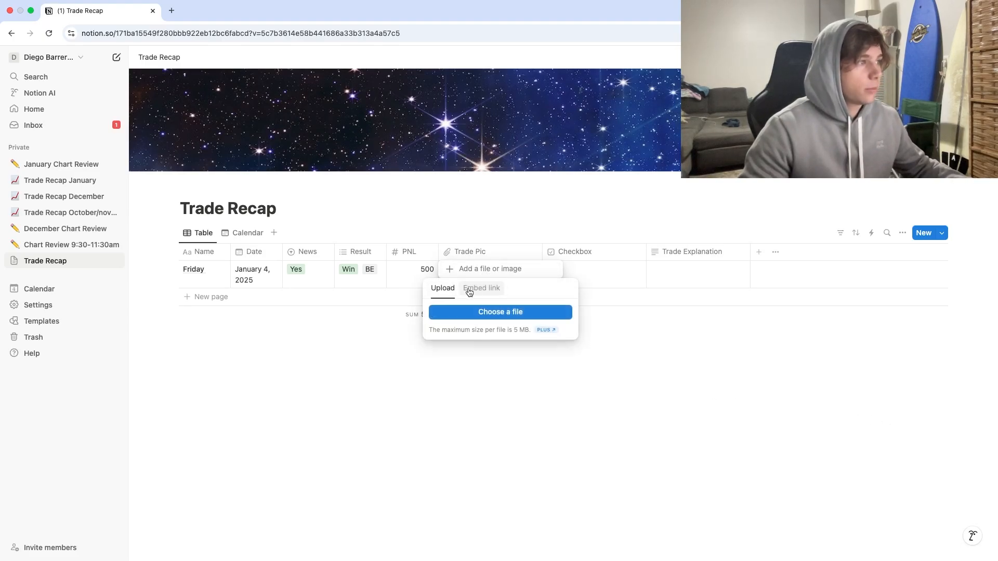
{"action": "left_click", "coordinate": [500, 312]}
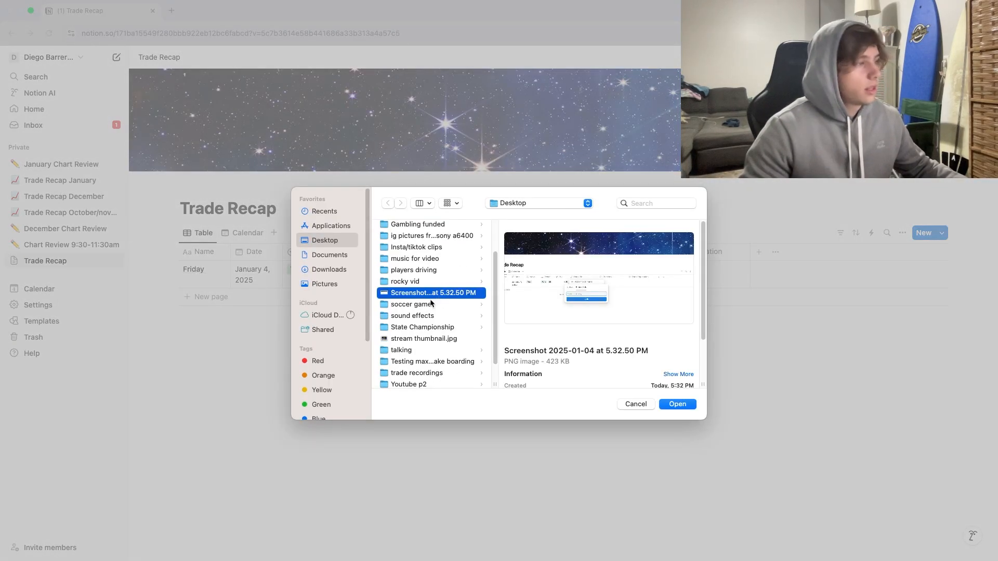
{"action": "left_click", "coordinate": [676, 406]}
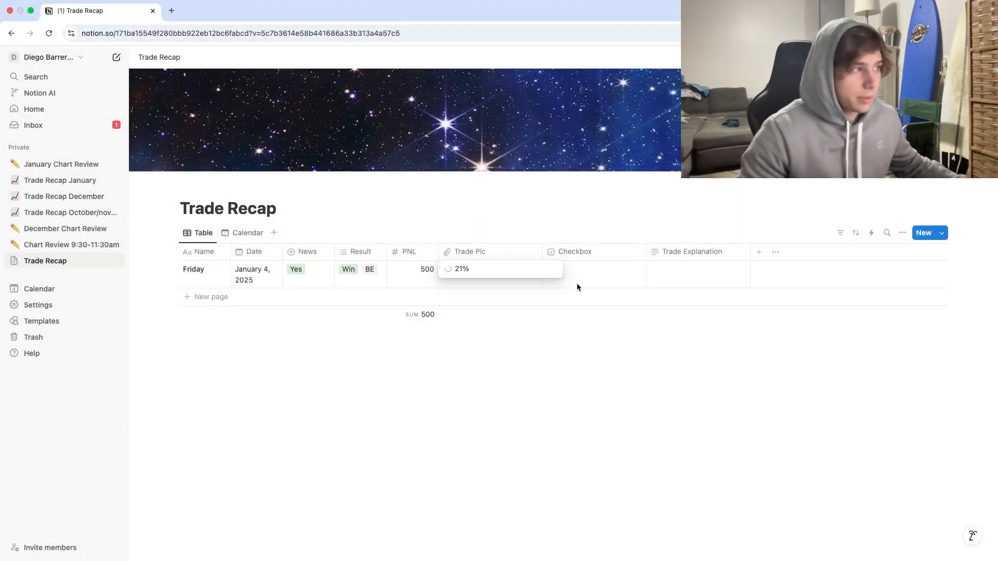
{"action": "left_click", "coordinate": [571, 373]}
{"action": "left_click", "coordinate": [453, 268]}
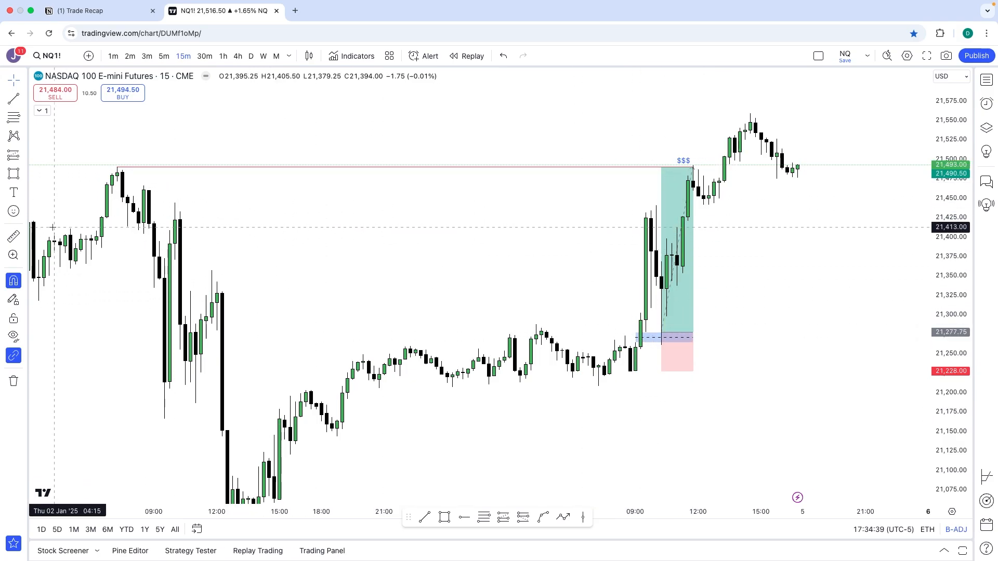
Step: Copy a link to a snapshot image of the annotated NQ1! 15-minute chart in TradingView
{"action": "scroll", "coordinate": [882, 261], "scroll_direction": "up", "scroll_amount": 2}
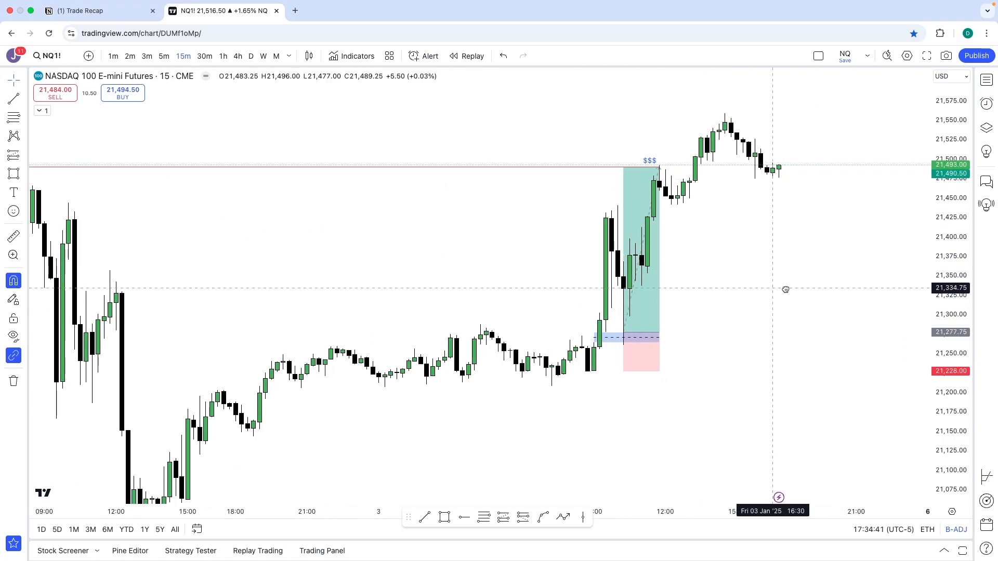
{"action": "scroll", "coordinate": [844, 294], "scroll_direction": "left", "scroll_amount": 2}
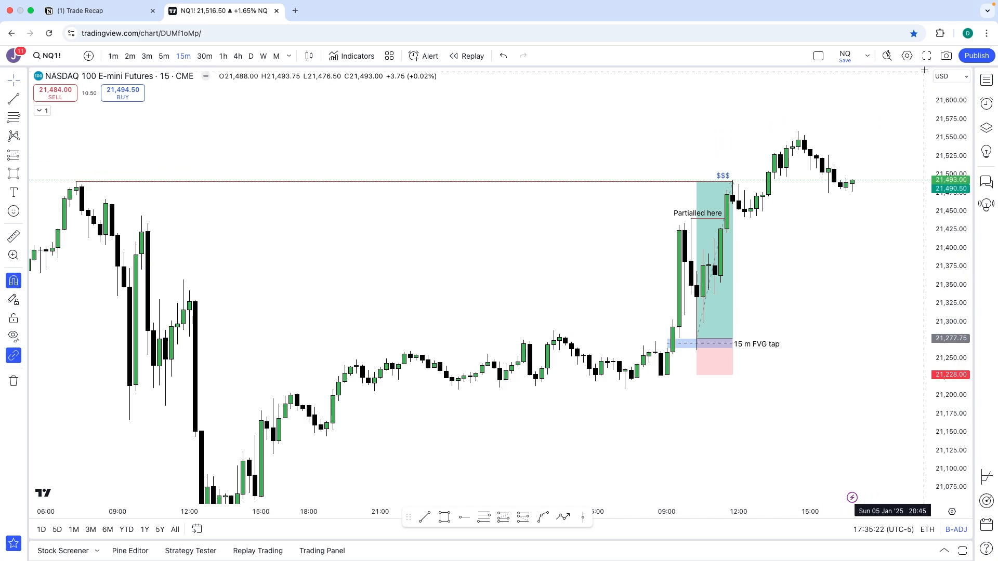
{"action": "left_click", "coordinate": [946, 62]}
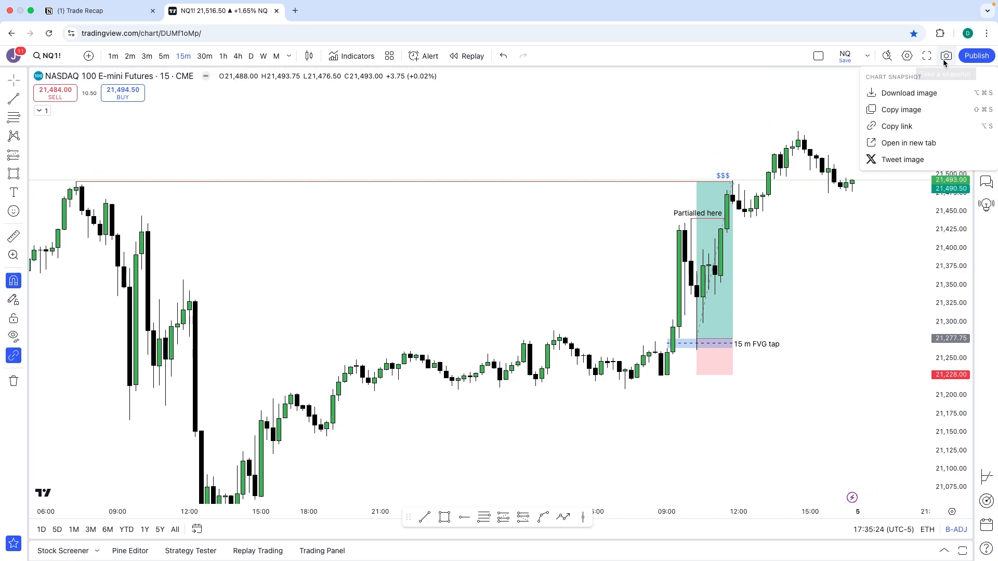
{"action": "left_click", "coordinate": [902, 127]}
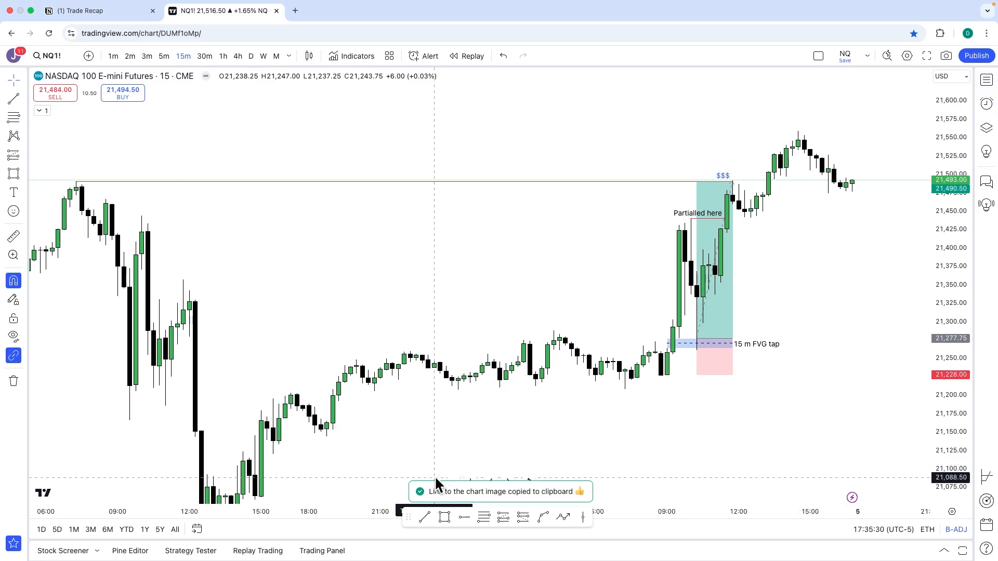
Step: Switch back to Notion and embed the copied TradingView snapshot link in the Friday entry's Trade Pic field
{"action": "left_click", "coordinate": [119, 18]}
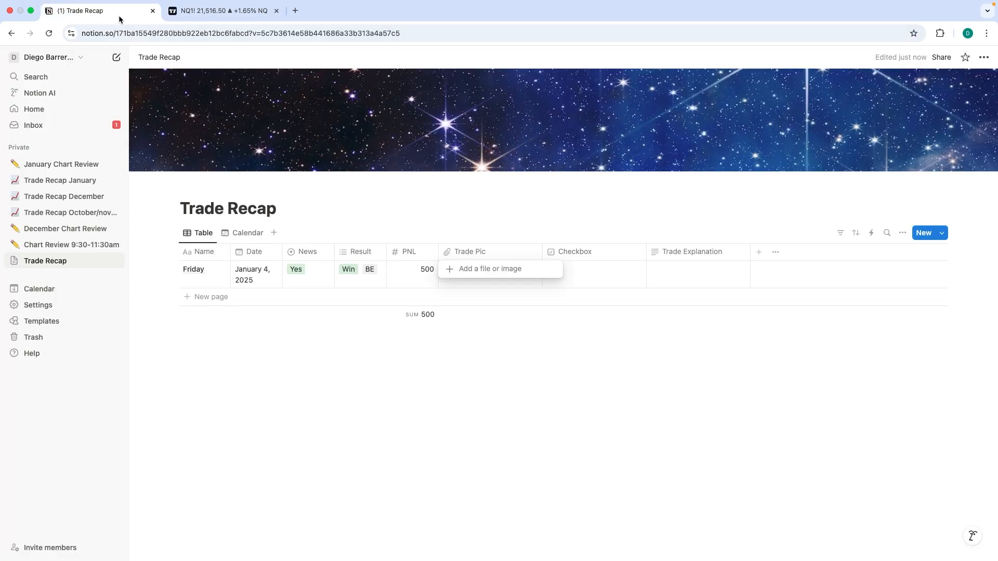
{"action": "left_click", "coordinate": [491, 280]}
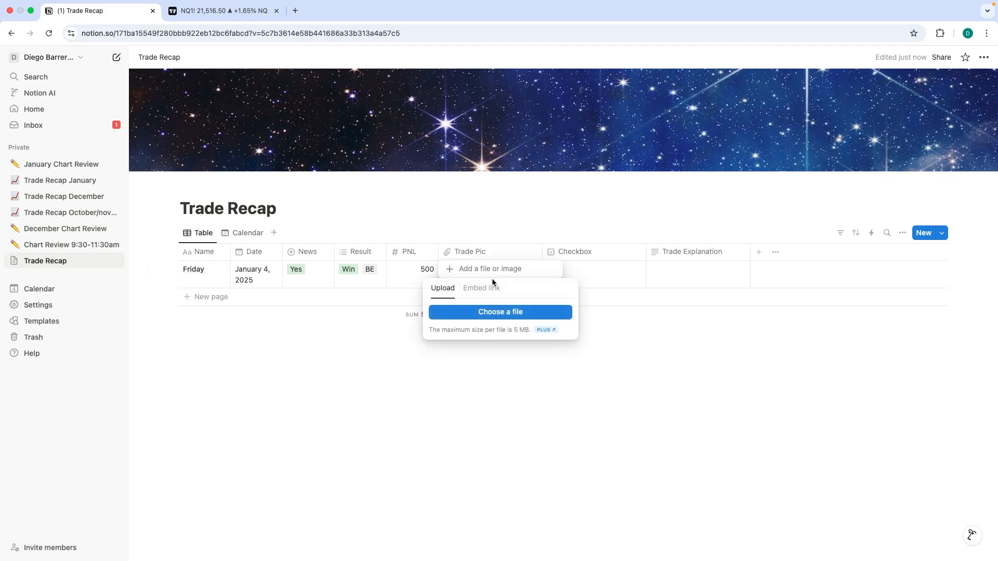
{"action": "left_click", "coordinate": [481, 289]}
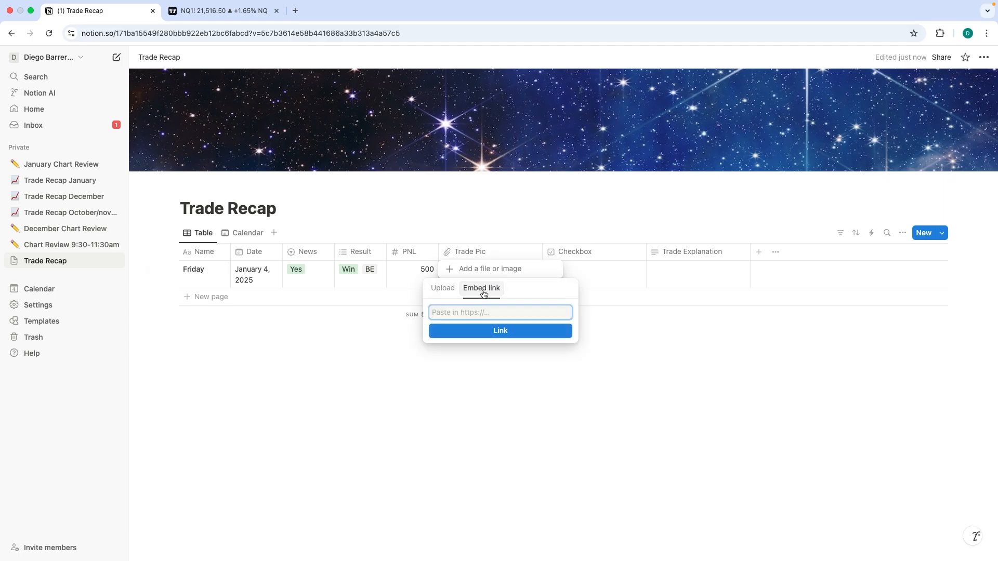
{"action": "key", "text": "super+v"}
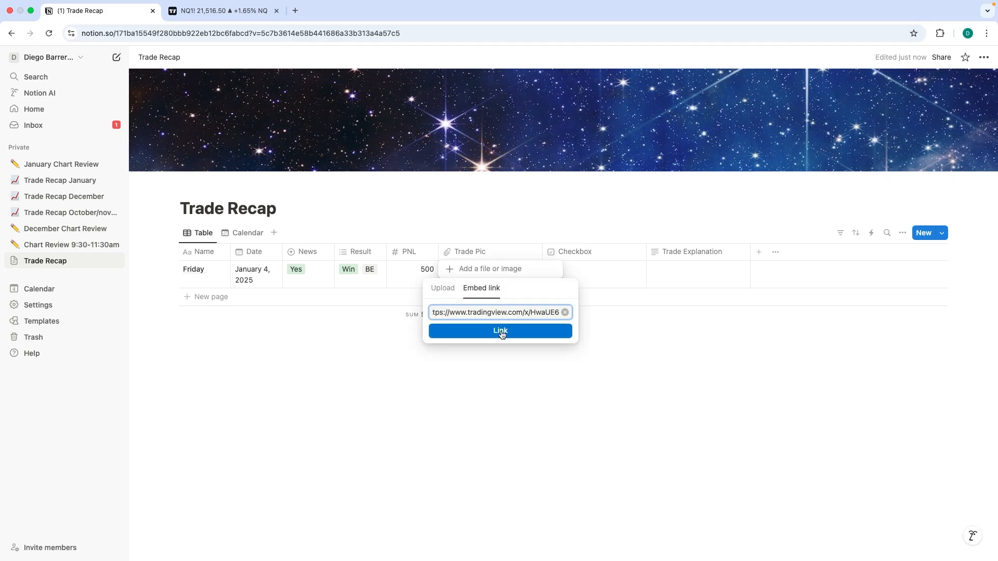
{"action": "left_click", "coordinate": [501, 332]}
{"action": "left_click", "coordinate": [507, 360]}
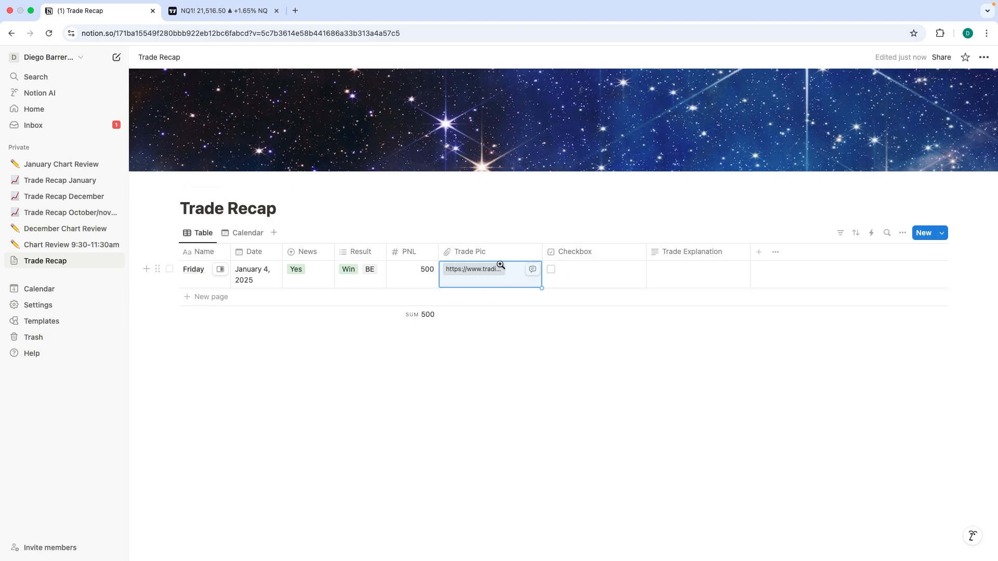
Step: Switch to the TradingView NQ1! chart and remove all six drawings from it
{"action": "left_click", "coordinate": [224, 10]}
{"action": "right_click", "coordinate": [782, 254]}
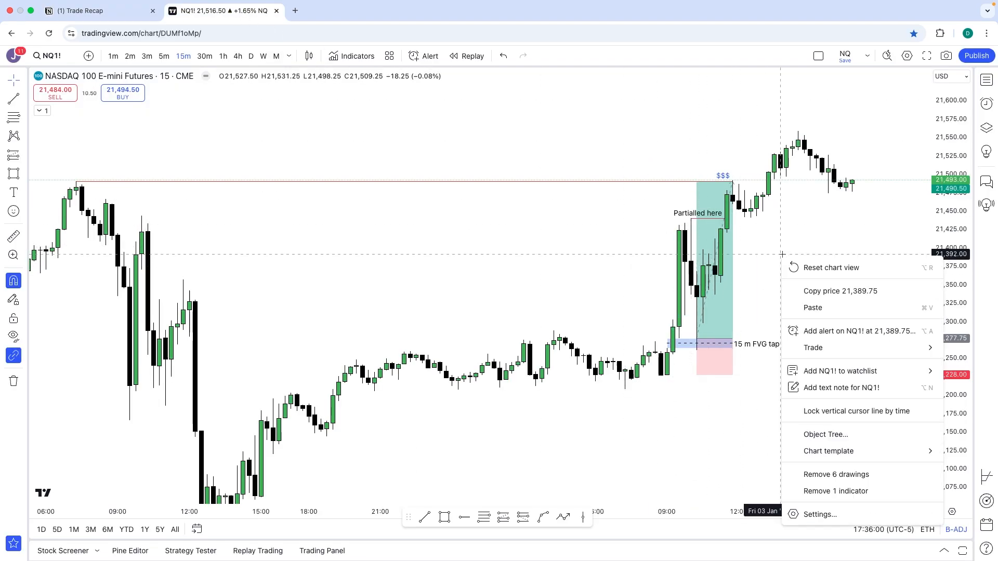
{"action": "left_click", "coordinate": [889, 475]}
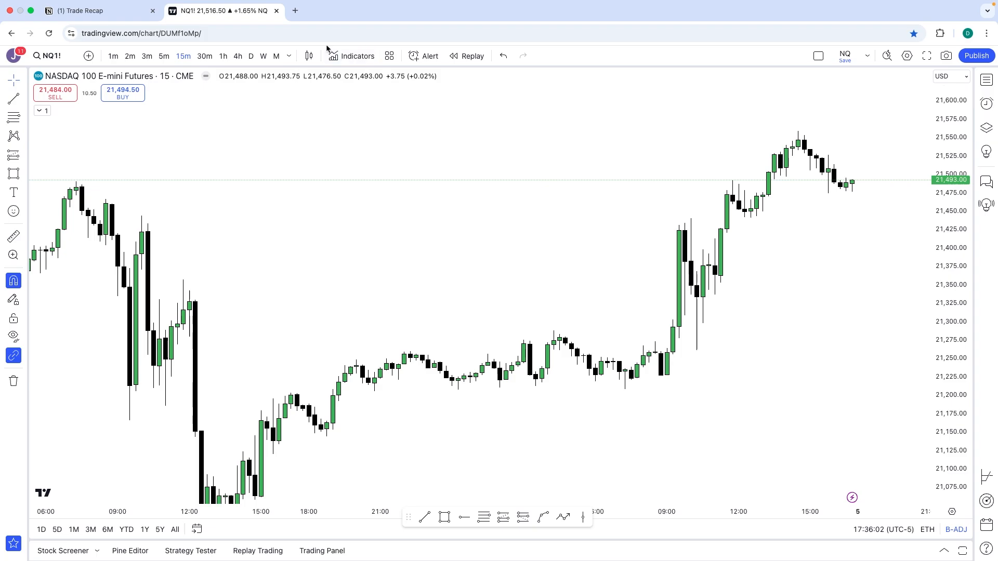
Step: Switch back to Notion, view the chart snapshot linked in the Friday entry's Trade Pic field and return to the Trade Recap page
{"action": "left_click", "coordinate": [125, 12]}
{"action": "left_click", "coordinate": [491, 267]}
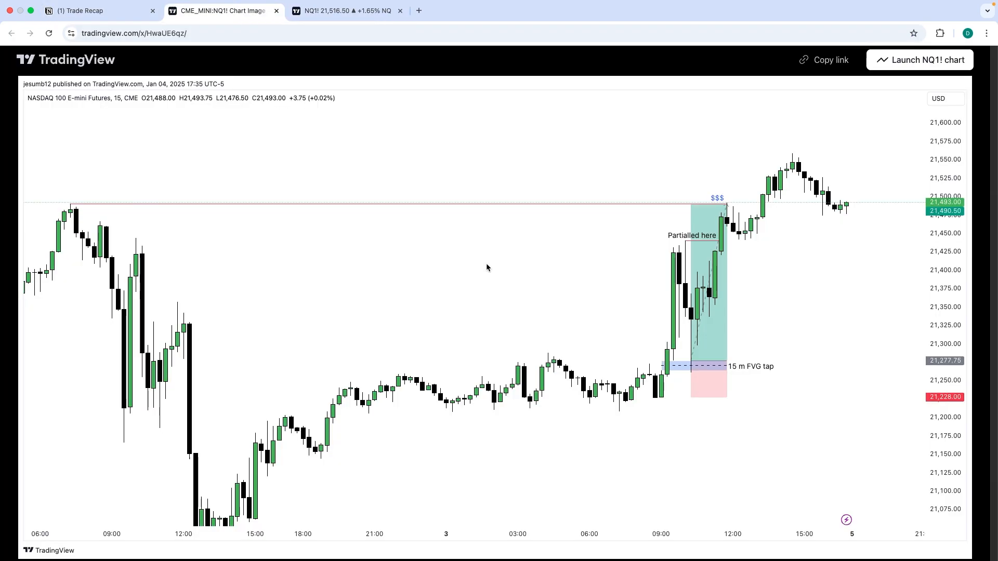
{"action": "left_click", "coordinate": [78, 10]}
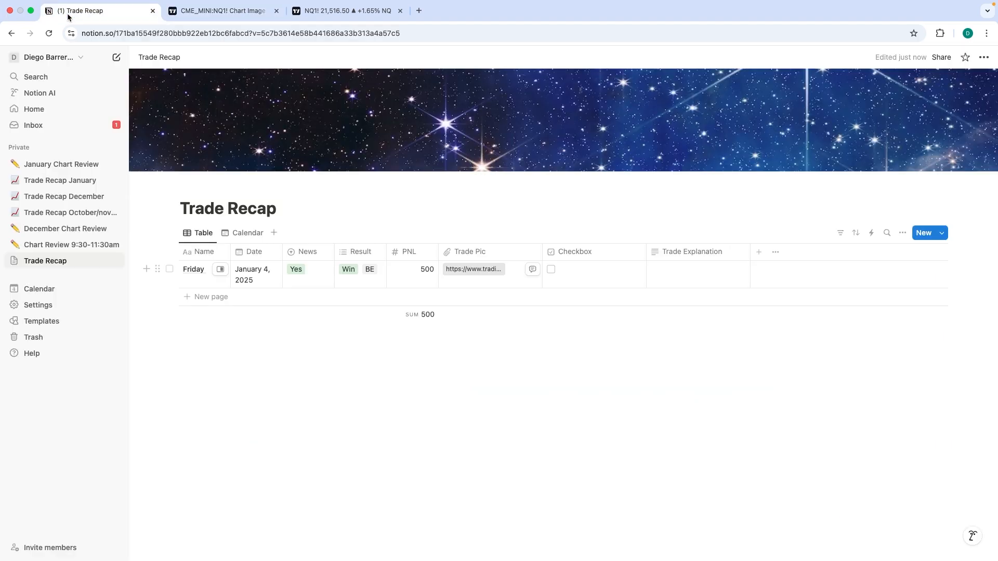
Step: View a linked chart image from the Trade Recap October/november table as an example, then go back to the Trade Recap page
{"action": "left_click", "coordinate": [74, 210]}
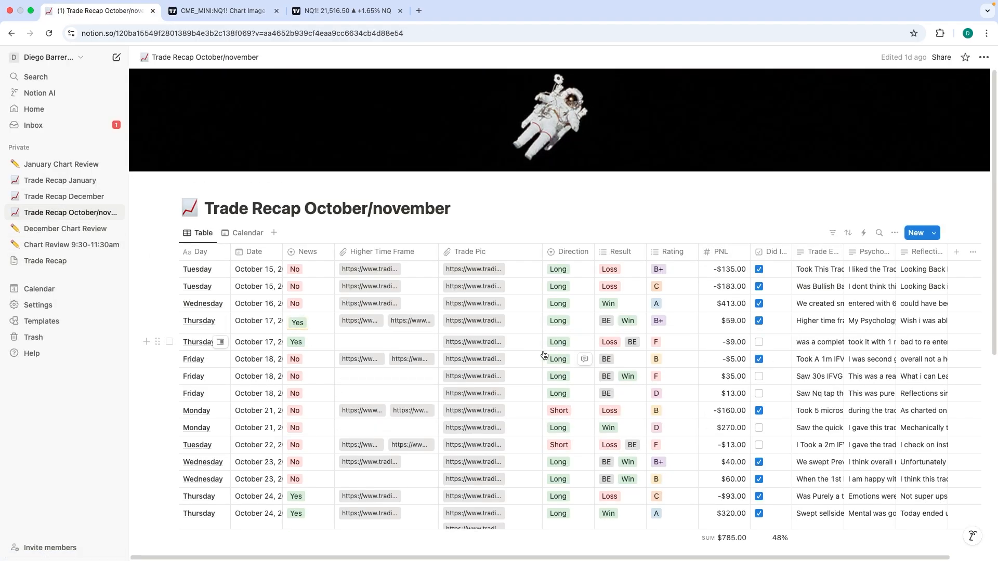
{"action": "left_click", "coordinate": [478, 291]}
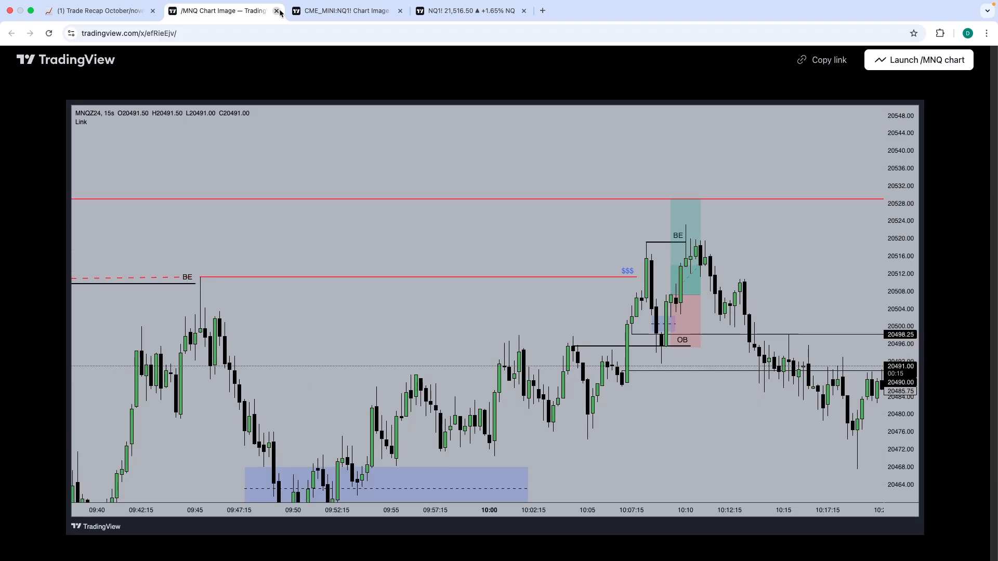
{"action": "left_click", "coordinate": [276, 11]}
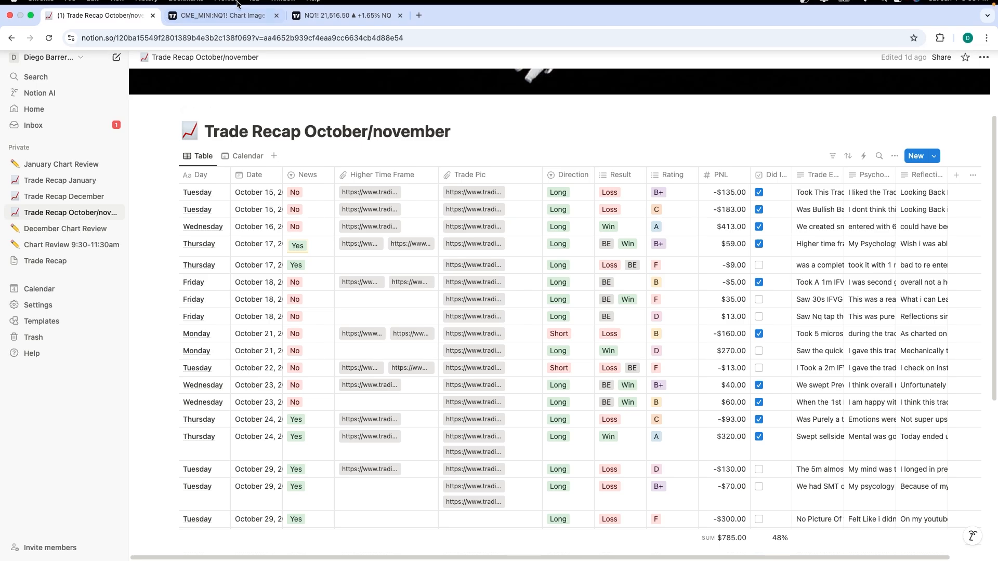
{"action": "left_click", "coordinate": [72, 260]}
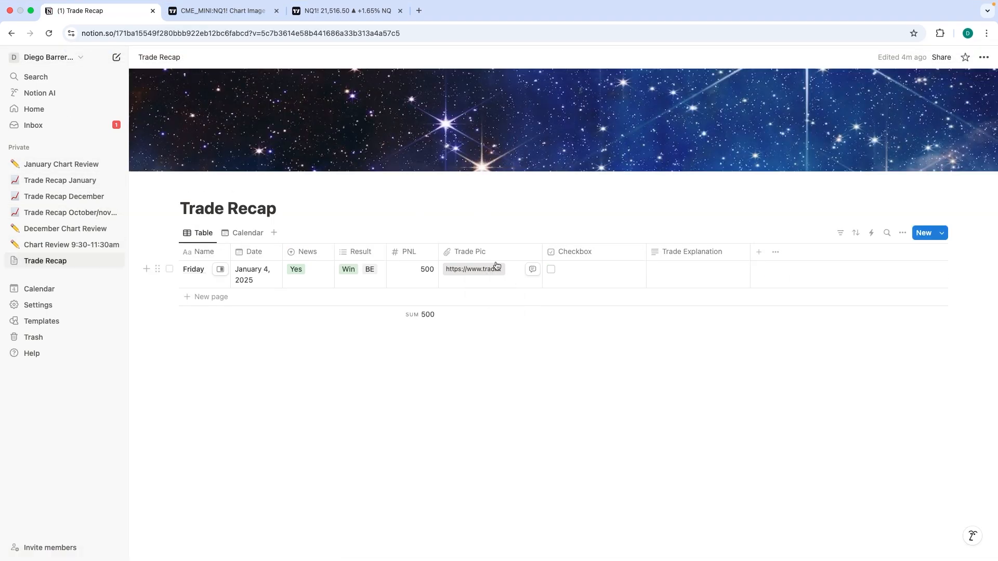
Step: Narrow the Trade Pic and Checkbox columns of the Trade Recap table
{"action": "left_click_drag", "start_coordinate": [542, 253], "coordinate": [485, 257]}
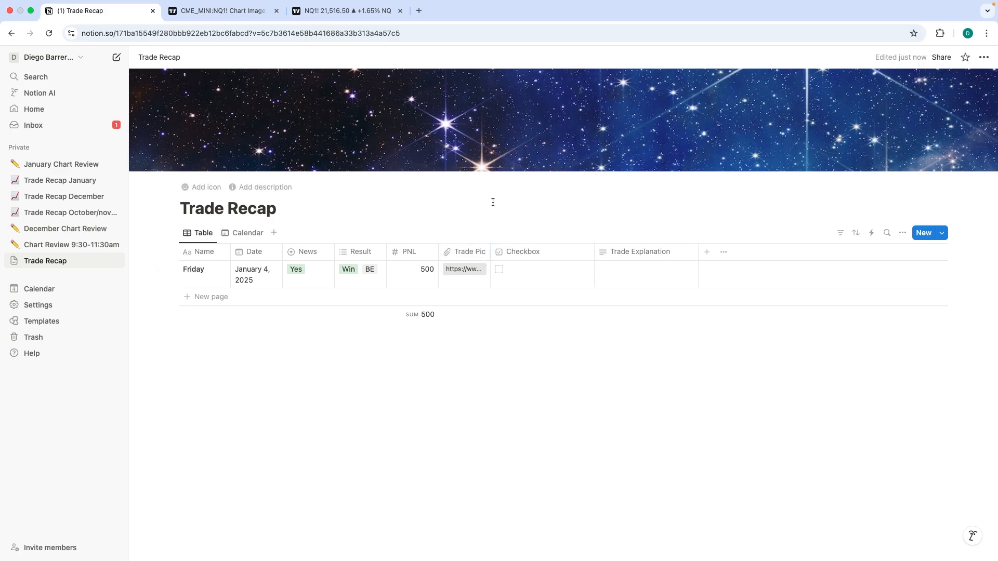
{"action": "left_click", "coordinate": [481, 281]}
{"action": "left_click", "coordinate": [467, 289]}
{"action": "key", "text": "Escape"}
{"action": "key", "text": "Escape"}
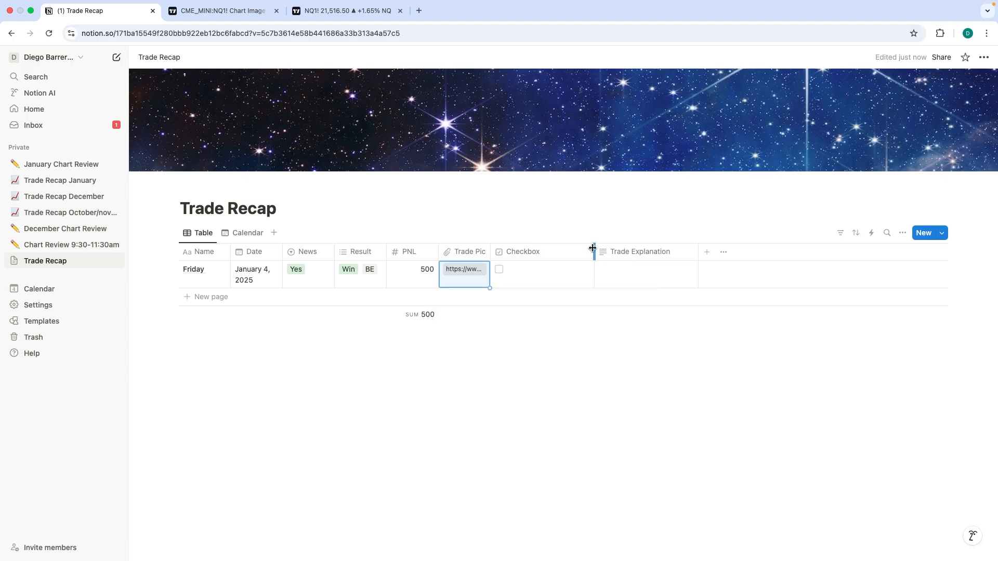
{"action": "mouse_move", "coordinate": [593, 248]}
{"action": "left_mouse_down"}
{"action": "mouse_move", "coordinate": [553, 251]}
{"action": "mouse_move", "coordinate": [585, 251]}
{"action": "left_mouse_up"}
Step: Rename the Checkbox property to "Follow My Rules?"
{"action": "left_click", "coordinate": [548, 256]}
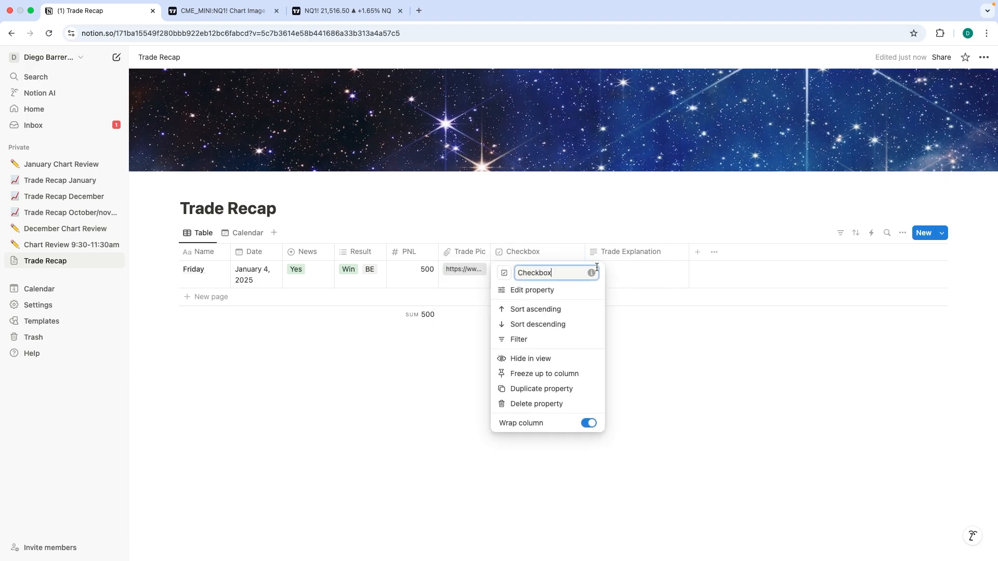
{"action": "key", "text": "BackSpace"}
{"action": "key", "text": "BackSpace"}
{"action": "key", "text": "BackSpace"}
{"action": "key", "text": "BackSpace"}
{"action": "key", "text": "BackSpace"}
{"action": "key", "text": "BackSpace"}
{"action": "key", "text": "BackSpace"}
{"action": "key", "text": "BackSpace"}
{"action": "type", "text": "Follow My Rules?"}
{"action": "key", "text": "Return"}
Step: Set the Follow My Rules? column to calculate Percent checked and tick the checkbox for the Friday entry
{"action": "left_click", "coordinate": [499, 271]}
{"action": "left_click", "coordinate": [499, 271]}
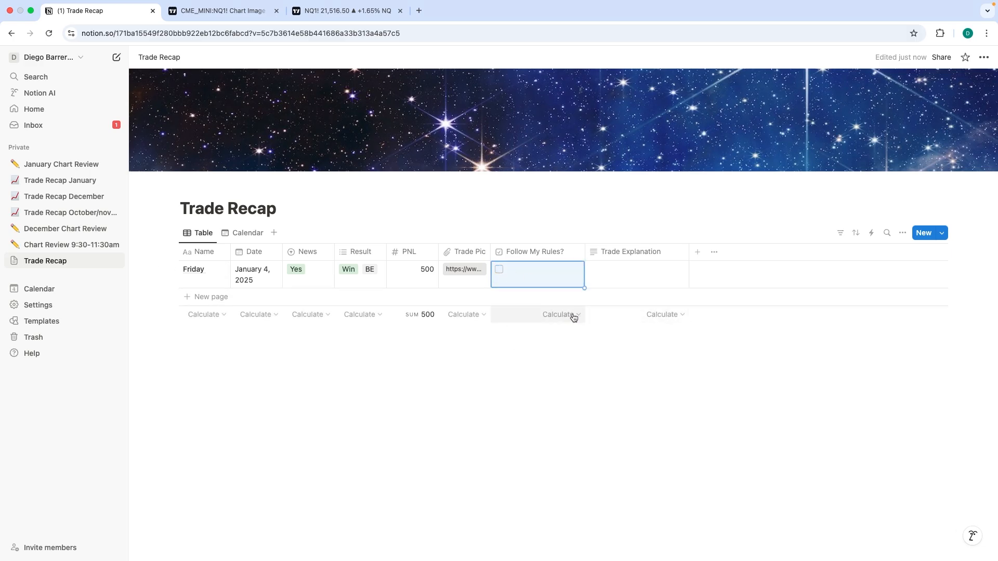
{"action": "left_click", "coordinate": [572, 315]}
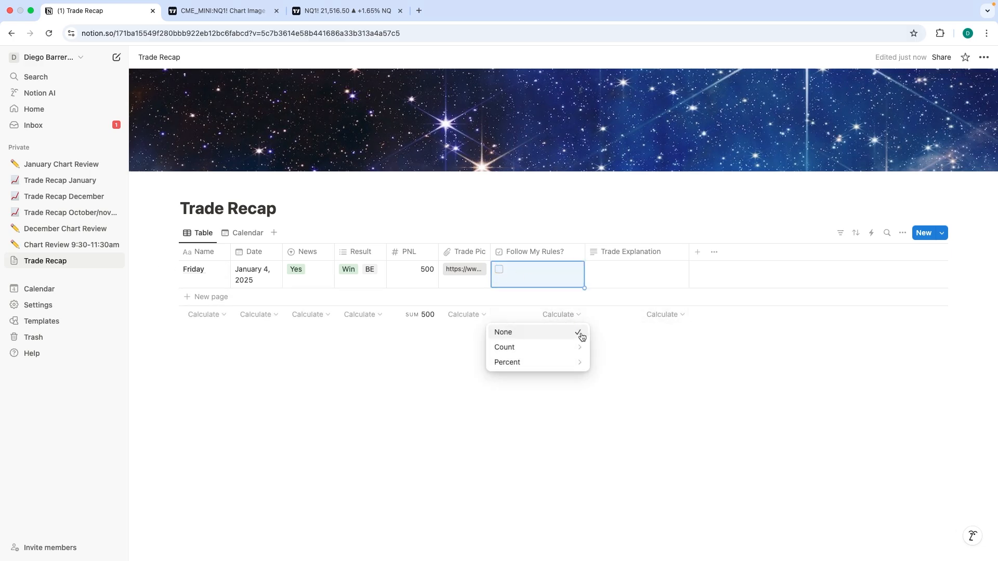
{"action": "mouse_move", "coordinate": [569, 347]}
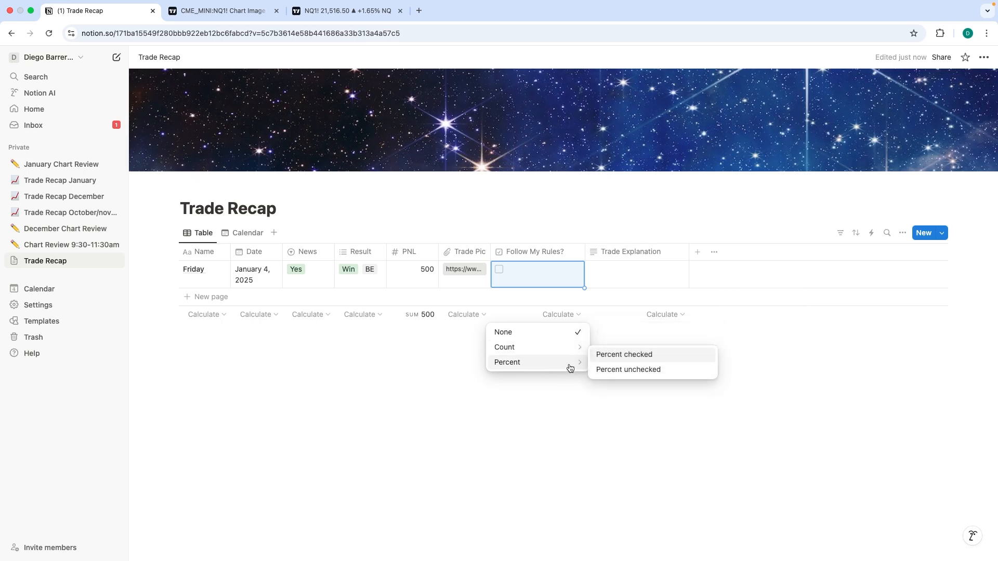
{"action": "left_click", "coordinate": [628, 355]}
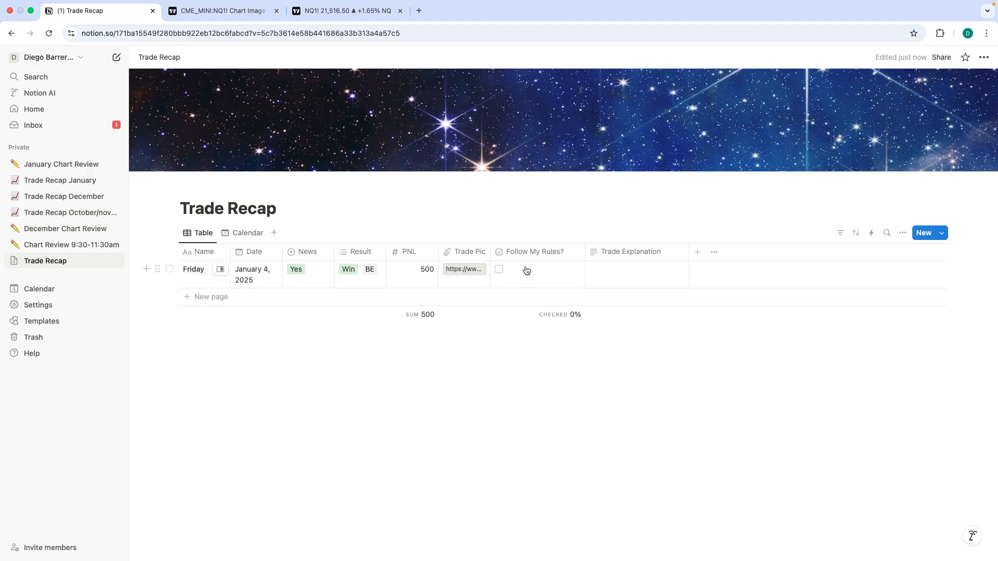
{"action": "left_click", "coordinate": [501, 270]}
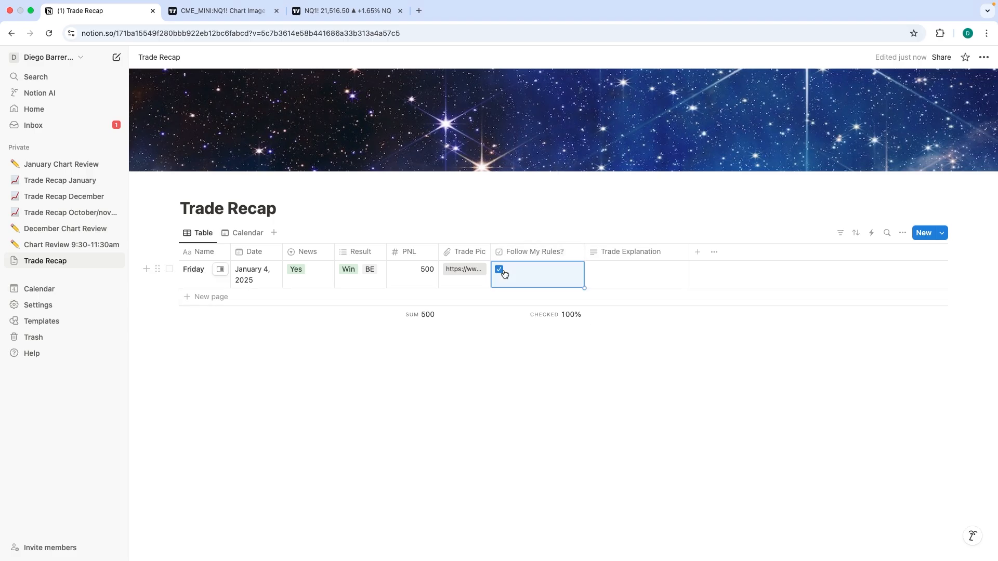
Step: View the chart snapshot linked in the Friday entry and the calculation options of the Trade Pic column
{"action": "left_click", "coordinate": [462, 269]}
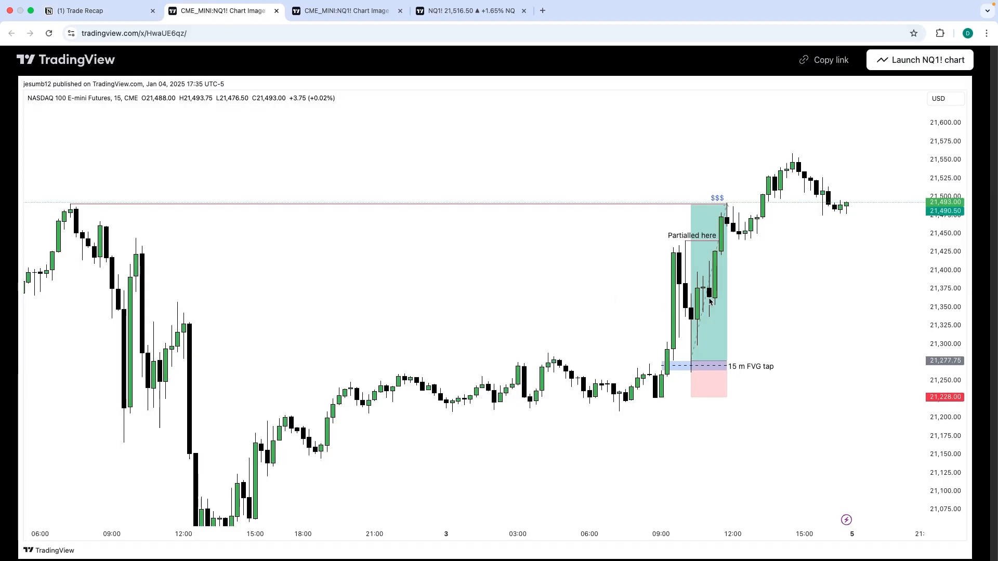
{"action": "left_click", "coordinate": [276, 10]}
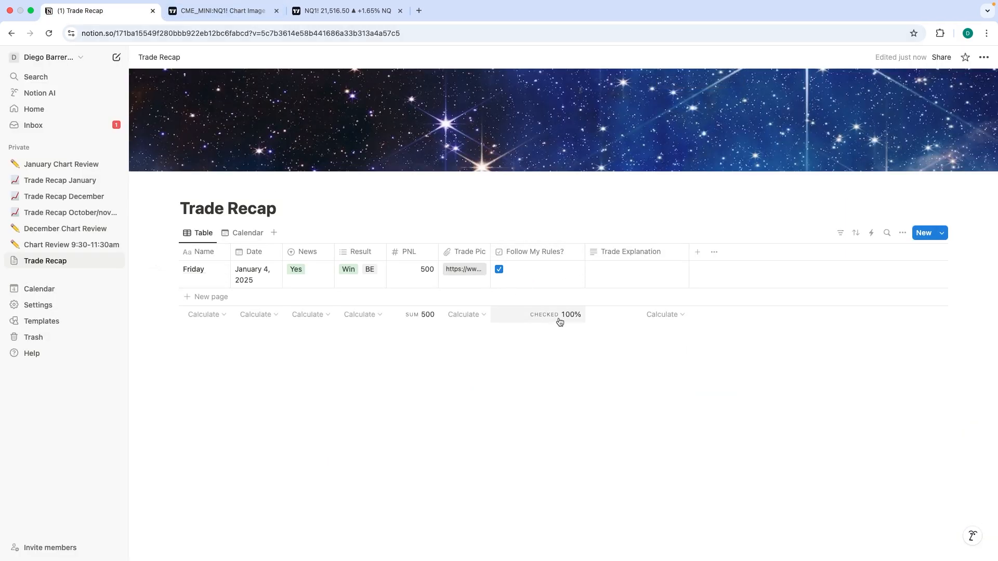
{"action": "left_click", "coordinate": [479, 313]}
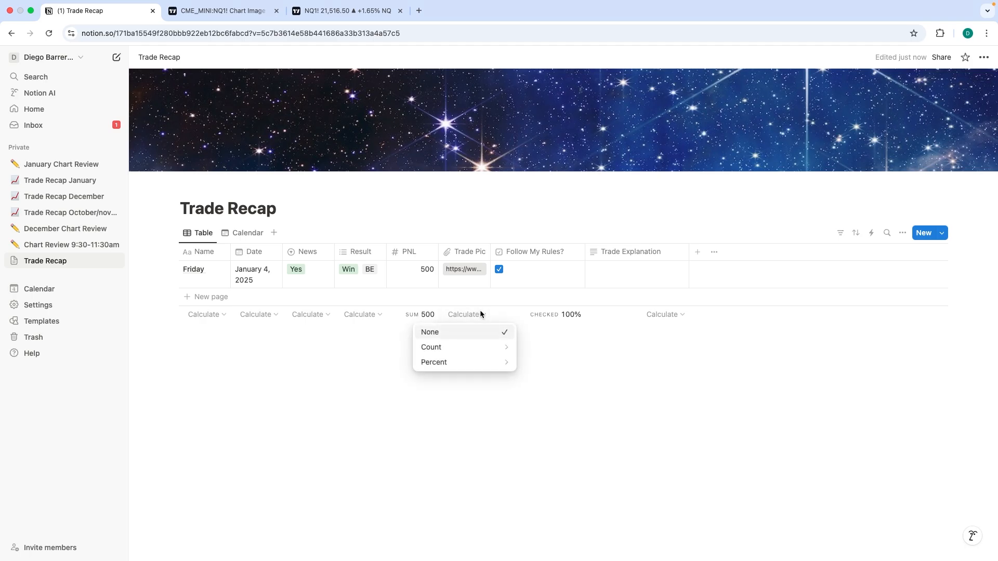
{"action": "left_click", "coordinate": [567, 340]}
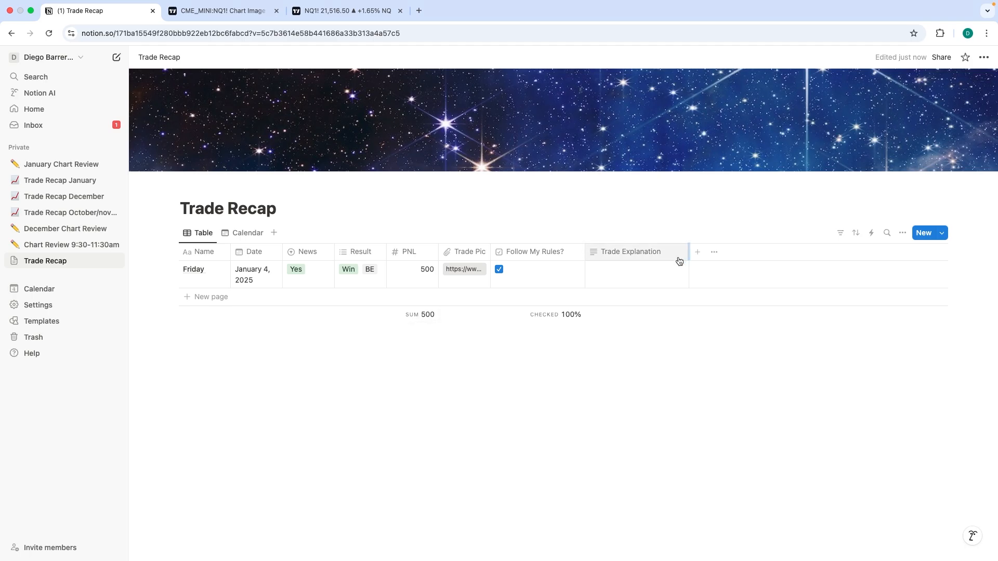
Step: Enter "15m FVG tap in a MMBM" as the Friday entry's Trade Explanation
{"action": "left_click", "coordinate": [626, 276]}
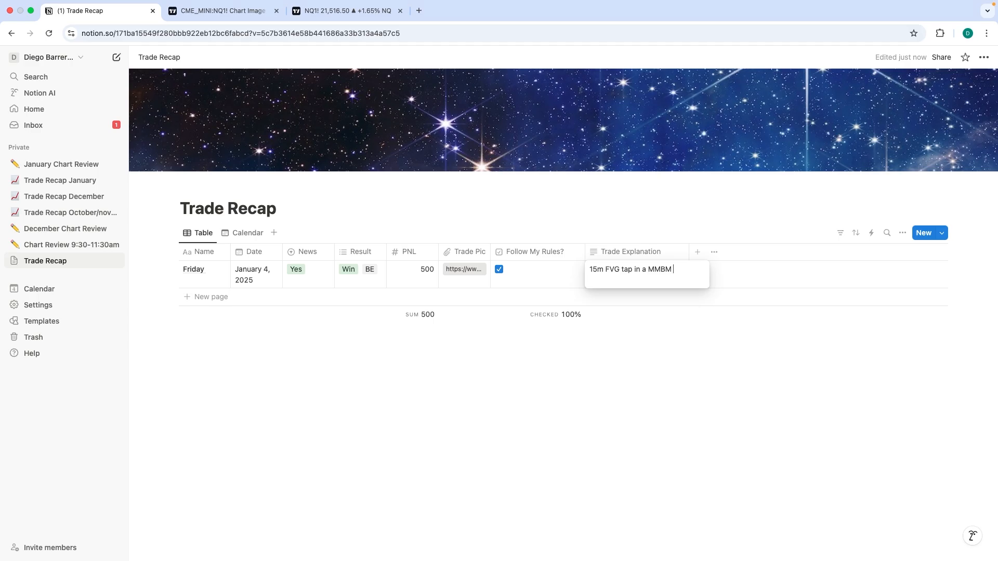
{"action": "key", "text": "Escape"}
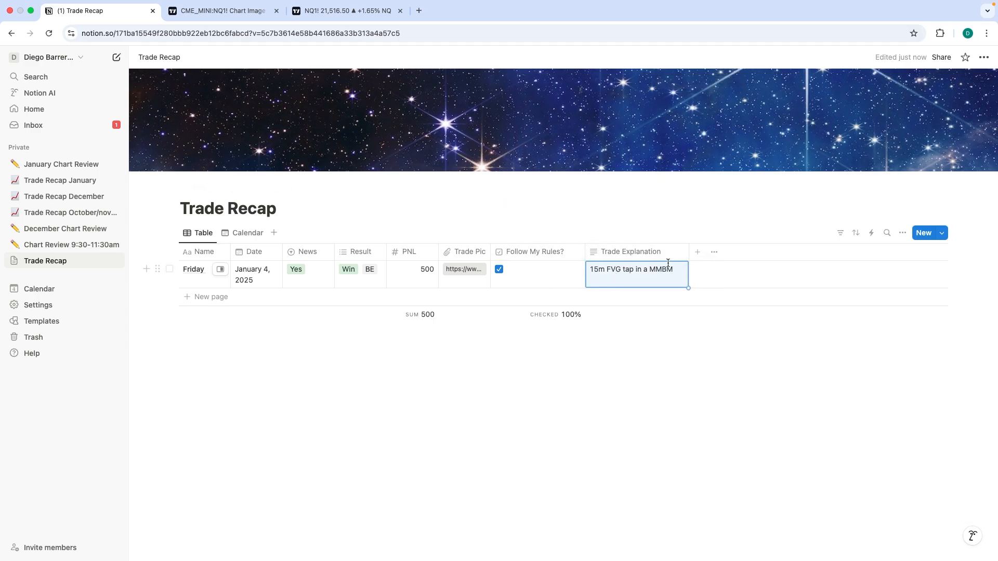
Step: Open the Friday entry as a page to review all its properties, then return to the table
{"action": "left_click", "coordinate": [219, 270]}
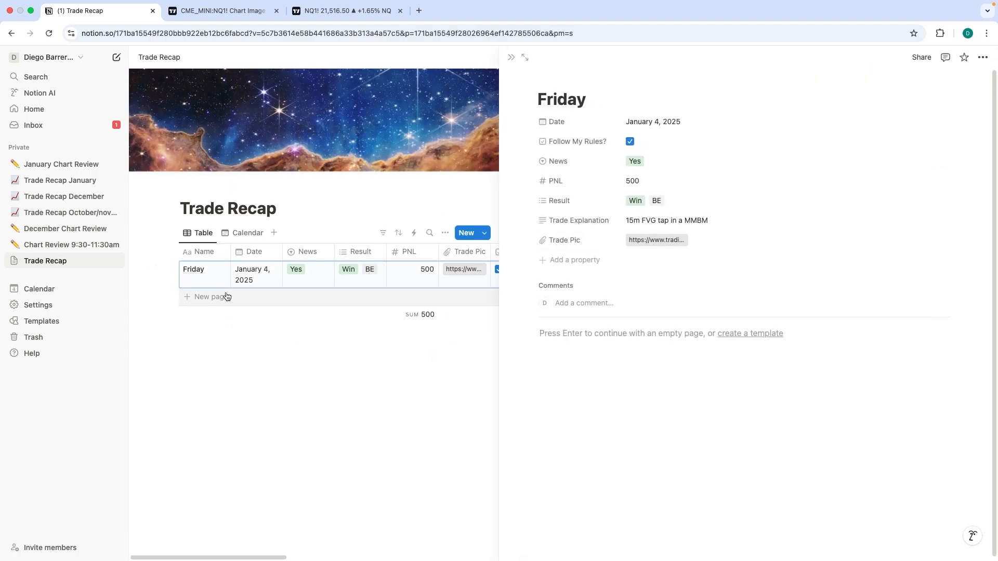
{"action": "left_click", "coordinate": [270, 359]}
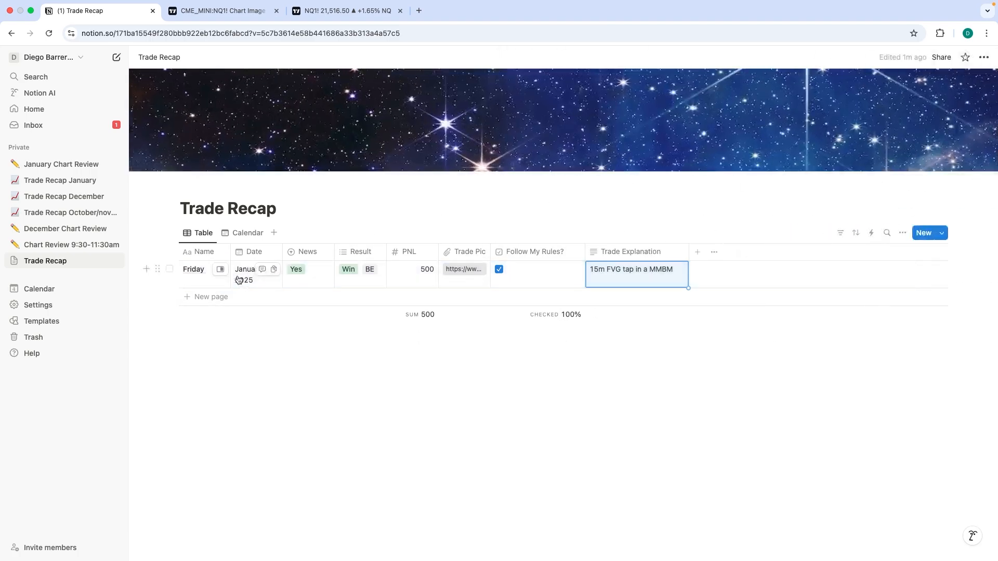
{"action": "left_click", "coordinate": [224, 270]}
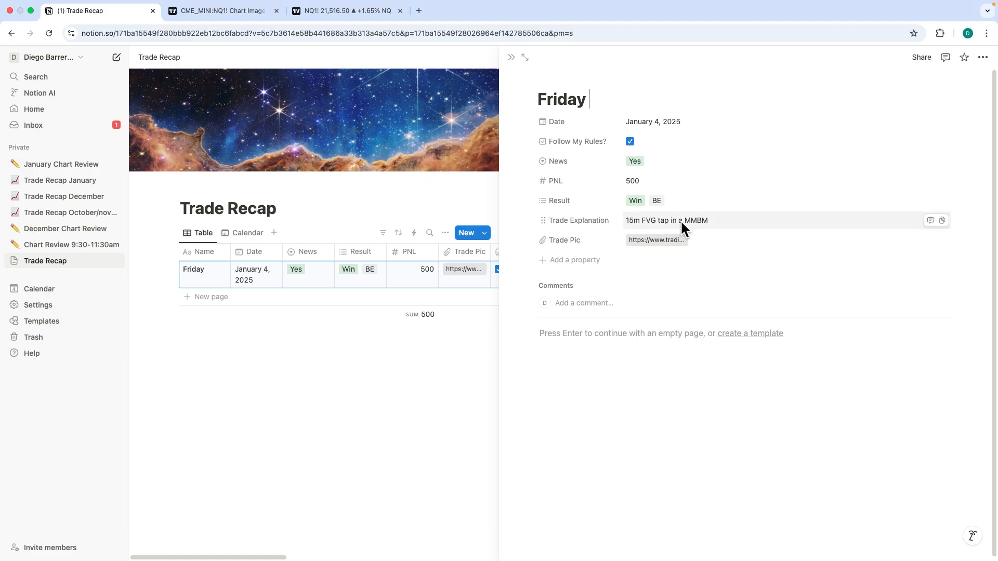
{"action": "left_click", "coordinate": [408, 366]}
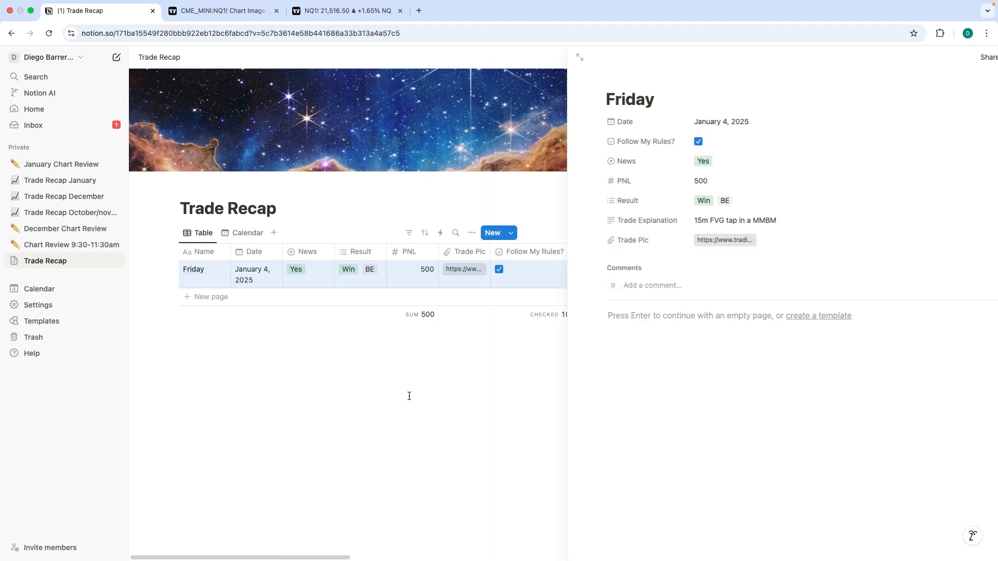
Step: Add a Text property after Trade Explanation and try to name it "Reflections"
{"action": "left_click", "coordinate": [696, 258]}
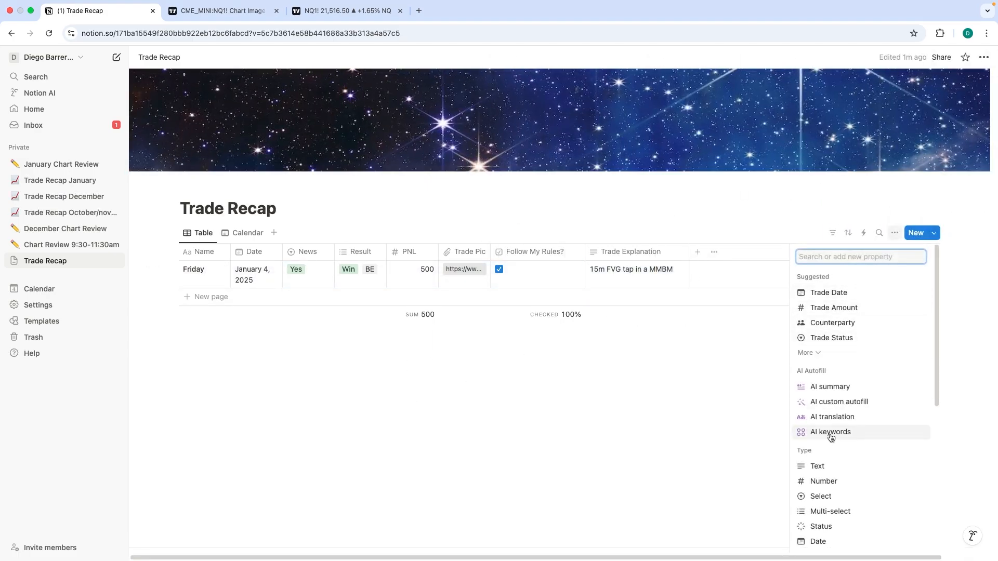
{"action": "left_click", "coordinate": [838, 466]}
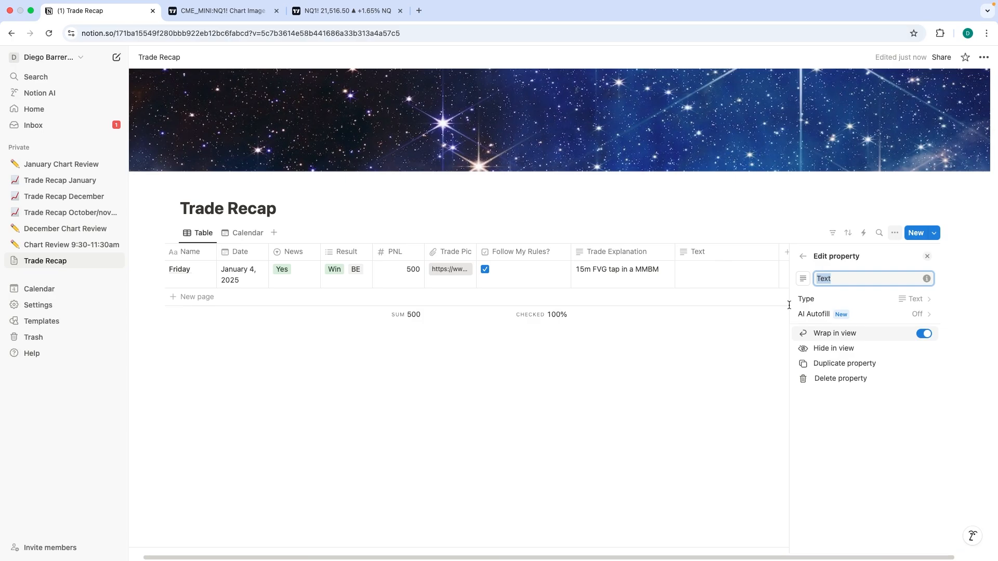
{"action": "left_click", "coordinate": [728, 252]}
{"action": "key", "text": "BackSpace"}
{"action": "key", "text": "BackSpace"}
{"action": "key", "text": "BackSpace"}
{"action": "key", "text": "BackSpace"}
{"action": "type", "text": "Reflect"}
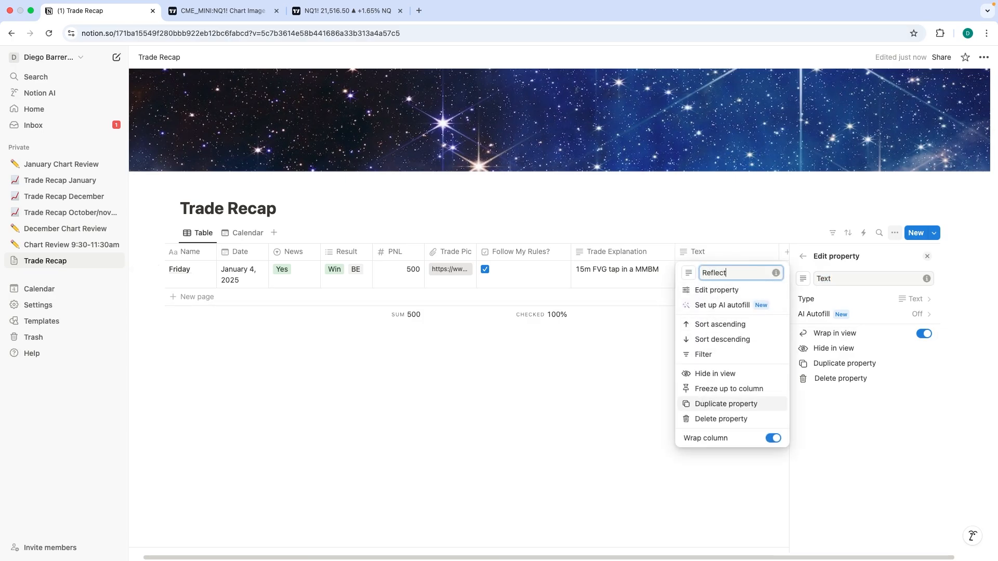
{"action": "left_click", "coordinate": [537, 412]}
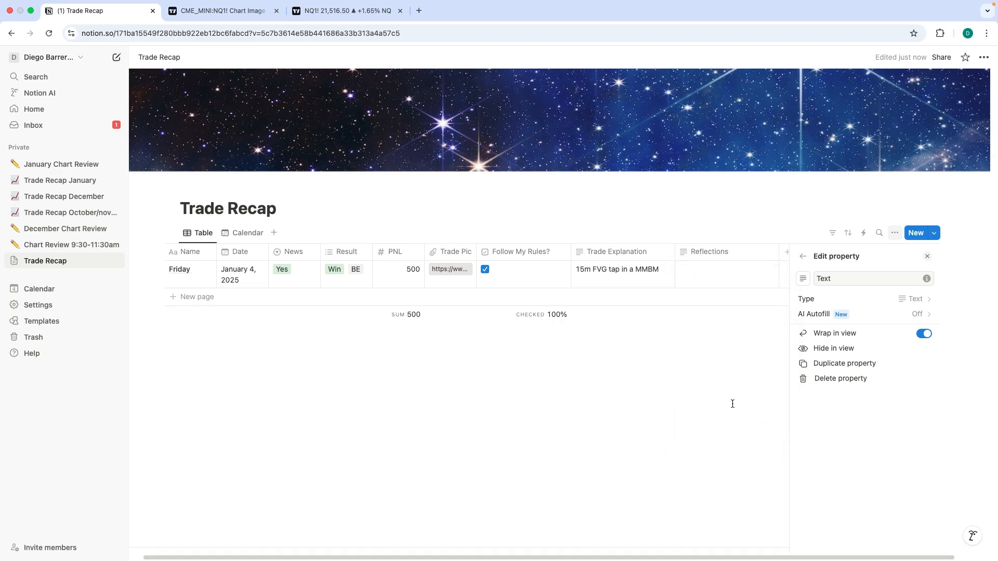
{"action": "left_click", "coordinate": [732, 403]}
Step: Rename the new Text property to "Reflections"
{"action": "left_click", "coordinate": [734, 252]}
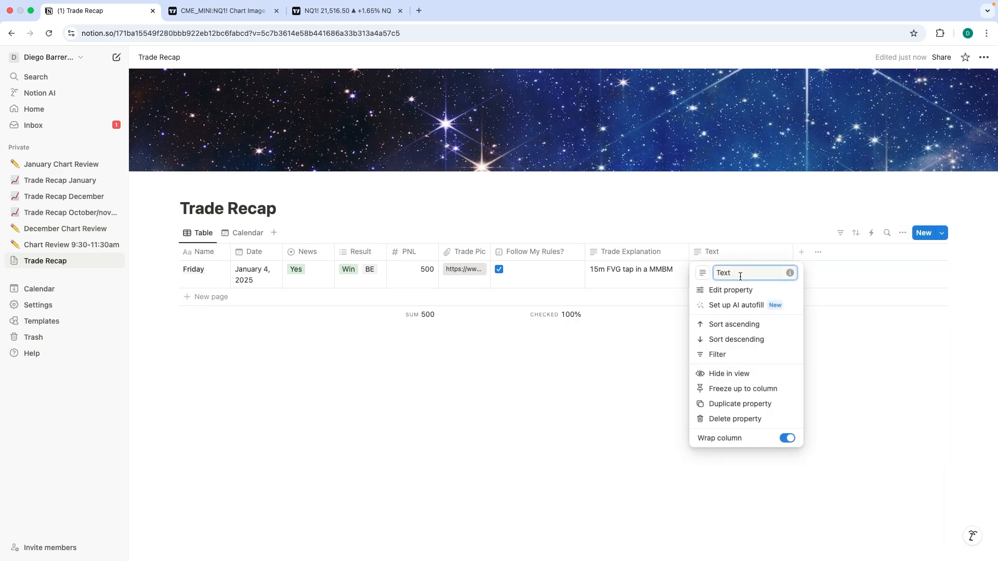
{"action": "key", "text": "BackSpace"}
{"action": "key", "text": "BackSpace"}
{"action": "key", "text": "BackSpace"}
{"action": "key", "text": "BackSpace"}
{"action": "type", "text": "Re"}
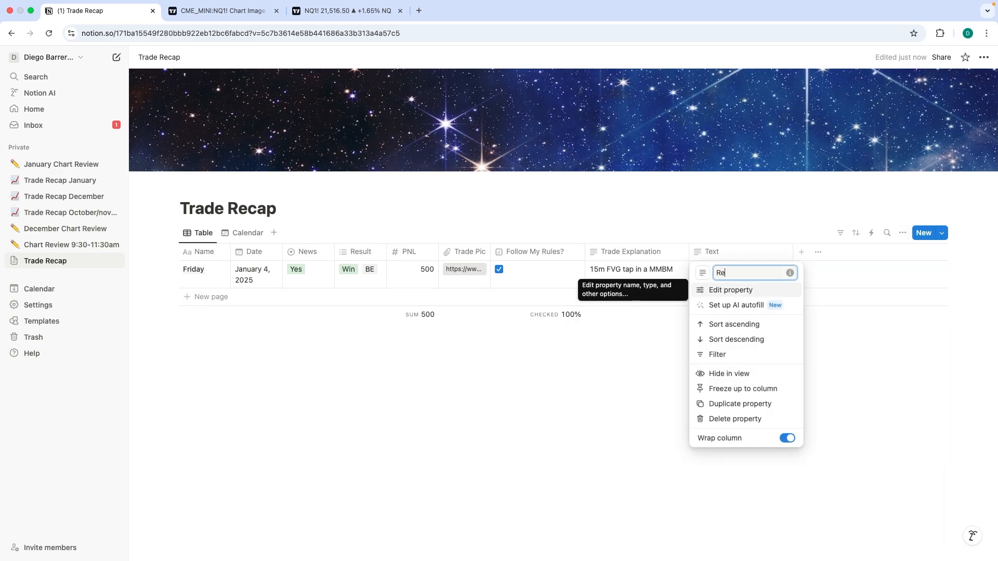
{"action": "type", "text": "flections"}
{"action": "left_click", "coordinate": [655, 359]}
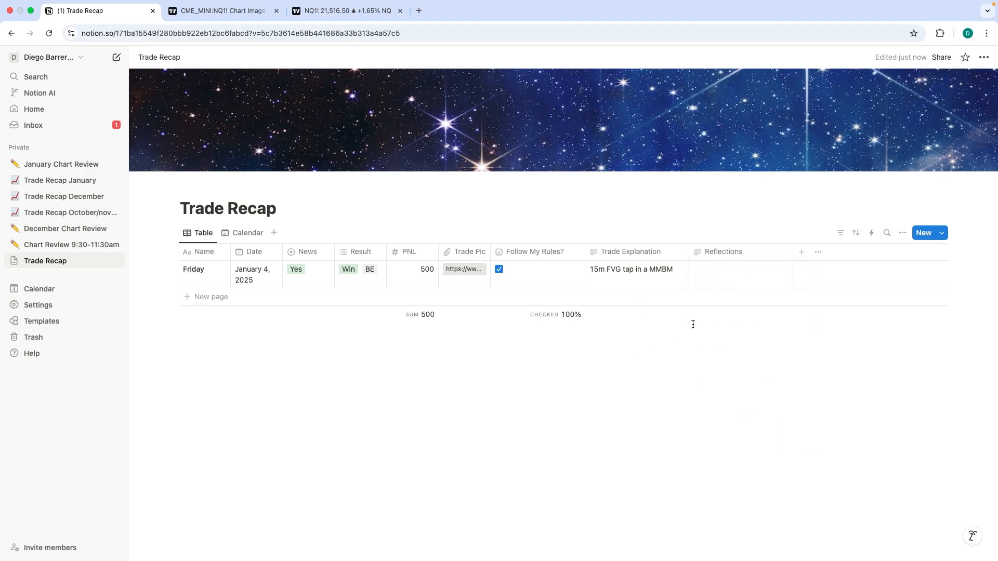
Step: Enter "I sized too light on this trade. it worked well i was not in much draw down" as the Friday entry's Reflections
{"action": "left_click", "coordinate": [729, 272]}
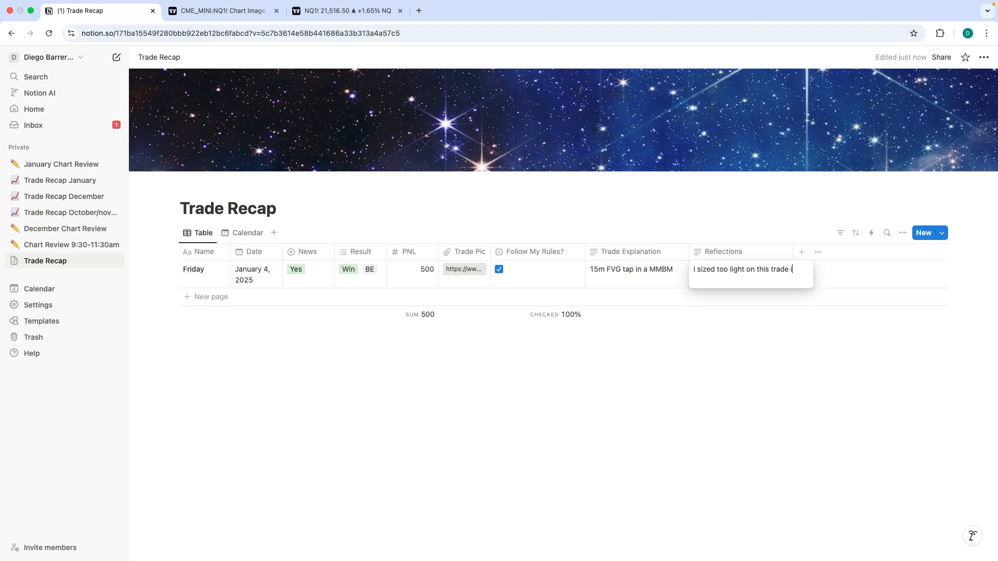
{"action": "type", "text": "t worked well i was not in much draw down"}
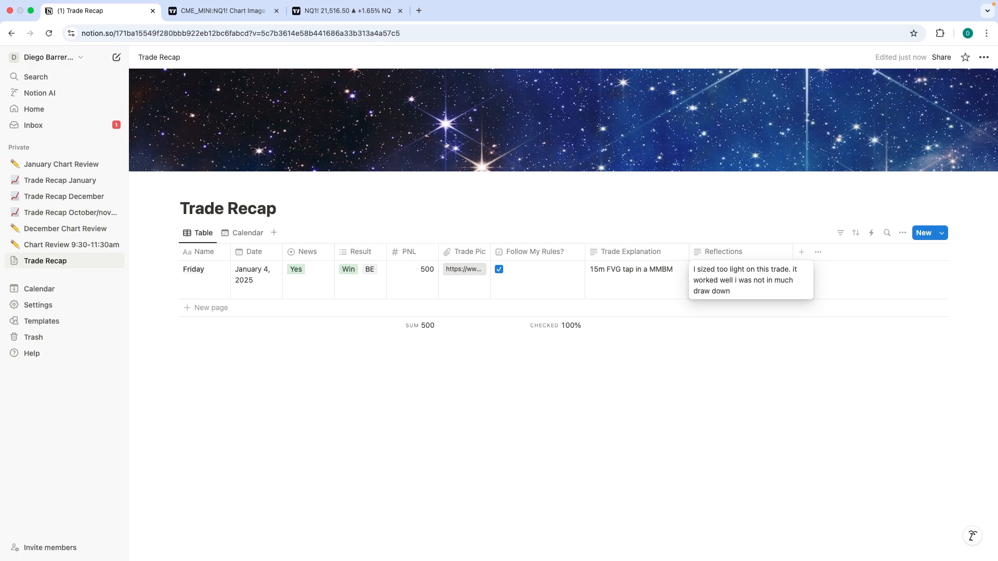
Step: View the Friday entry's page with its completed Reflections property, then return to the table
{"action": "key", "text": "Escape"}
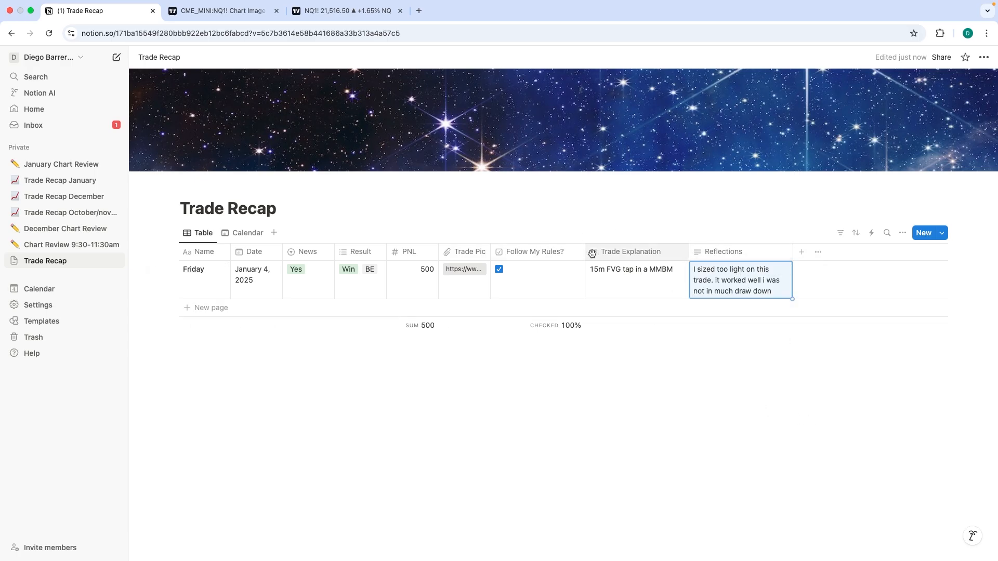
{"action": "left_click", "coordinate": [220, 269]}
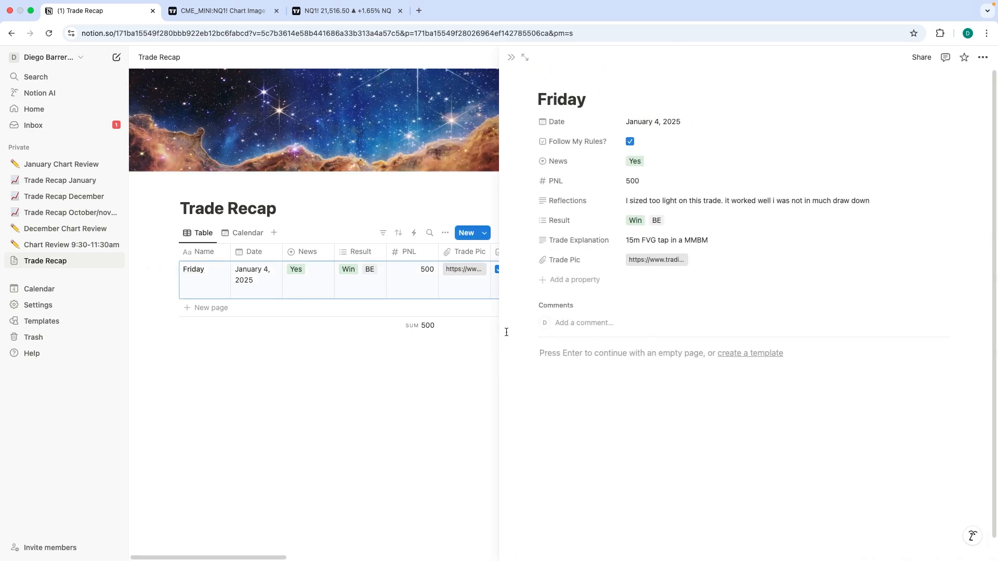
{"action": "key", "text": "Escape"}
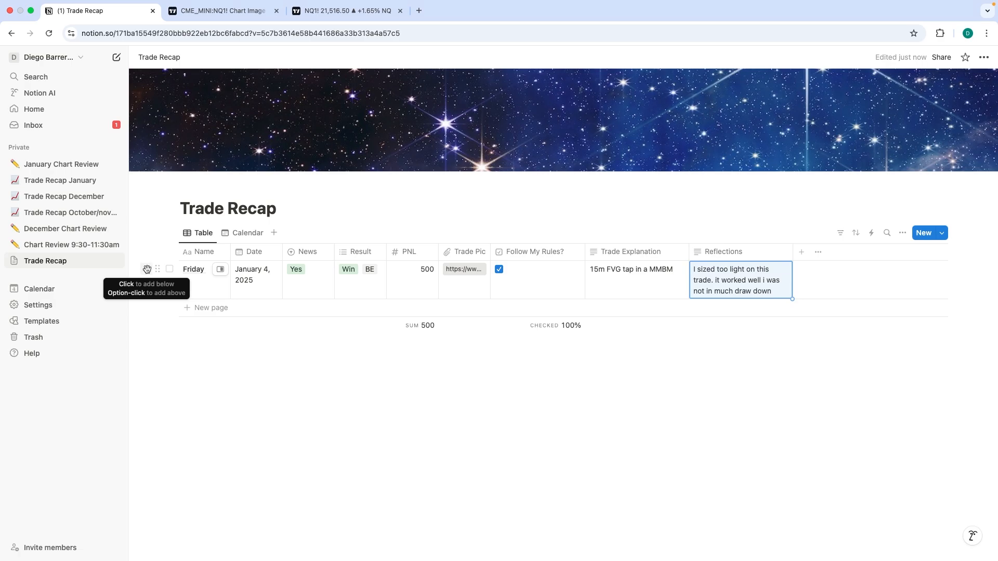
Step: Add a new entry below Friday with Result Win, PNL 600 and Follow My Rules? checked
{"action": "left_click", "coordinate": [146, 270]}
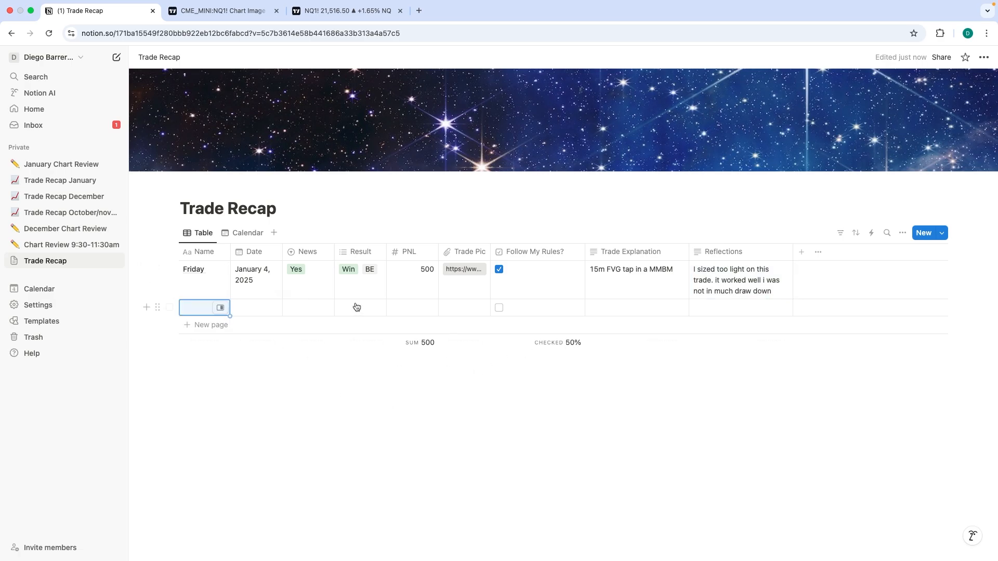
{"action": "left_click", "coordinate": [355, 307]}
{"action": "left_click", "coordinate": [361, 339]}
{"action": "key", "text": "Escape"}
{"action": "left_click", "coordinate": [401, 311]}
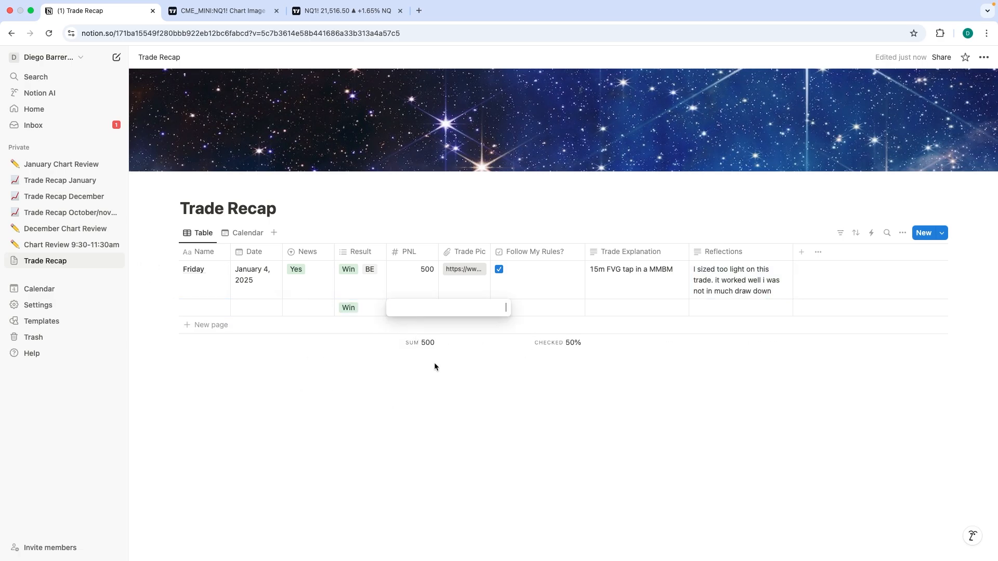
{"action": "type", "text": "600"}
{"action": "key", "text": "Return"}
{"action": "left_click", "coordinate": [498, 309]}
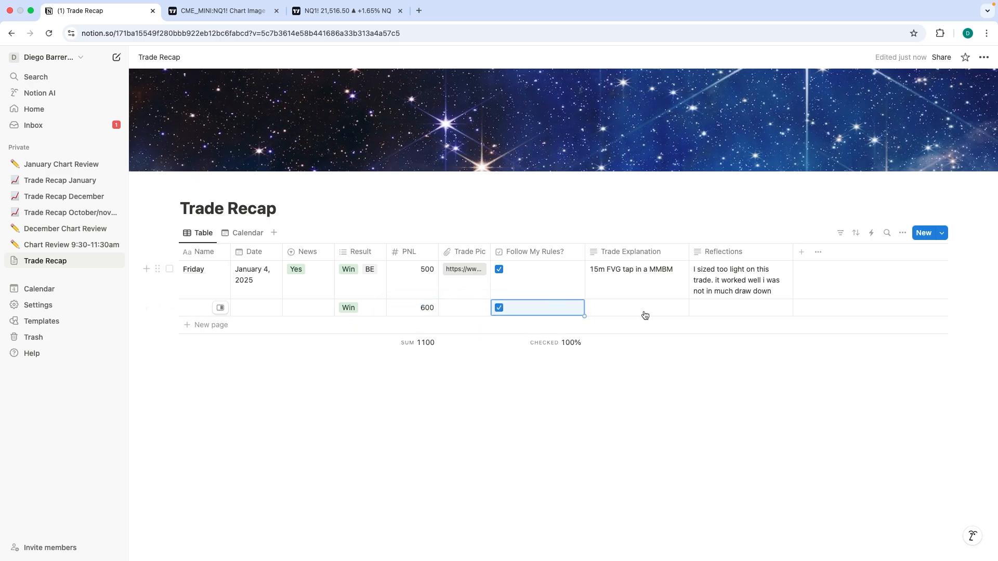
Step: Embed the TradingView chart link as the Trade Pic of the new second entry
{"action": "right_click", "coordinate": [454, 310]}
{"action": "left_click", "coordinate": [452, 306]}
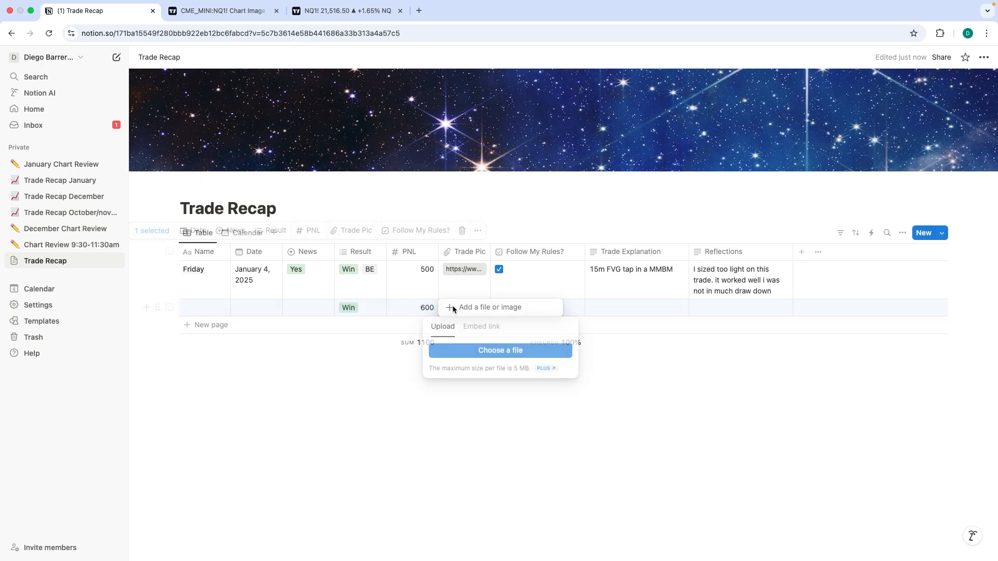
{"action": "left_click", "coordinate": [481, 326]}
{"action": "type", "text": "https://www.tradingview.com/x/HwaUE6"}
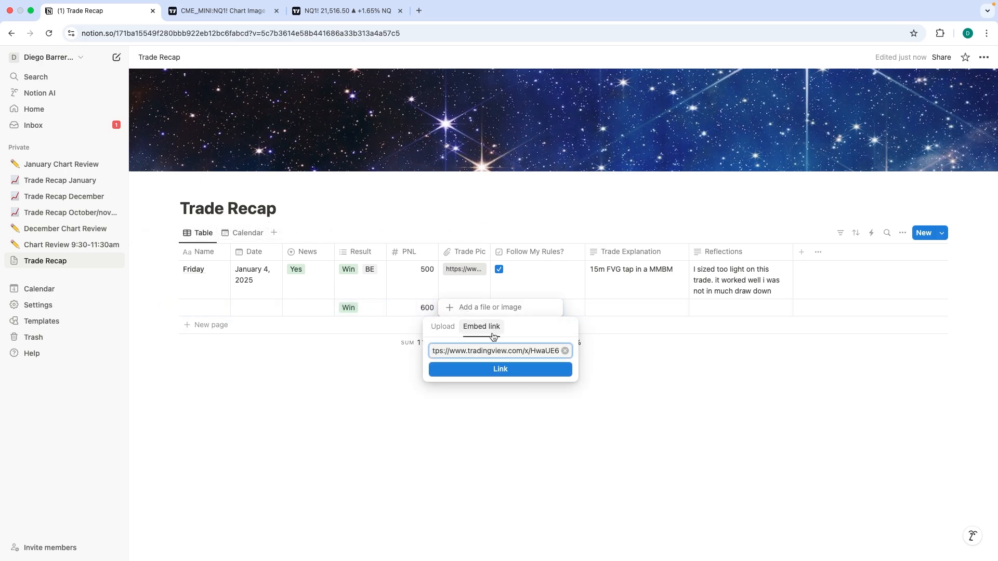
{"action": "left_click", "coordinate": [497, 368]}
{"action": "left_click", "coordinate": [466, 414]}
Step: Set the second entry's News to No and its Date to January 5, 2025
{"action": "left_click", "coordinate": [305, 307]}
{"action": "left_click", "coordinate": [307, 339]}
{"action": "left_click", "coordinate": [259, 377]}
{"action": "left_click", "coordinate": [247, 306]}
{"action": "left_click", "coordinate": [250, 363]}
{"action": "key", "text": "Escape"}
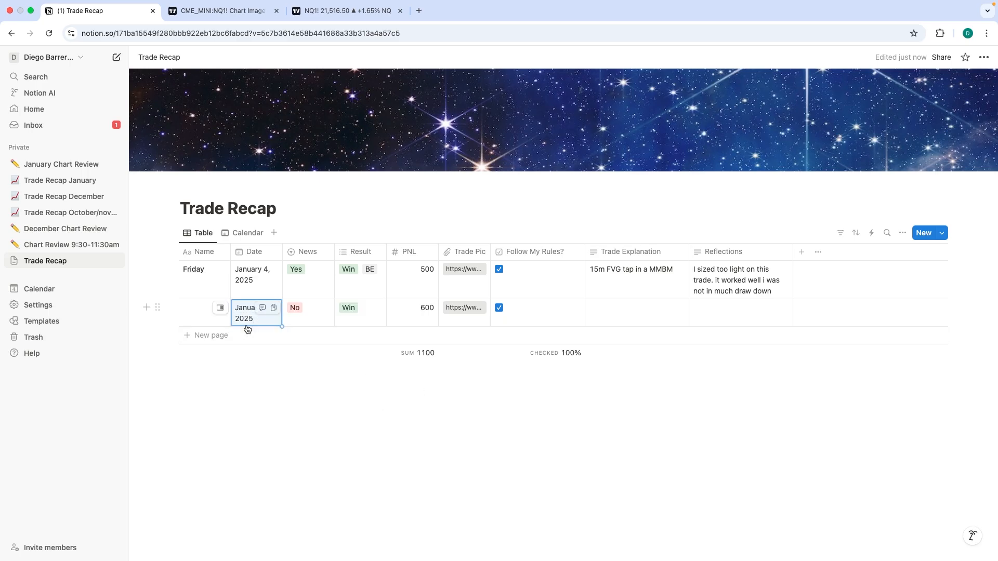
{"action": "left_click", "coordinate": [200, 311]}
{"action": "type", "text": "Saturda"}
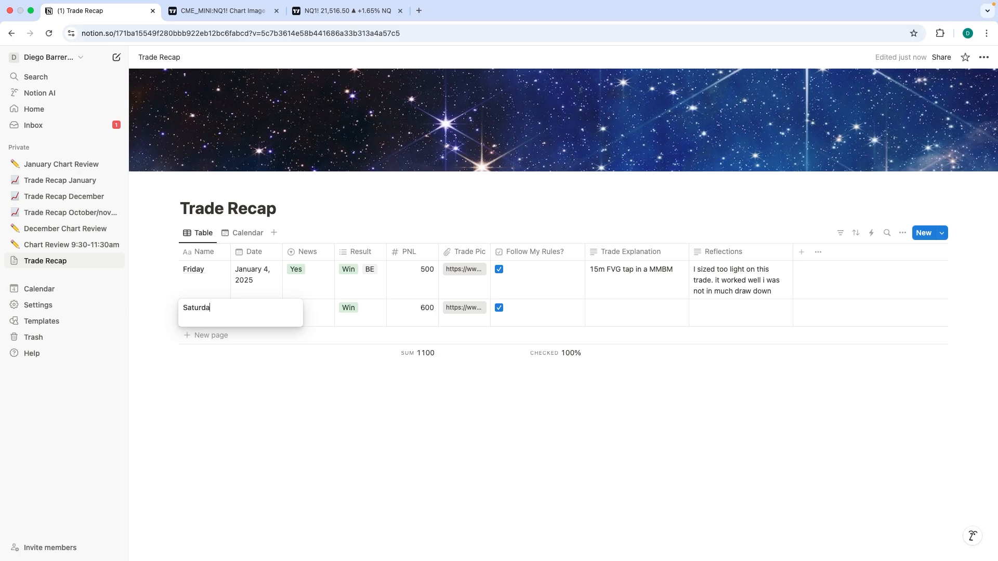
{"action": "key", "text": "BackSpace"}
{"action": "key", "text": "BackSpace"}
{"action": "key", "text": "Escape"}
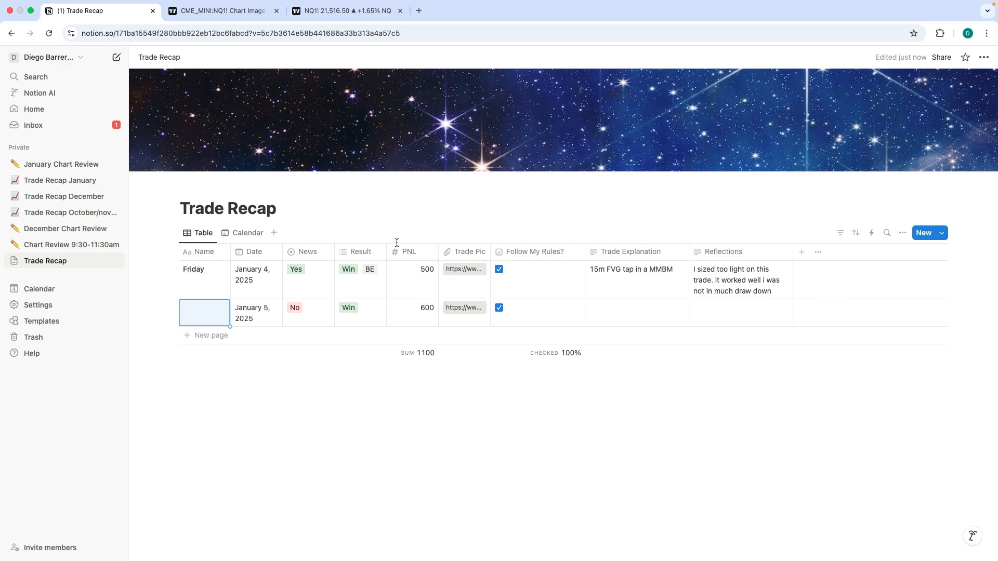
Step: Switch to the Calendar view and open its property visibility settings, trying the Date property on and off
{"action": "left_click", "coordinate": [244, 233]}
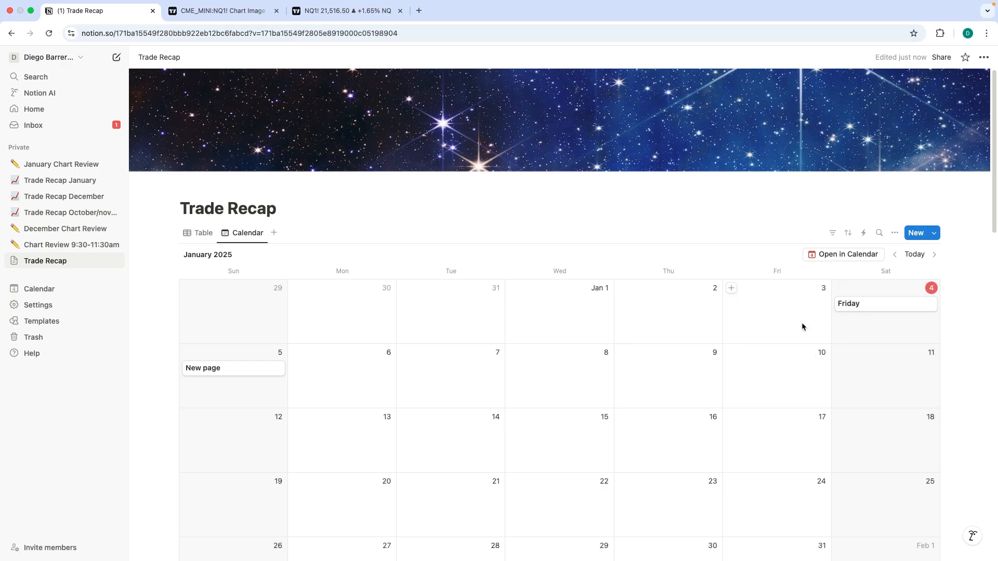
{"action": "left_click", "coordinate": [891, 238]}
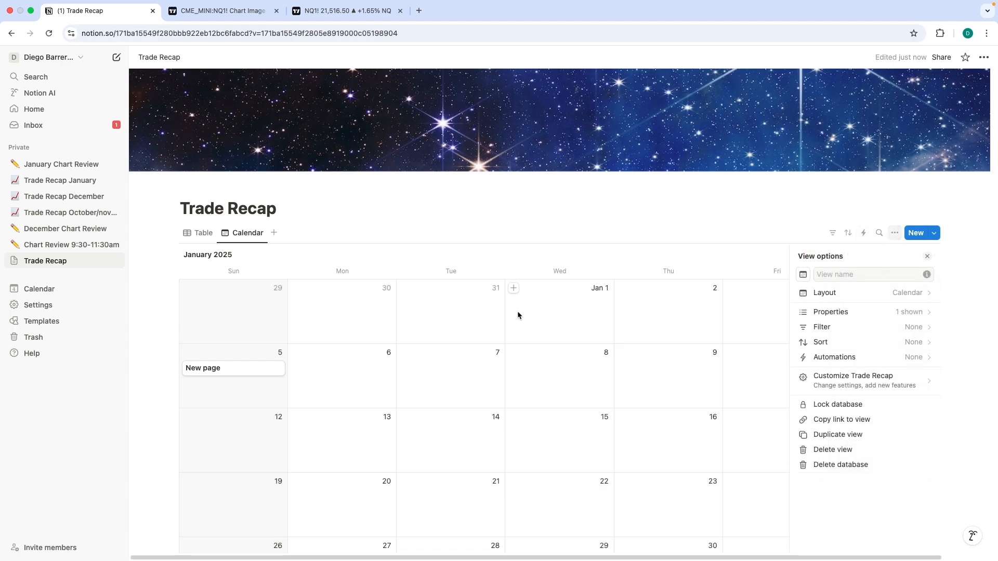
{"action": "left_click", "coordinate": [920, 314]}
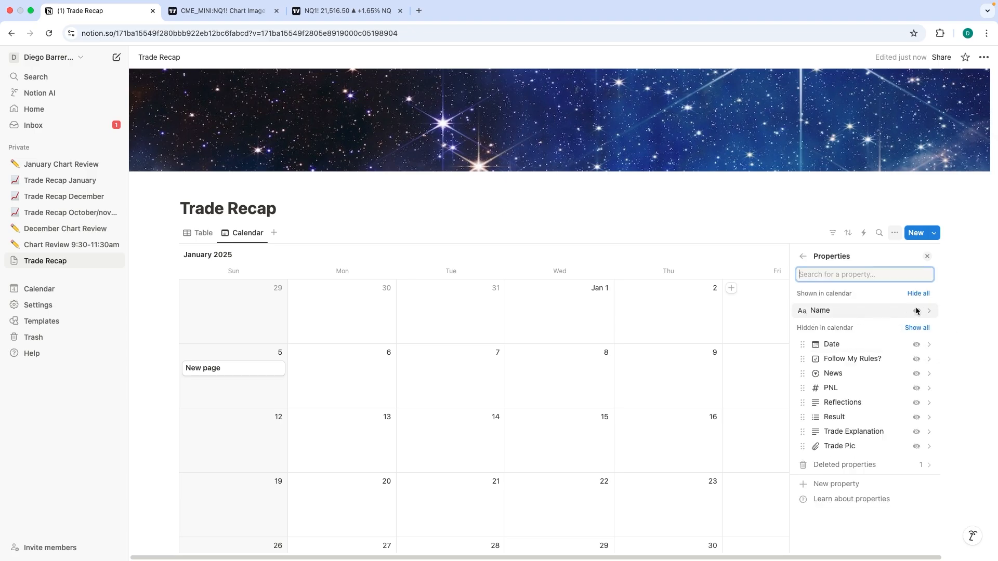
{"action": "left_click", "coordinate": [918, 314]}
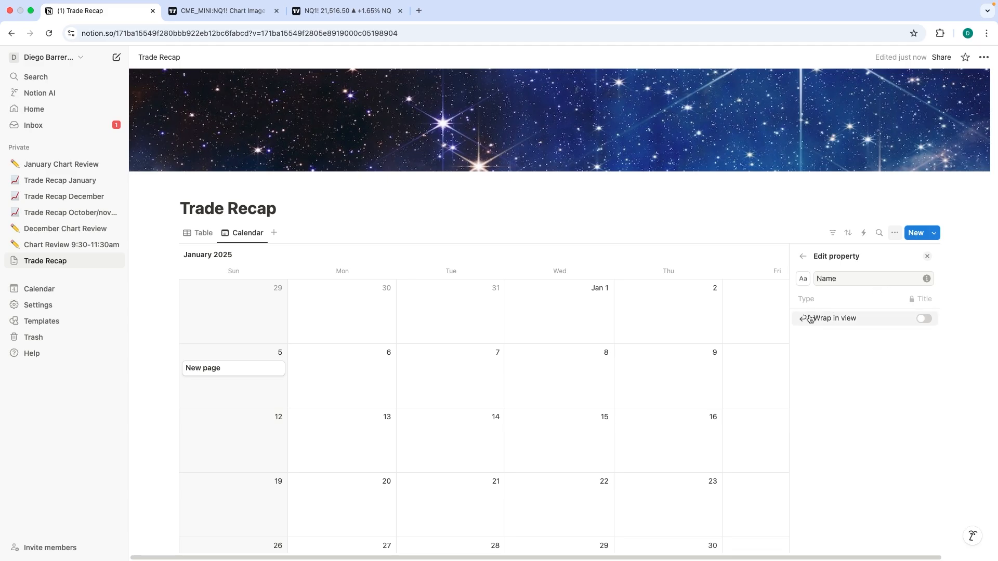
{"action": "left_click", "coordinate": [803, 256]}
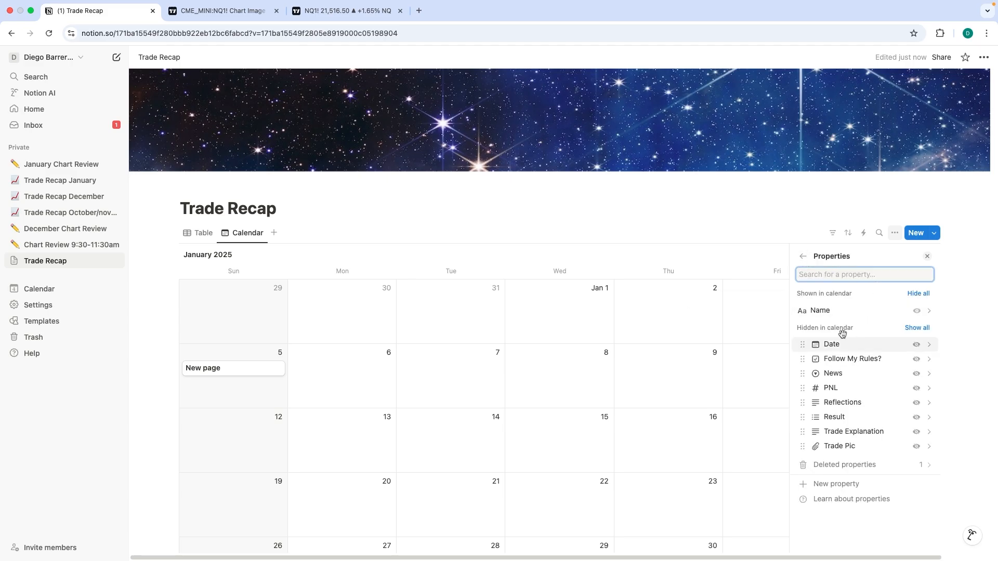
{"action": "left_click", "coordinate": [916, 345]}
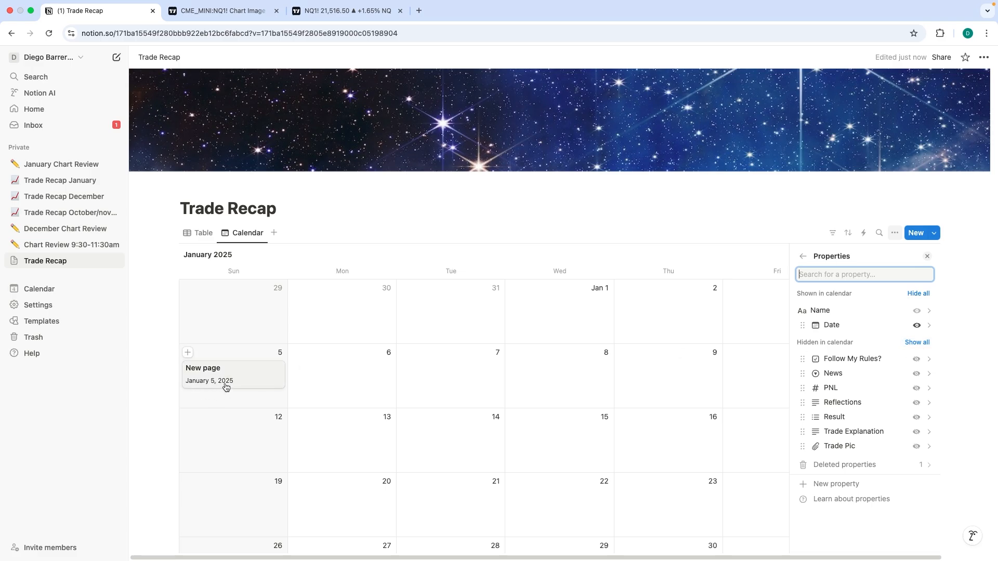
{"action": "left_click", "coordinate": [916, 326]}
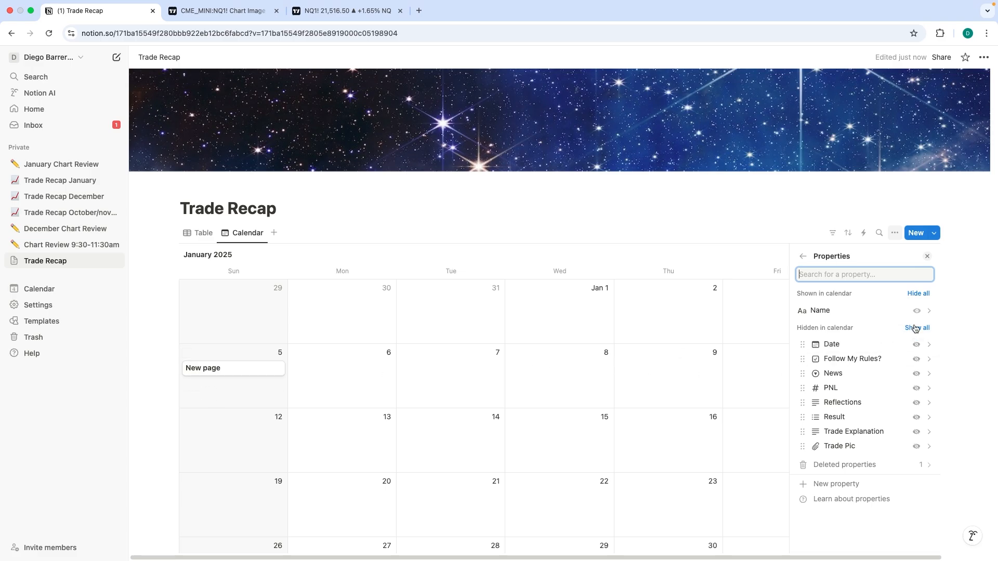
Step: Show Follow My Rules?, Date, News, PNL and Reflections on the calendar cards
{"action": "left_click", "coordinate": [916, 359]}
{"action": "left_click", "coordinate": [917, 359]}
{"action": "left_click", "coordinate": [916, 373]}
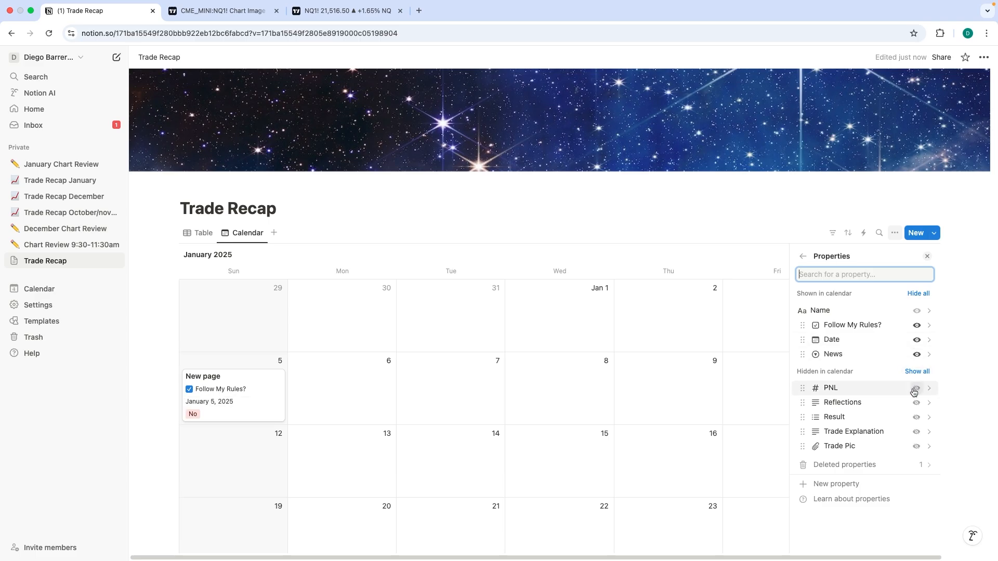
{"action": "left_click", "coordinate": [915, 391]}
{"action": "left_click", "coordinate": [916, 403]}
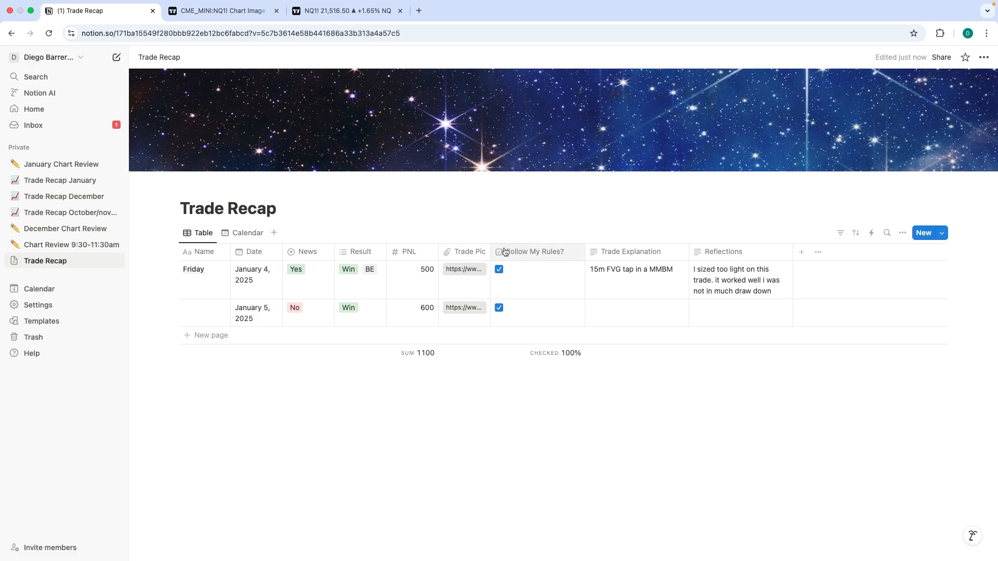
Step: Look through the January Chart Review, examining Thursday's 1H chart image and the properties on its entry page
{"action": "left_click", "coordinate": [80, 180]}
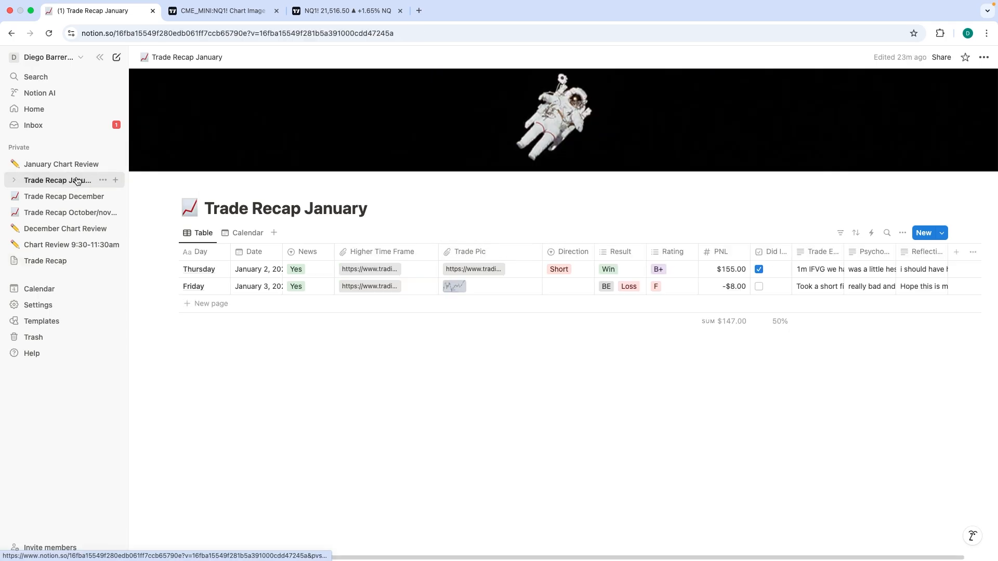
{"action": "left_click", "coordinate": [81, 171]}
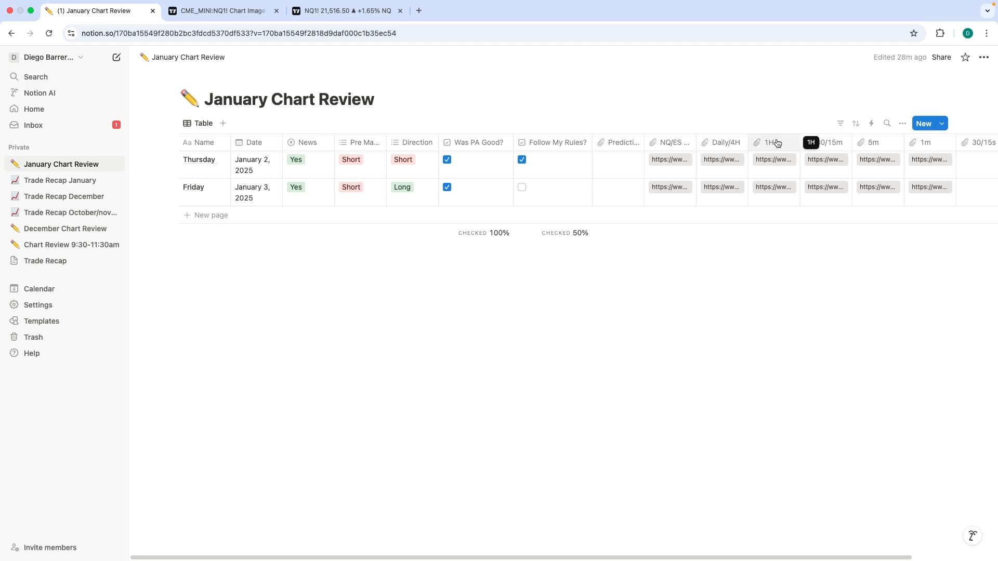
{"action": "left_click", "coordinate": [773, 165]}
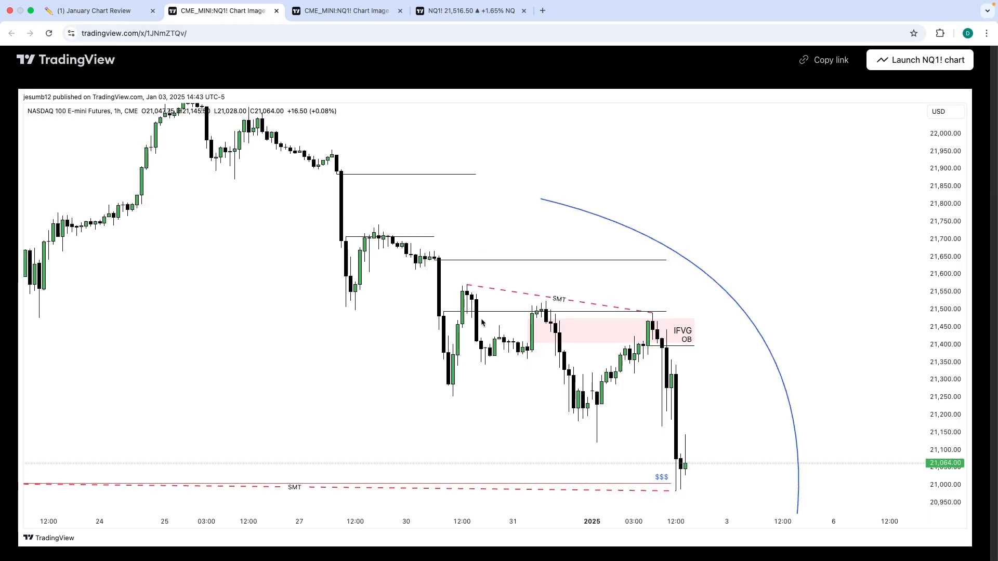
{"action": "left_click", "coordinate": [276, 11]}
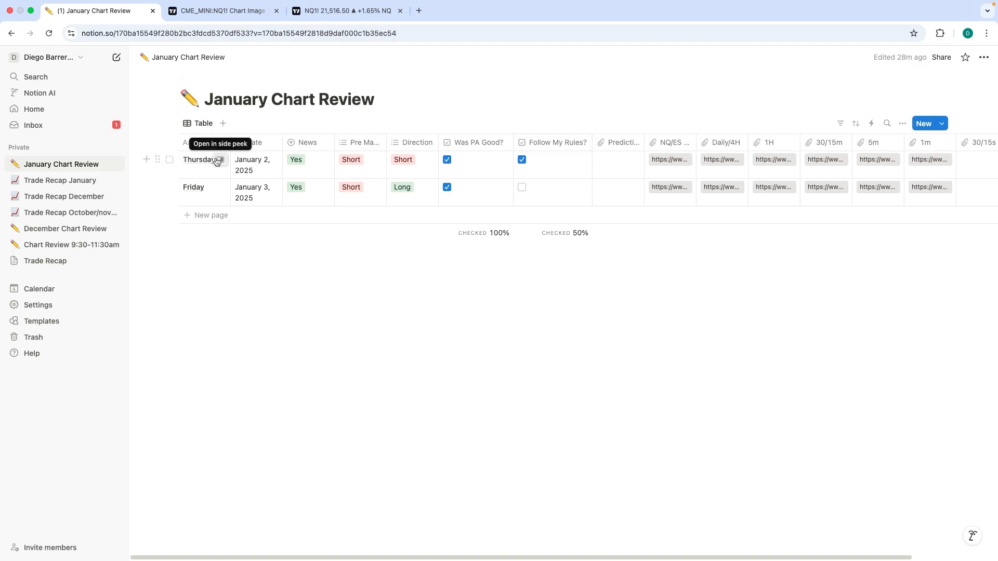
{"action": "left_click", "coordinate": [217, 161]}
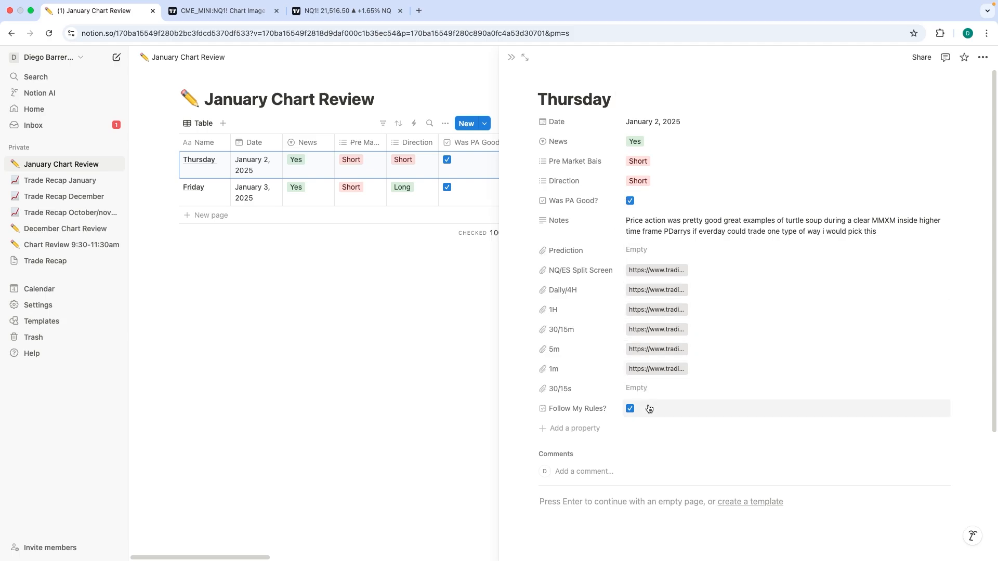
{"action": "left_click", "coordinate": [379, 327]}
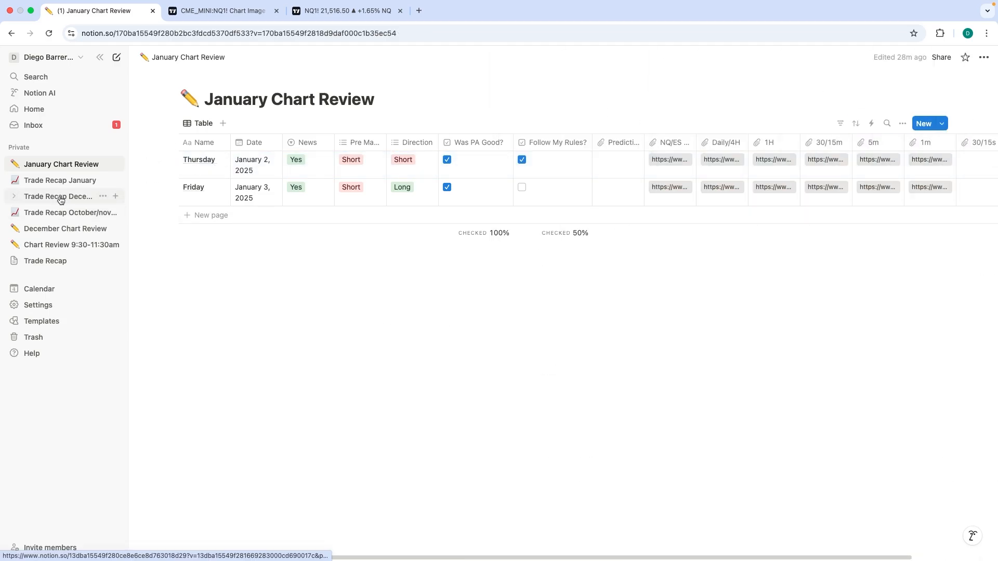
Step: Look through the December Chart Review table and examine the 1H chart image for Monday, December 9
{"action": "left_click", "coordinate": [70, 229]}
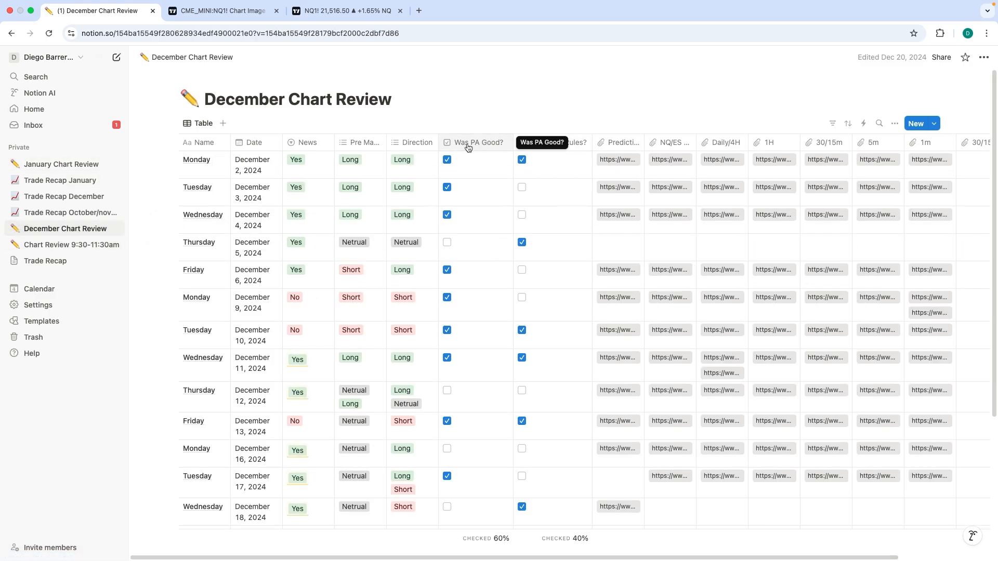
{"action": "scroll", "coordinate": [491, 213], "scroll_direction": "down", "scroll_amount": 6}
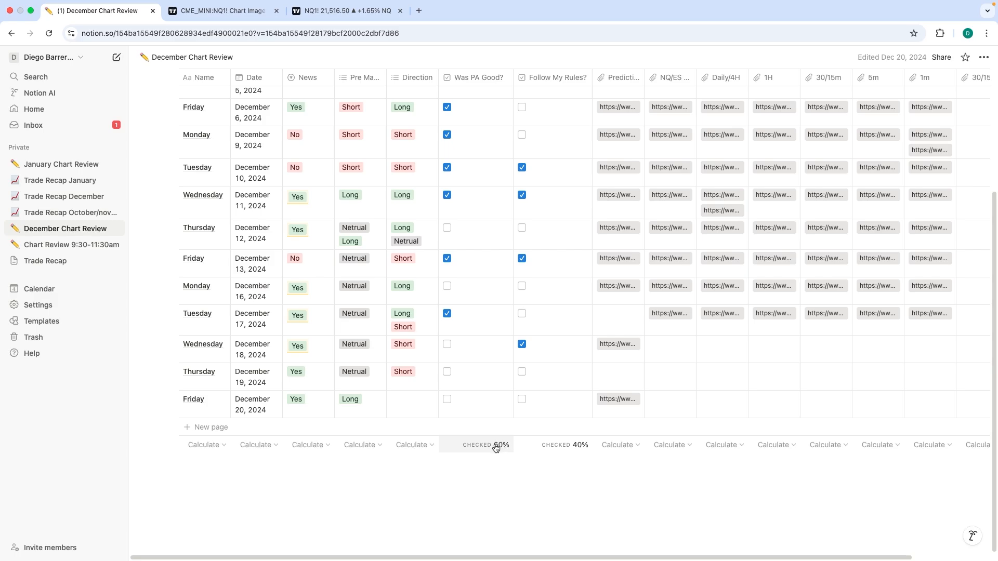
{"action": "scroll", "coordinate": [457, 245], "scroll_direction": "up", "scroll_amount": 5}
{"action": "scroll", "coordinate": [493, 244], "scroll_direction": "down", "scroll_amount": 3}
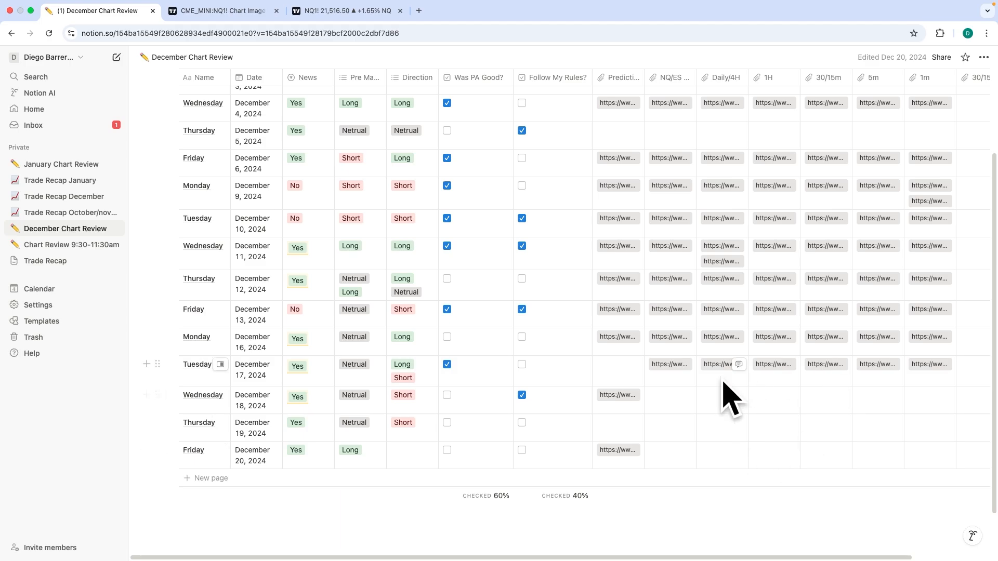
{"action": "scroll", "coordinate": [710, 392], "scroll_direction": "up", "scroll_amount": 3}
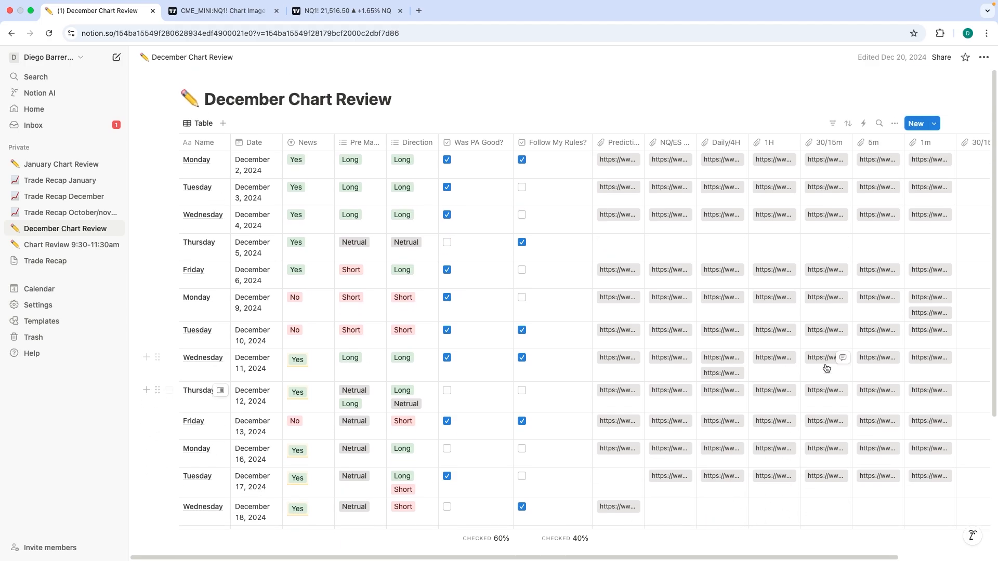
{"action": "left_click", "coordinate": [760, 304]}
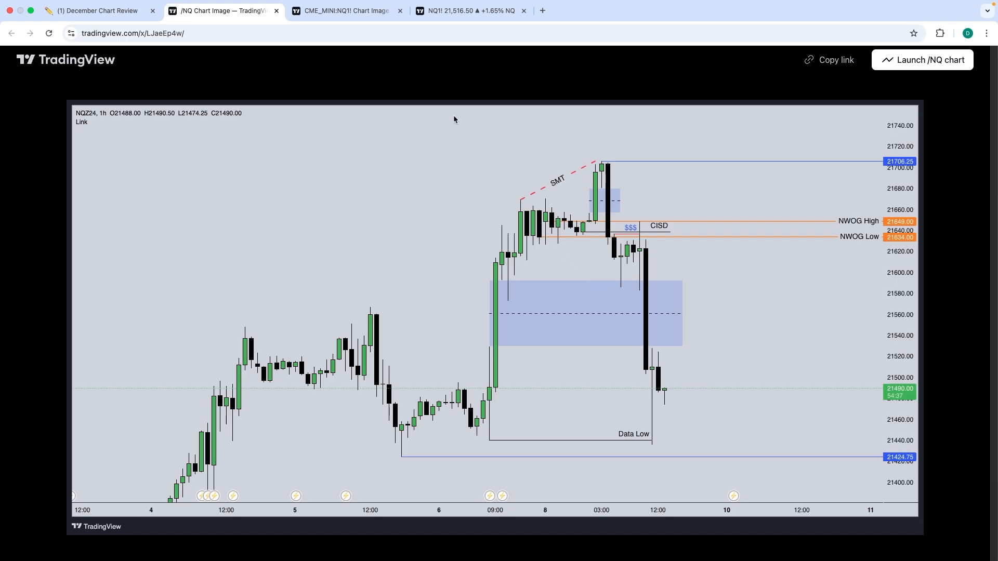
{"action": "left_click", "coordinate": [276, 11]}
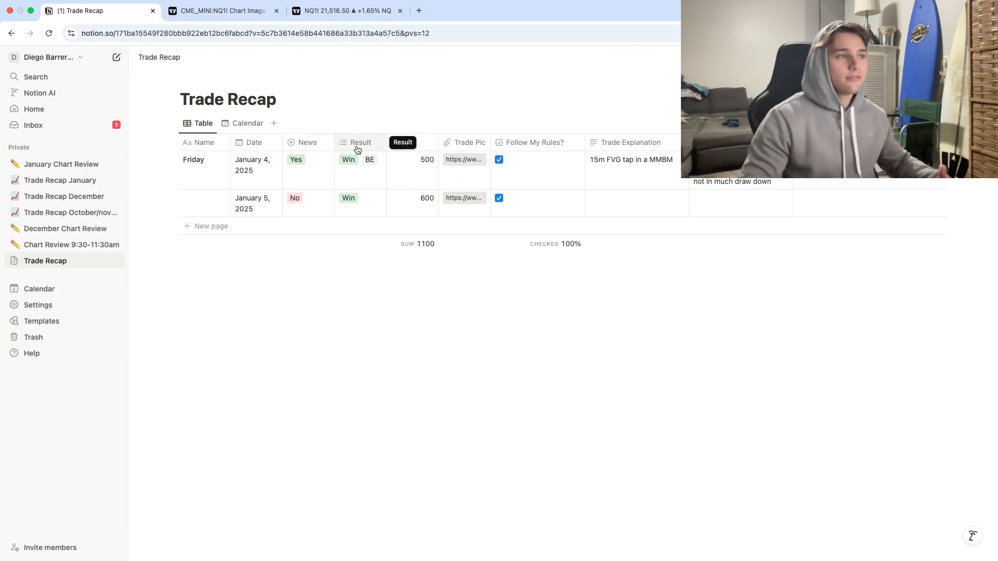
Step: Switch the Trade Recap page's appearance to dark mode
{"action": "key", "text": "super+shift+l"}
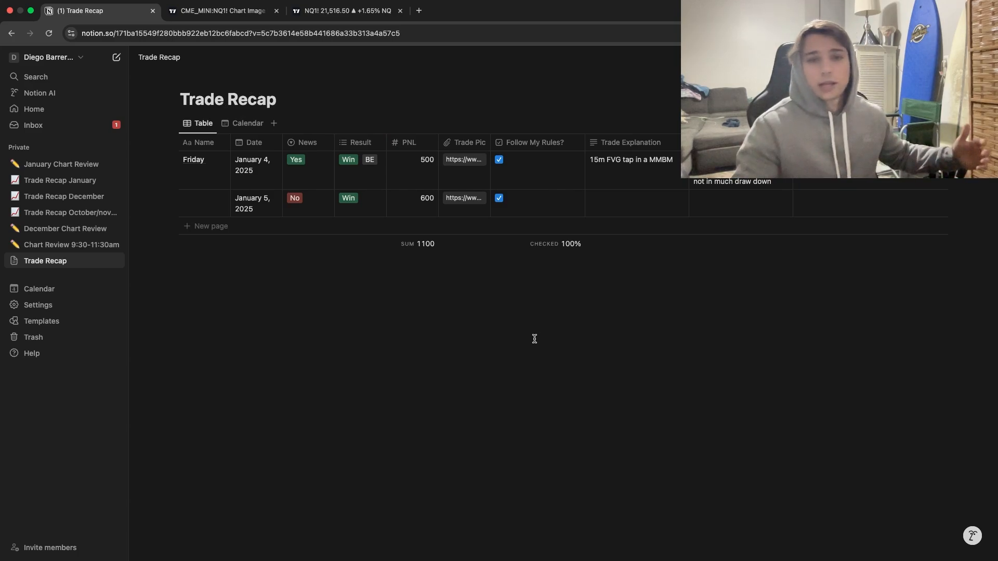
{"action": "right_click", "coordinate": [383, 307]}
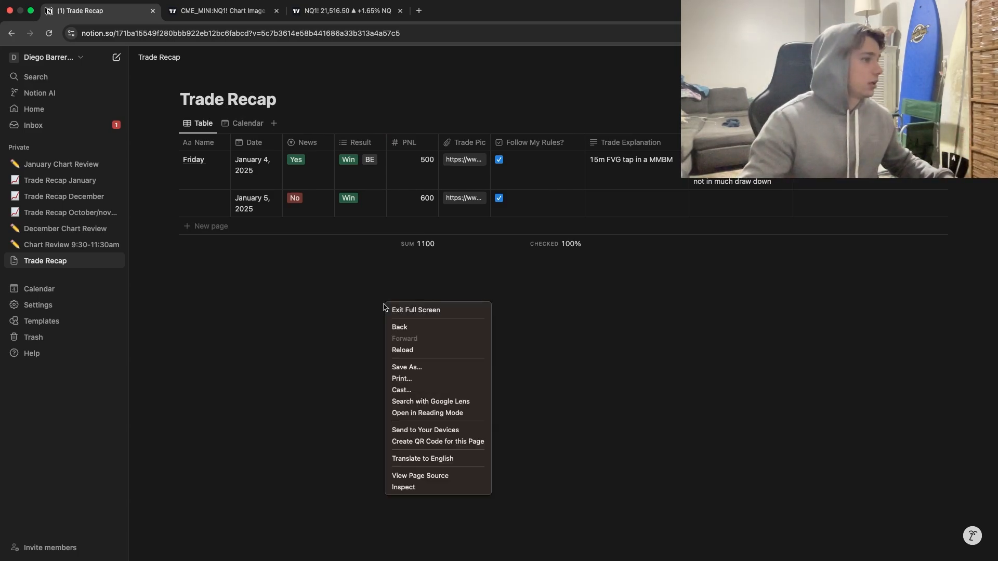
{"action": "left_click", "coordinate": [323, 299]}
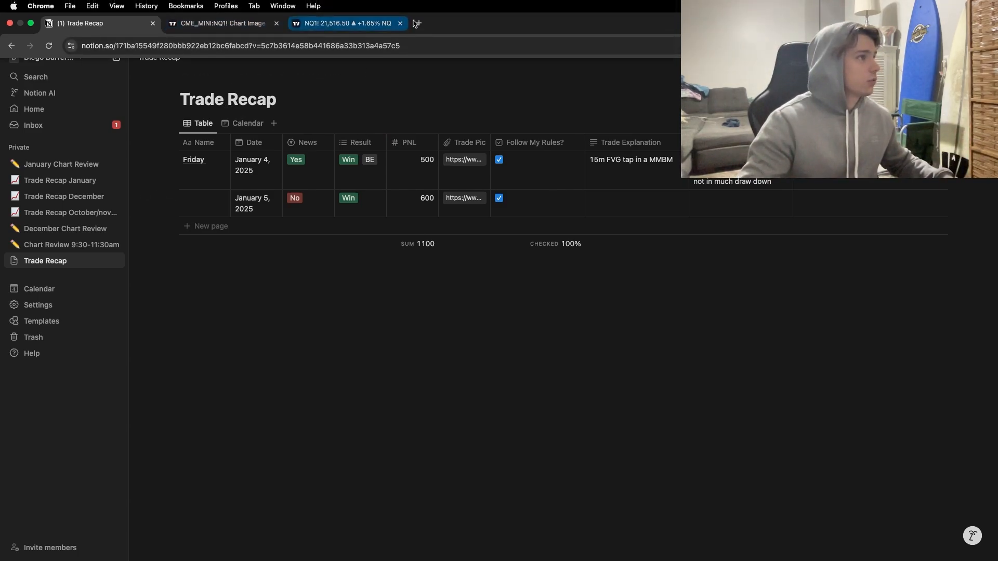
Step: Set Notion's appearance to Light in the account's personal settings and return to the Trade Recap January page
{"action": "left_click", "coordinate": [414, 23]}
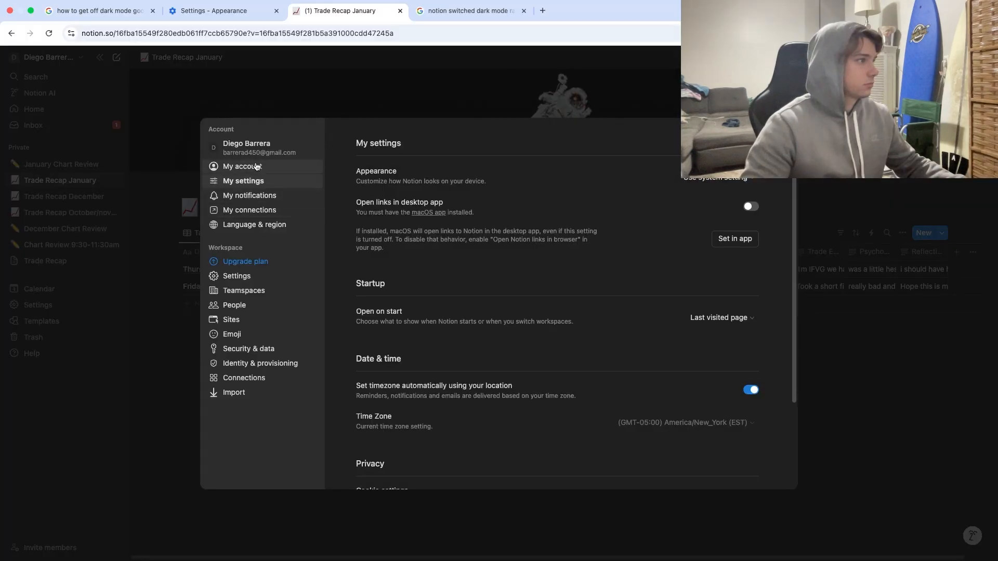
{"action": "left_click", "coordinate": [715, 179]}
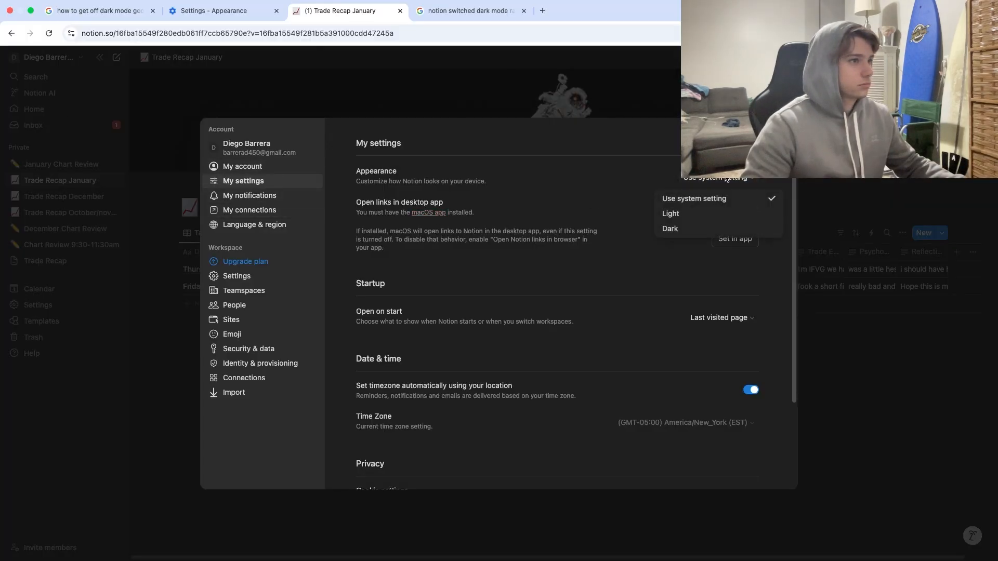
{"action": "left_click", "coordinate": [691, 214]}
{"action": "left_click", "coordinate": [911, 345]}
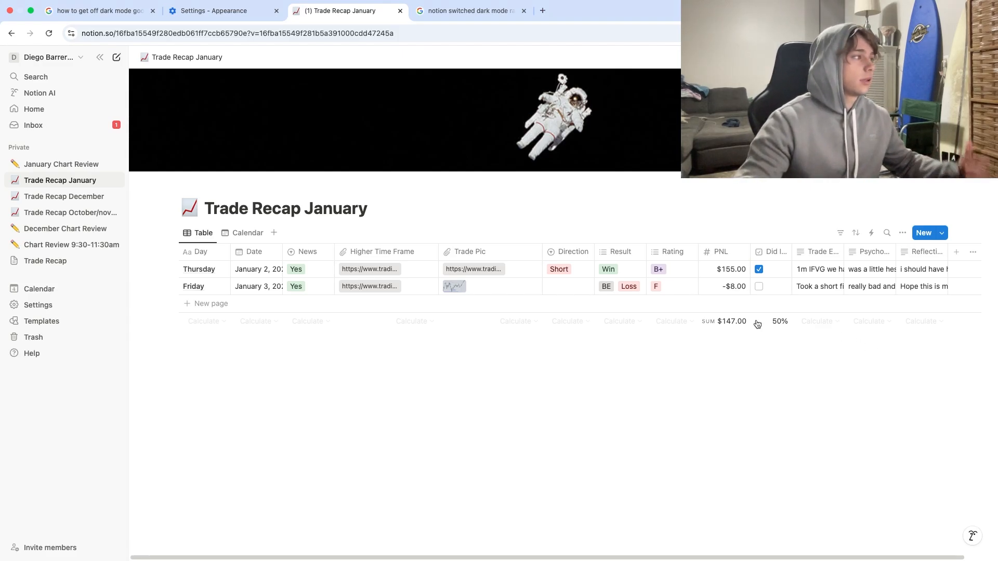
Step: Look through Trade Recap December and December Chart Review, examining the chart image in the last image column for Wednesday, December 4
{"action": "left_click", "coordinate": [71, 201]}
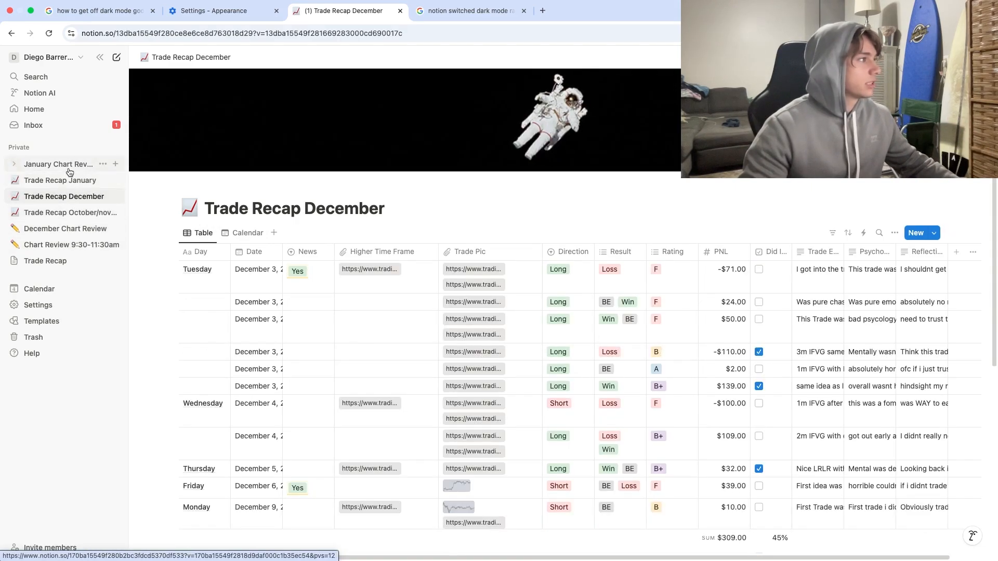
{"action": "left_click", "coordinate": [73, 232]}
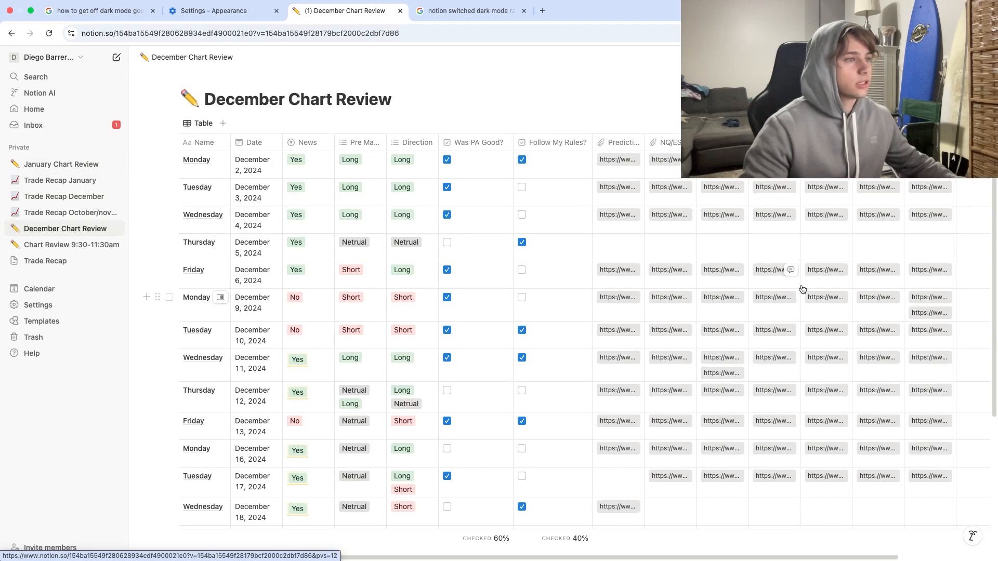
{"action": "scroll", "coordinate": [804, 288], "scroll_direction": "down", "scroll_amount": 1}
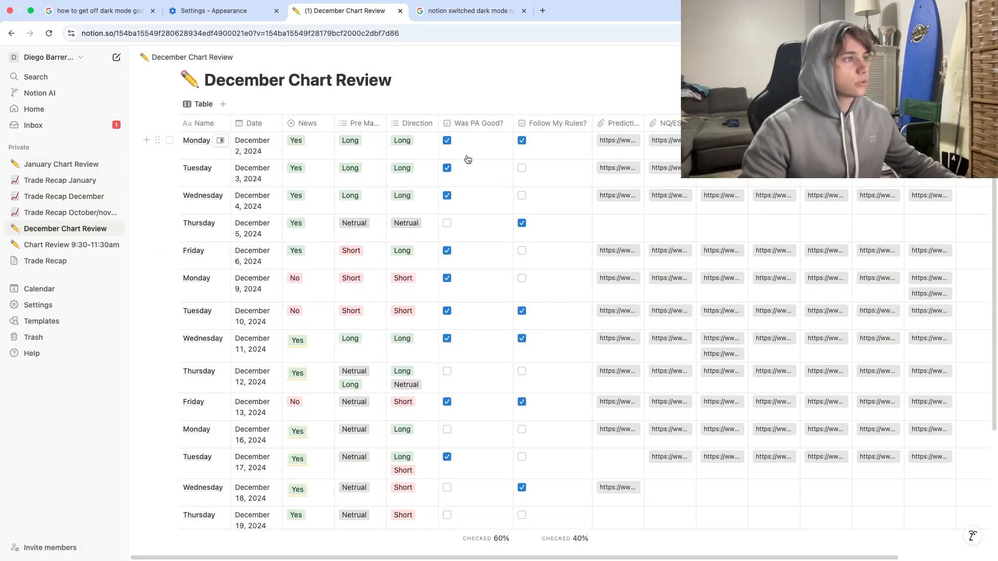
{"action": "left_click", "coordinate": [927, 199]}
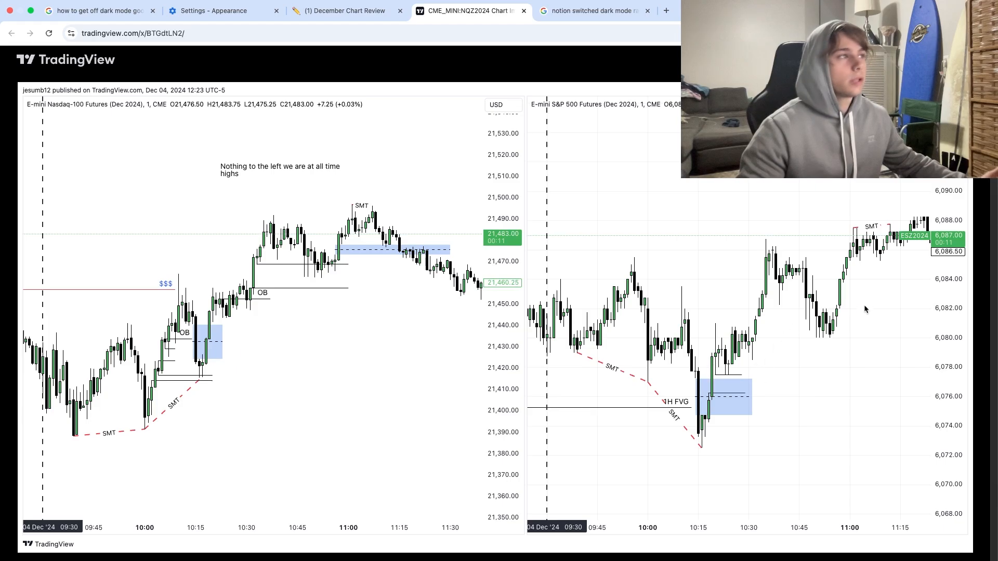
{"action": "left_click", "coordinate": [524, 10]}
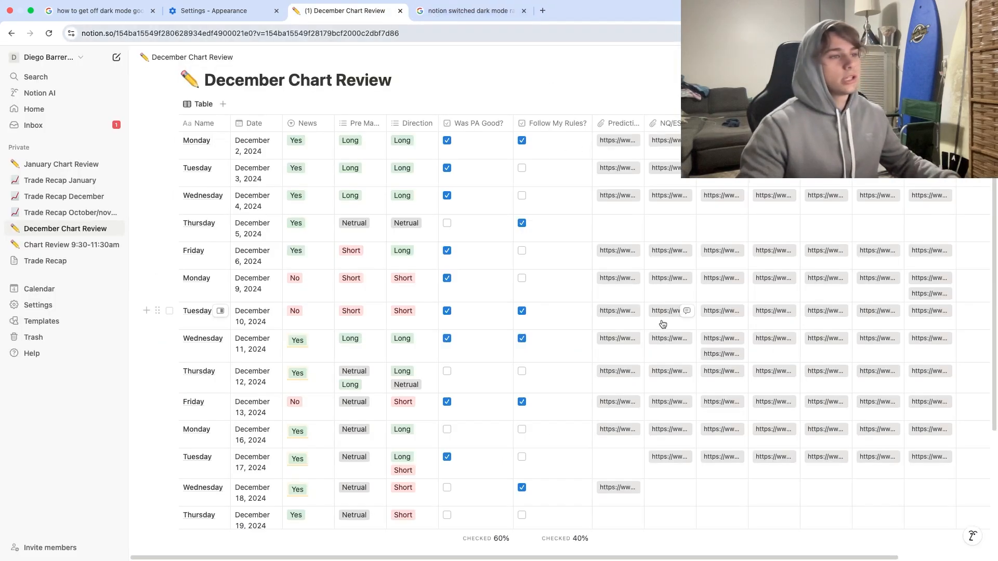